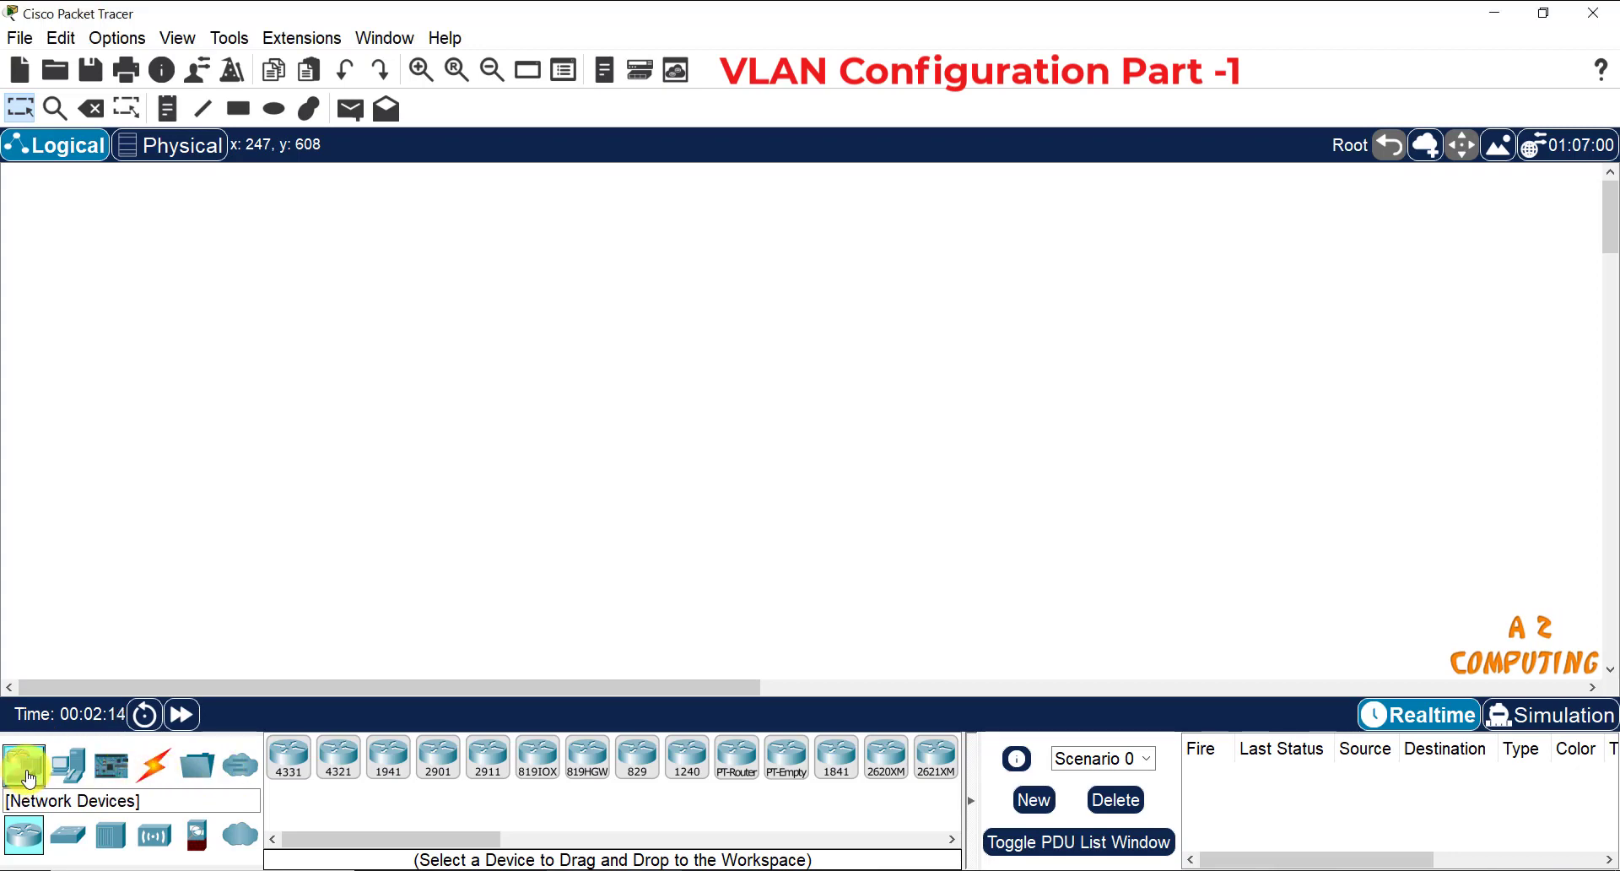
Step: Place a 2960 switch in the workspace and position it near the upper middle of the canvas
{"action": "left_click", "coordinate": [70, 837]}
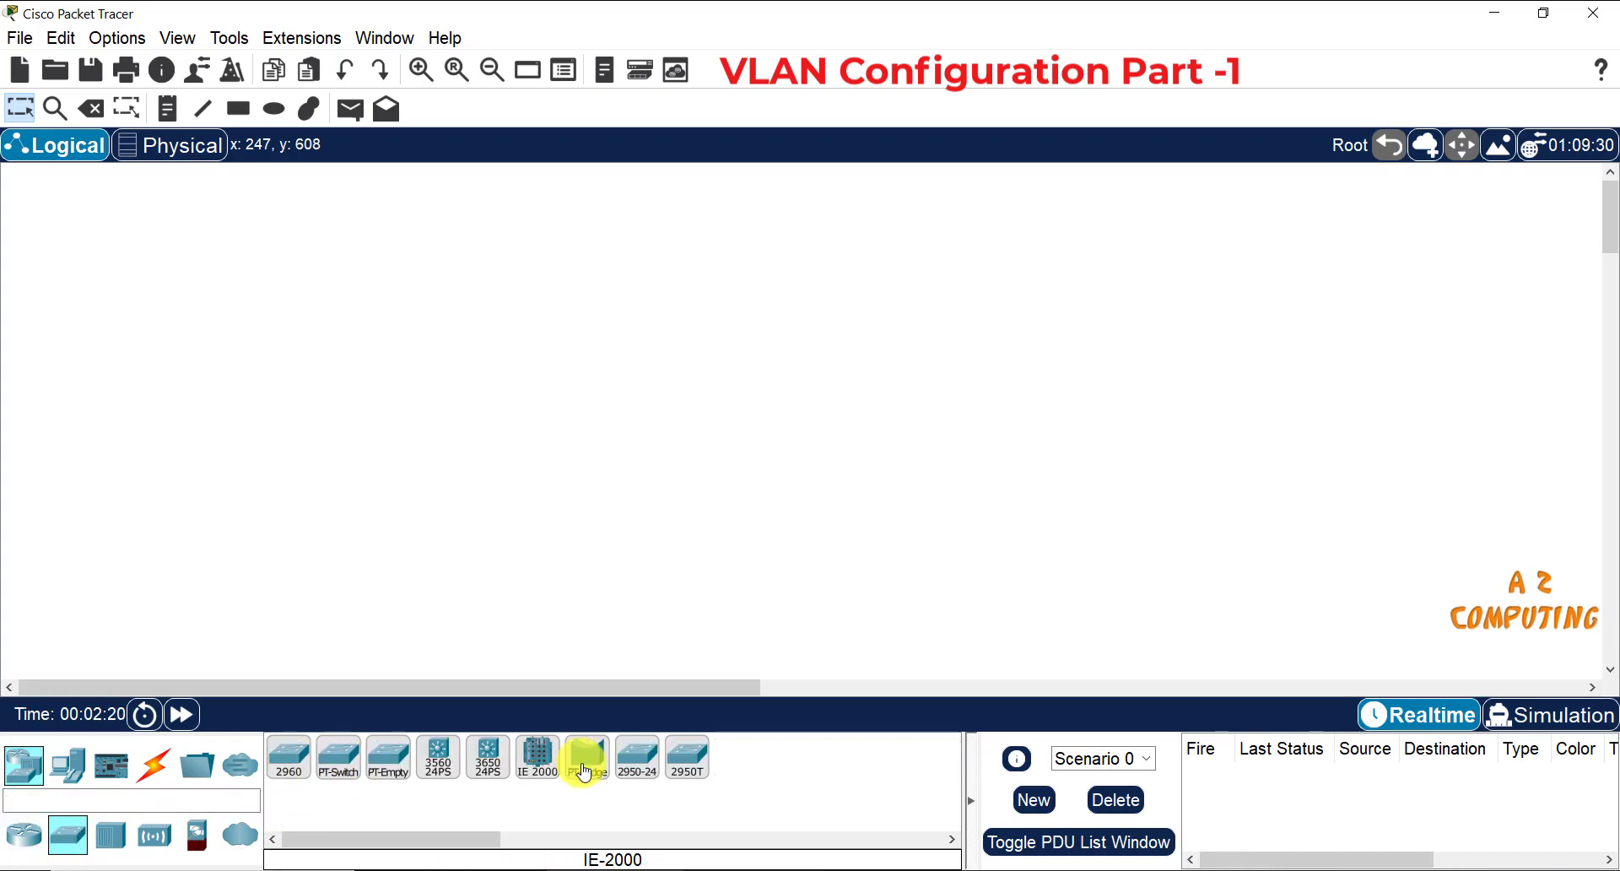
{"action": "left_click", "coordinate": [296, 762]}
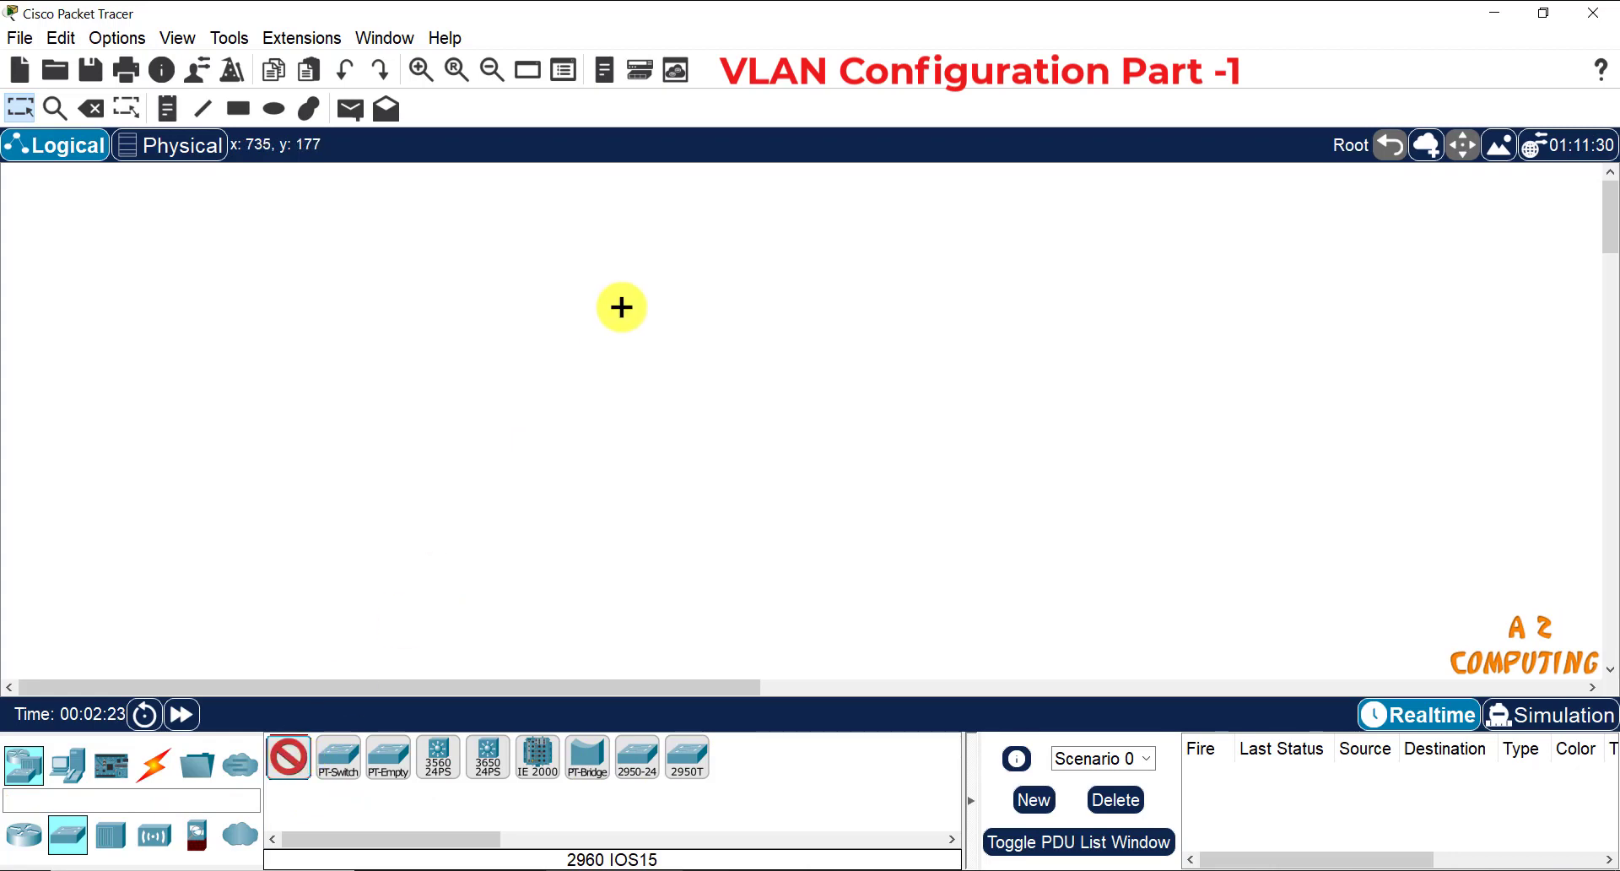
{"action": "left_click", "coordinate": [598, 260]}
{"action": "left_click_drag", "start_coordinate": [529, 240], "coordinate": [646, 225]}
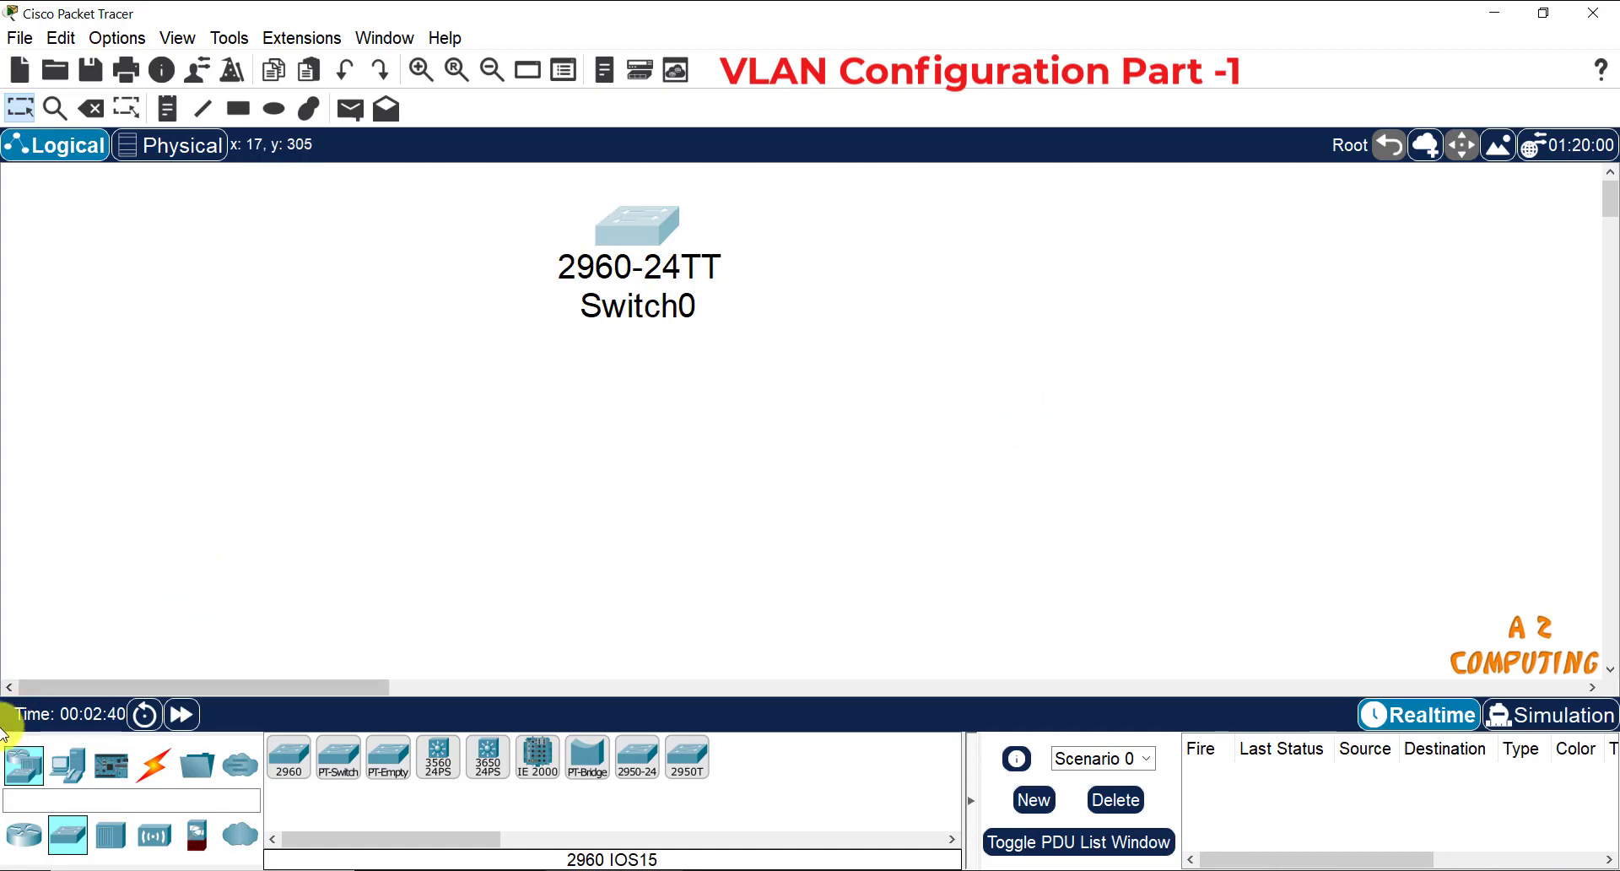
Step: Add eight PCs to the workspace, spread out below and to the right of the switch
{"action": "left_click", "coordinate": [71, 773]}
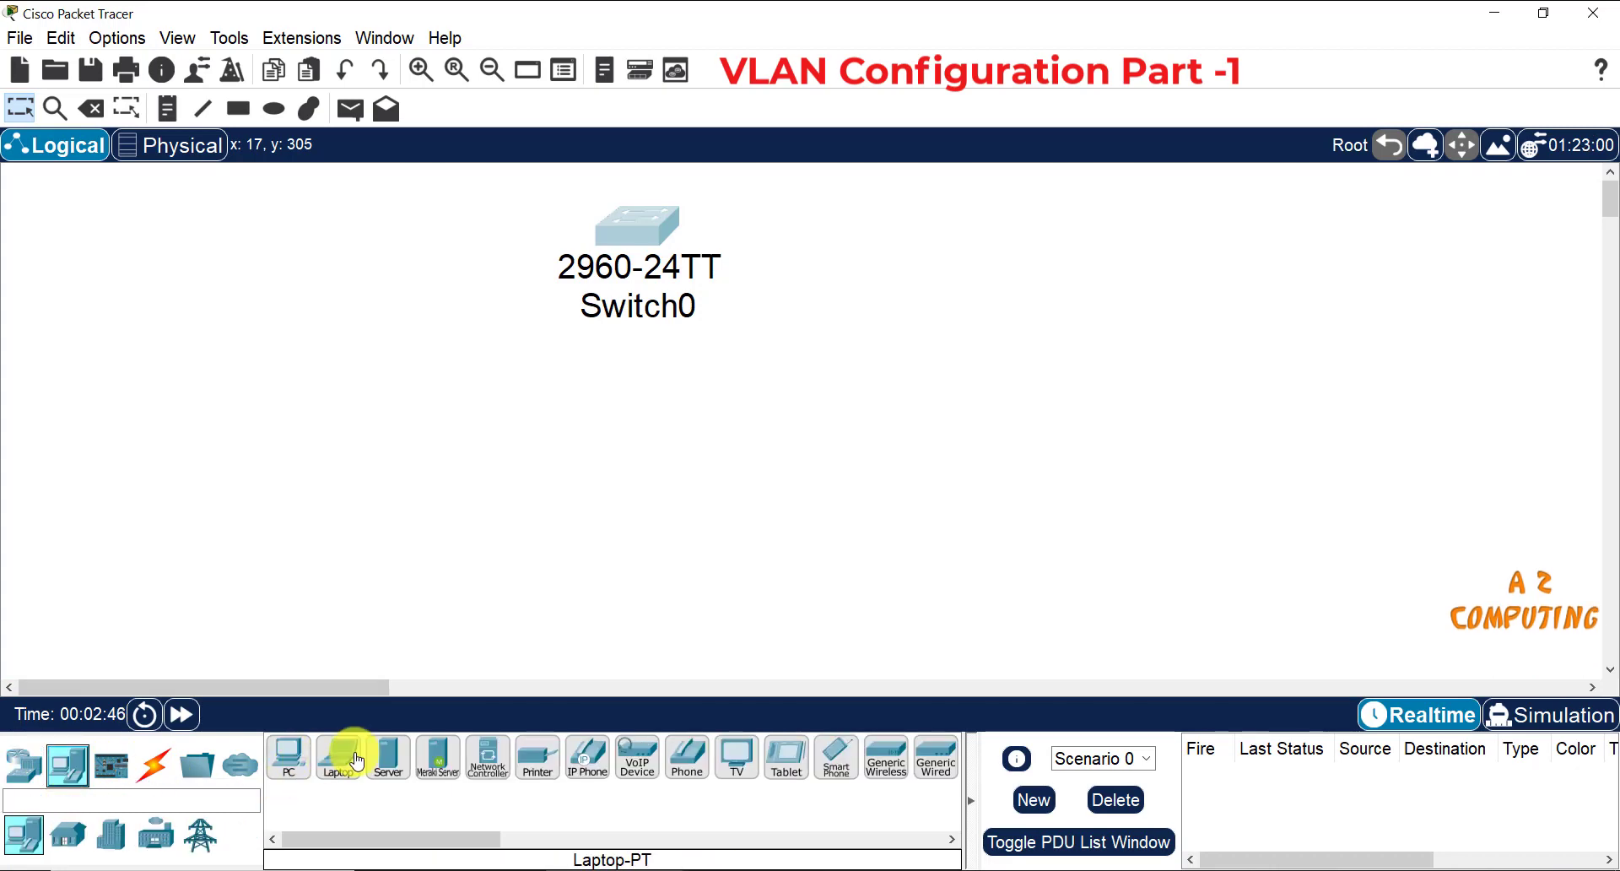
{"action": "left_click", "coordinate": [291, 766]}
{"action": "left_click", "coordinate": [291, 409]}
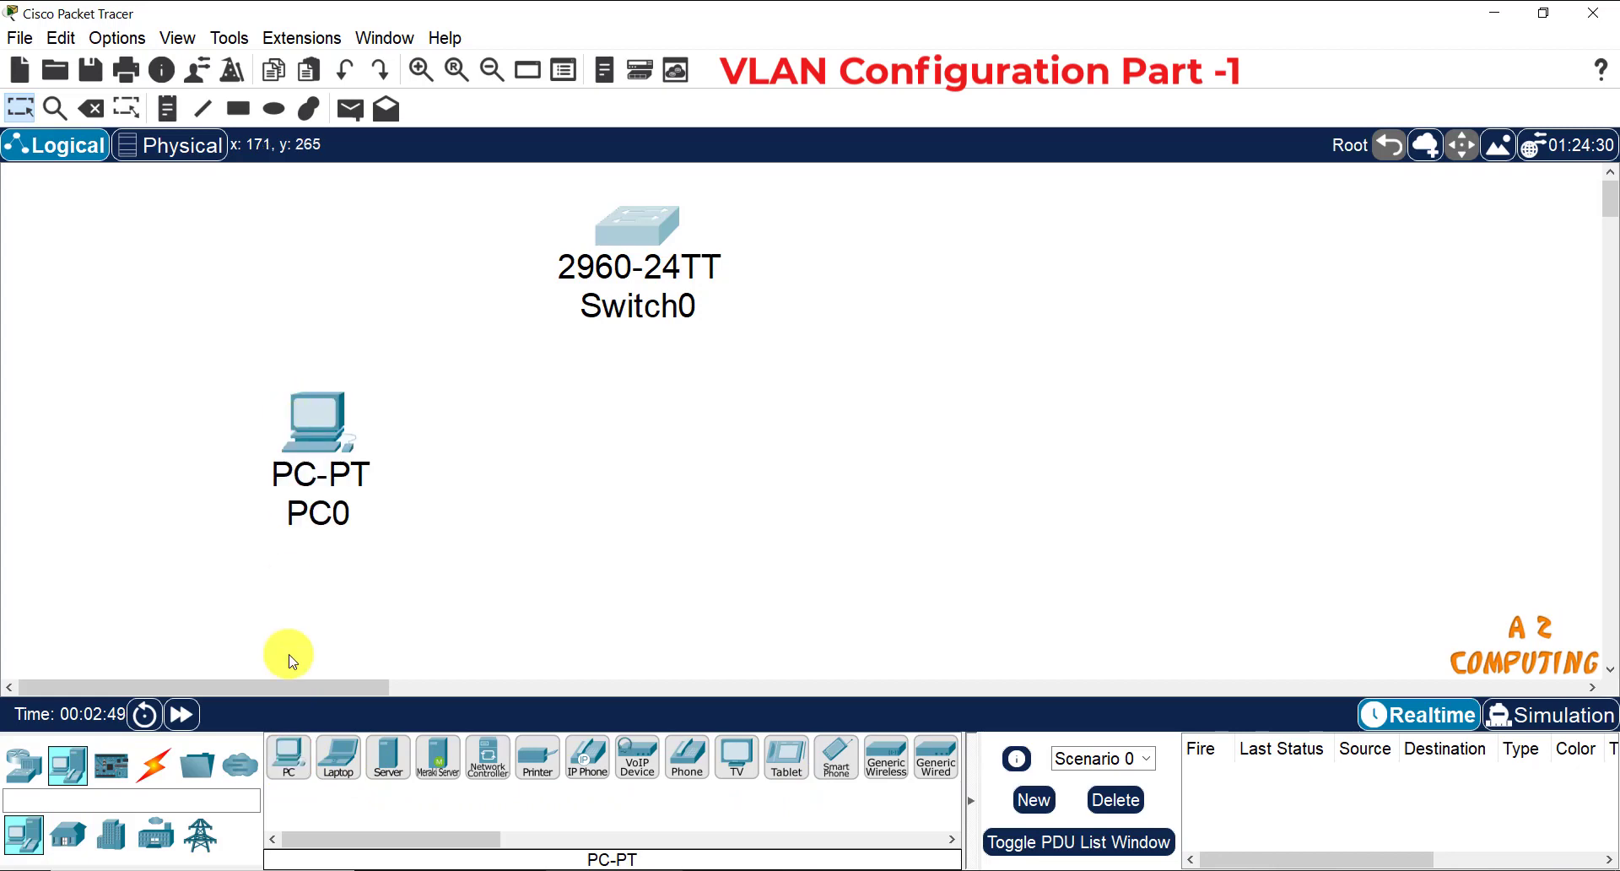
{"action": "left_click", "coordinate": [295, 765]}
{"action": "left_click", "coordinate": [460, 445]}
{"action": "left_click", "coordinate": [292, 764]}
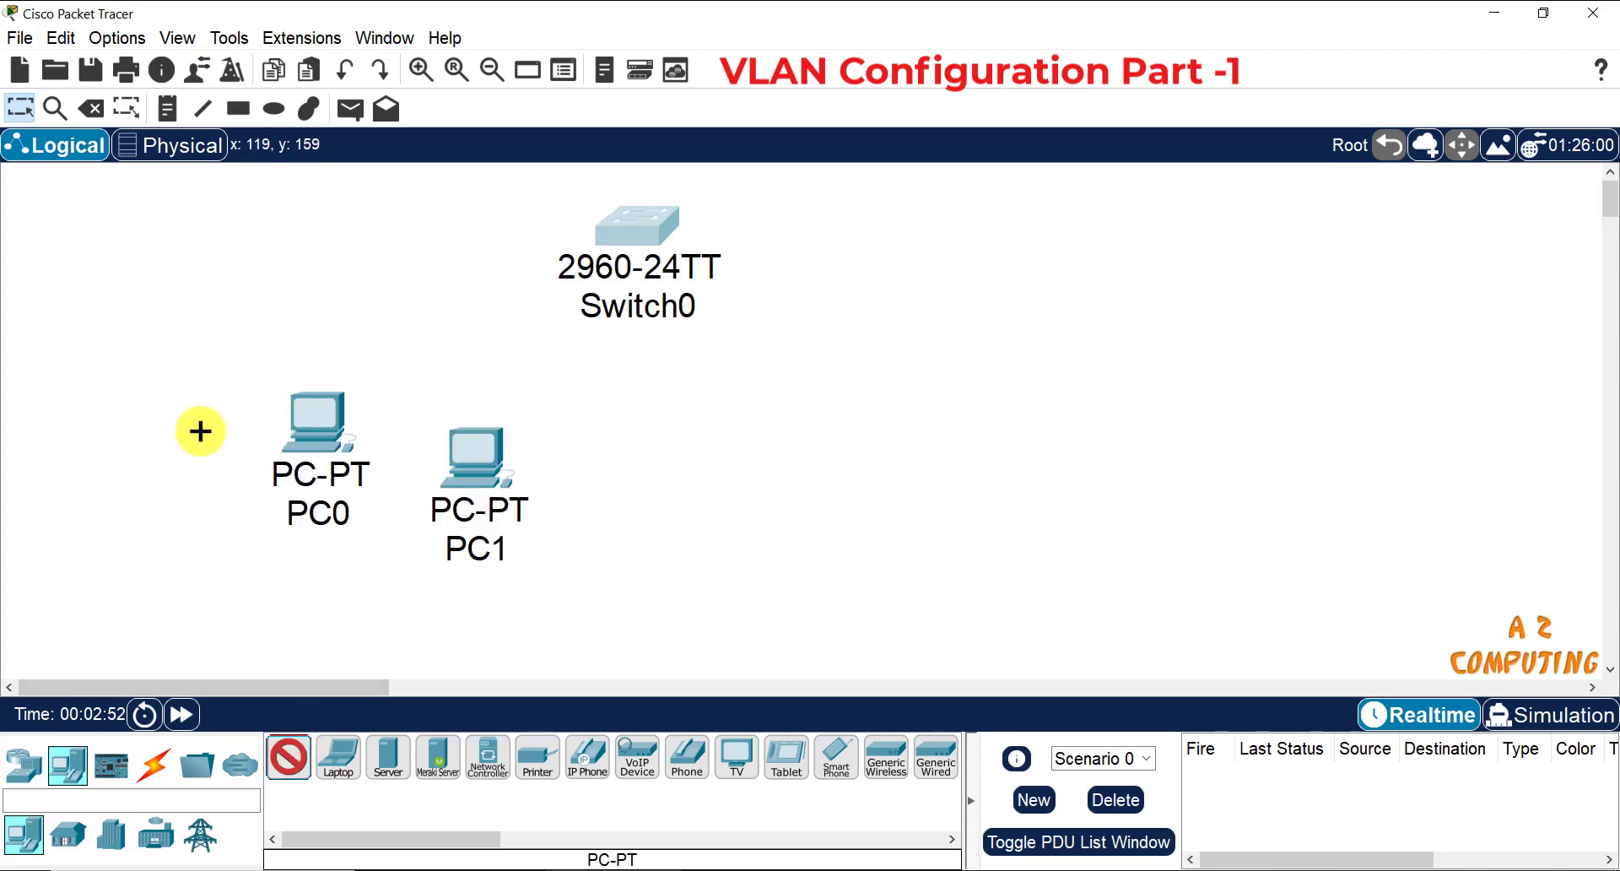
{"action": "left_click", "coordinate": [596, 469]}
{"action": "left_click", "coordinate": [287, 760]}
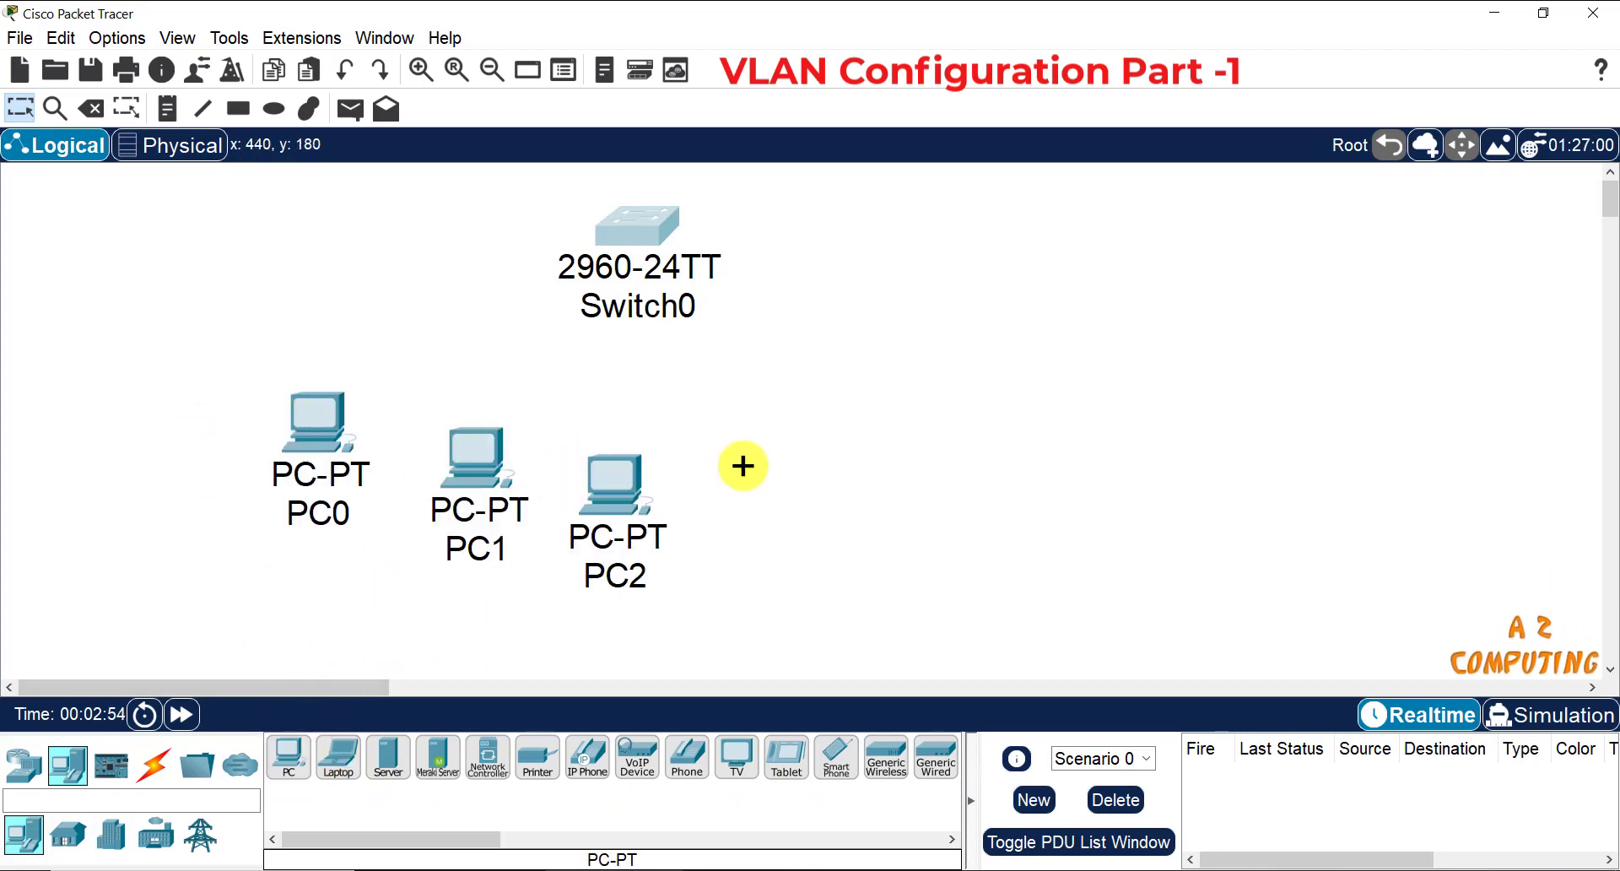
{"action": "left_click", "coordinate": [763, 479]}
{"action": "left_click", "coordinate": [287, 760]}
{"action": "left_click", "coordinate": [884, 474]}
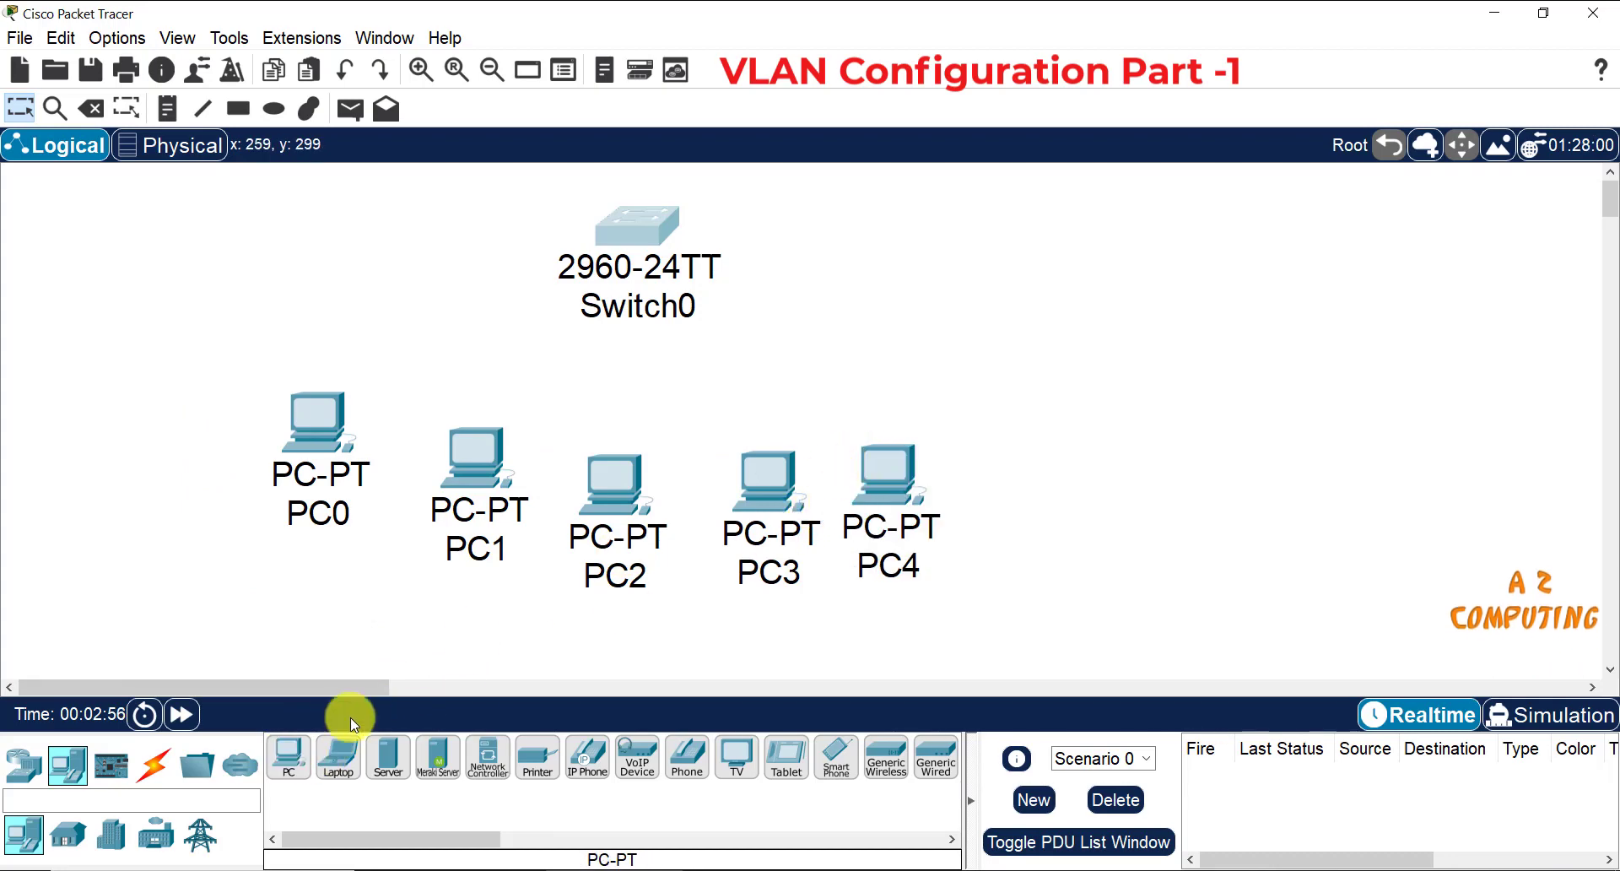
{"action": "left_click", "coordinate": [283, 757]}
{"action": "left_click", "coordinate": [986, 417]}
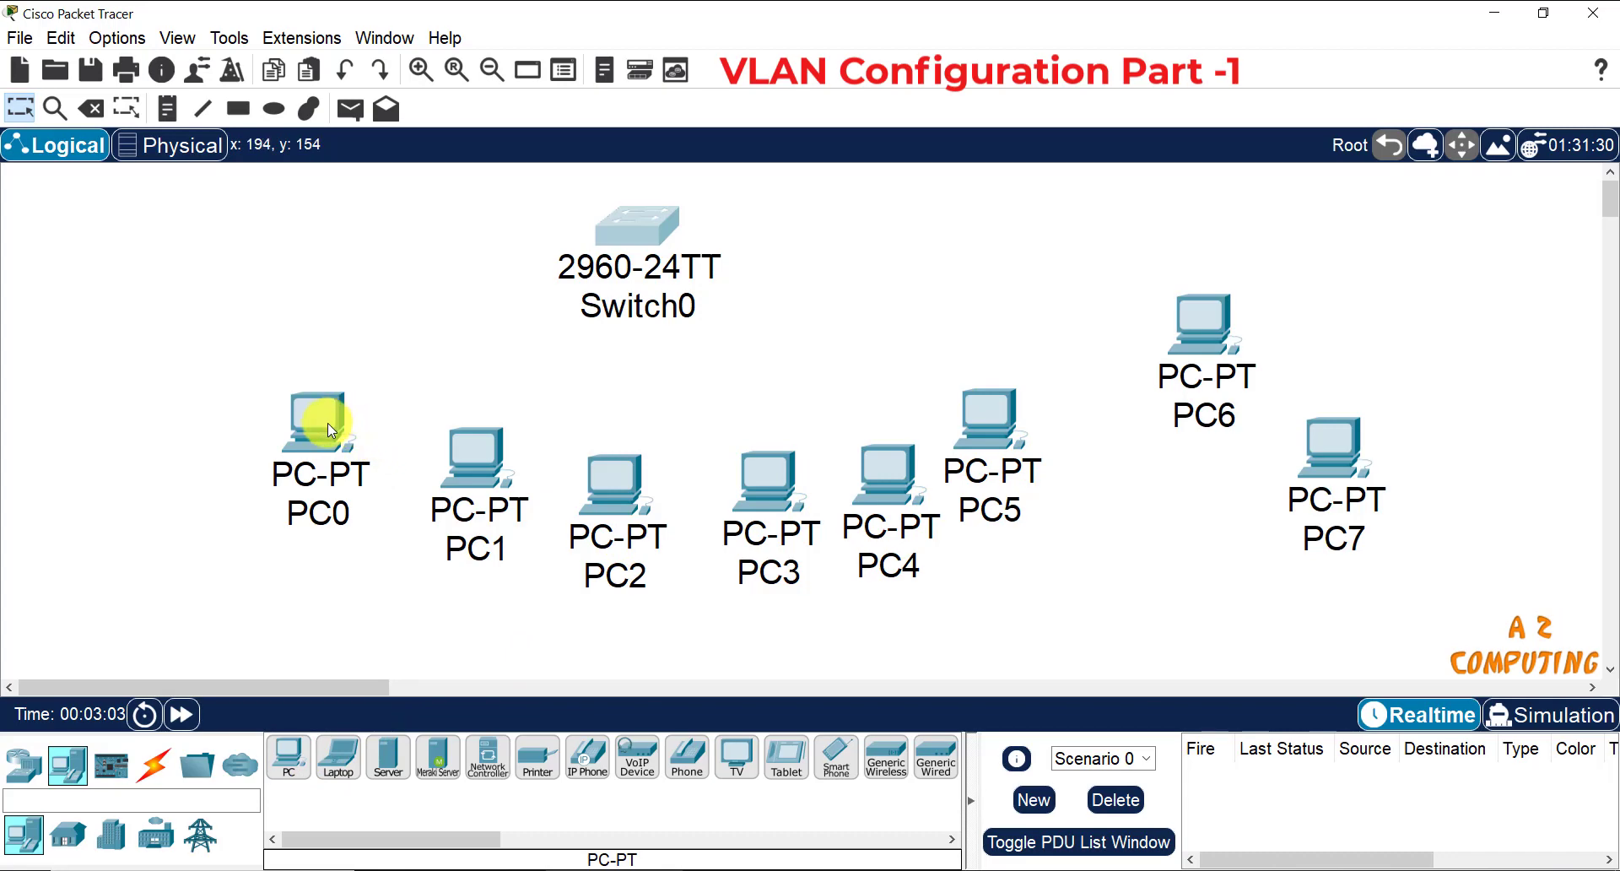
Step: Arrange PC0, PC1 and PC2 as a diagonal group to the lower left of the switch
{"action": "left_click_drag", "start_coordinate": [327, 423], "coordinate": [215, 347]}
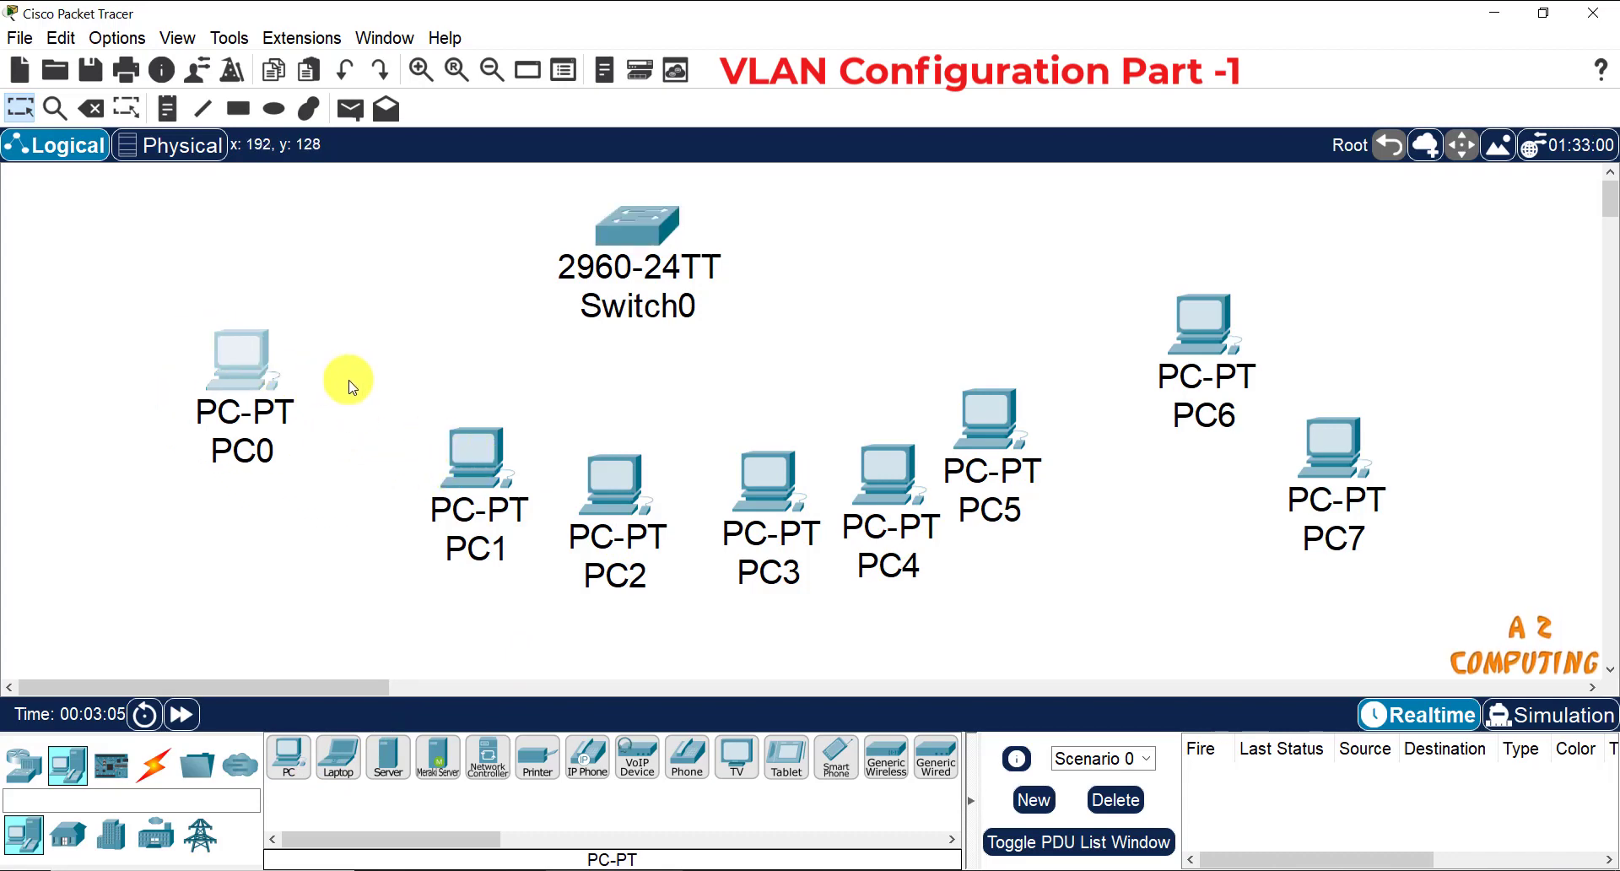
{"action": "left_click_drag", "start_coordinate": [239, 361], "coordinate": [195, 346]}
{"action": "left_click_drag", "start_coordinate": [452, 461], "coordinate": [300, 405]}
{"action": "left_click_drag", "start_coordinate": [619, 492], "coordinate": [412, 491]}
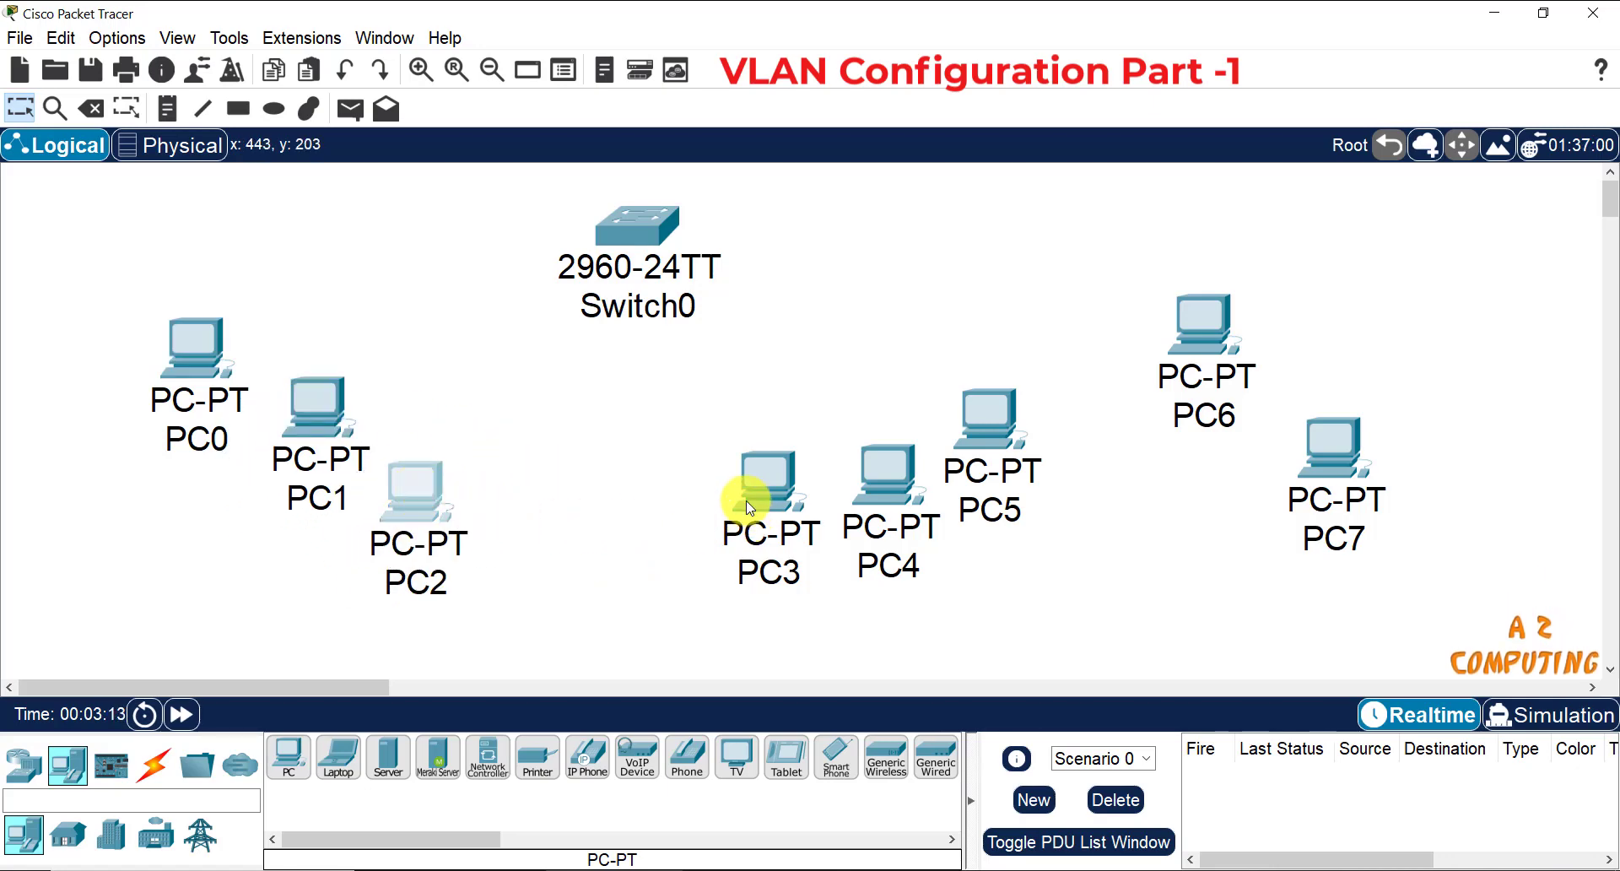
Step: Group PC3, PC4 and PC5 below the switch, and stack PC6 above PC7 to the right of it
{"action": "left_click_drag", "start_coordinate": [748, 503], "coordinate": [702, 499]}
{"action": "left_click_drag", "start_coordinate": [878, 483], "coordinate": [825, 477]}
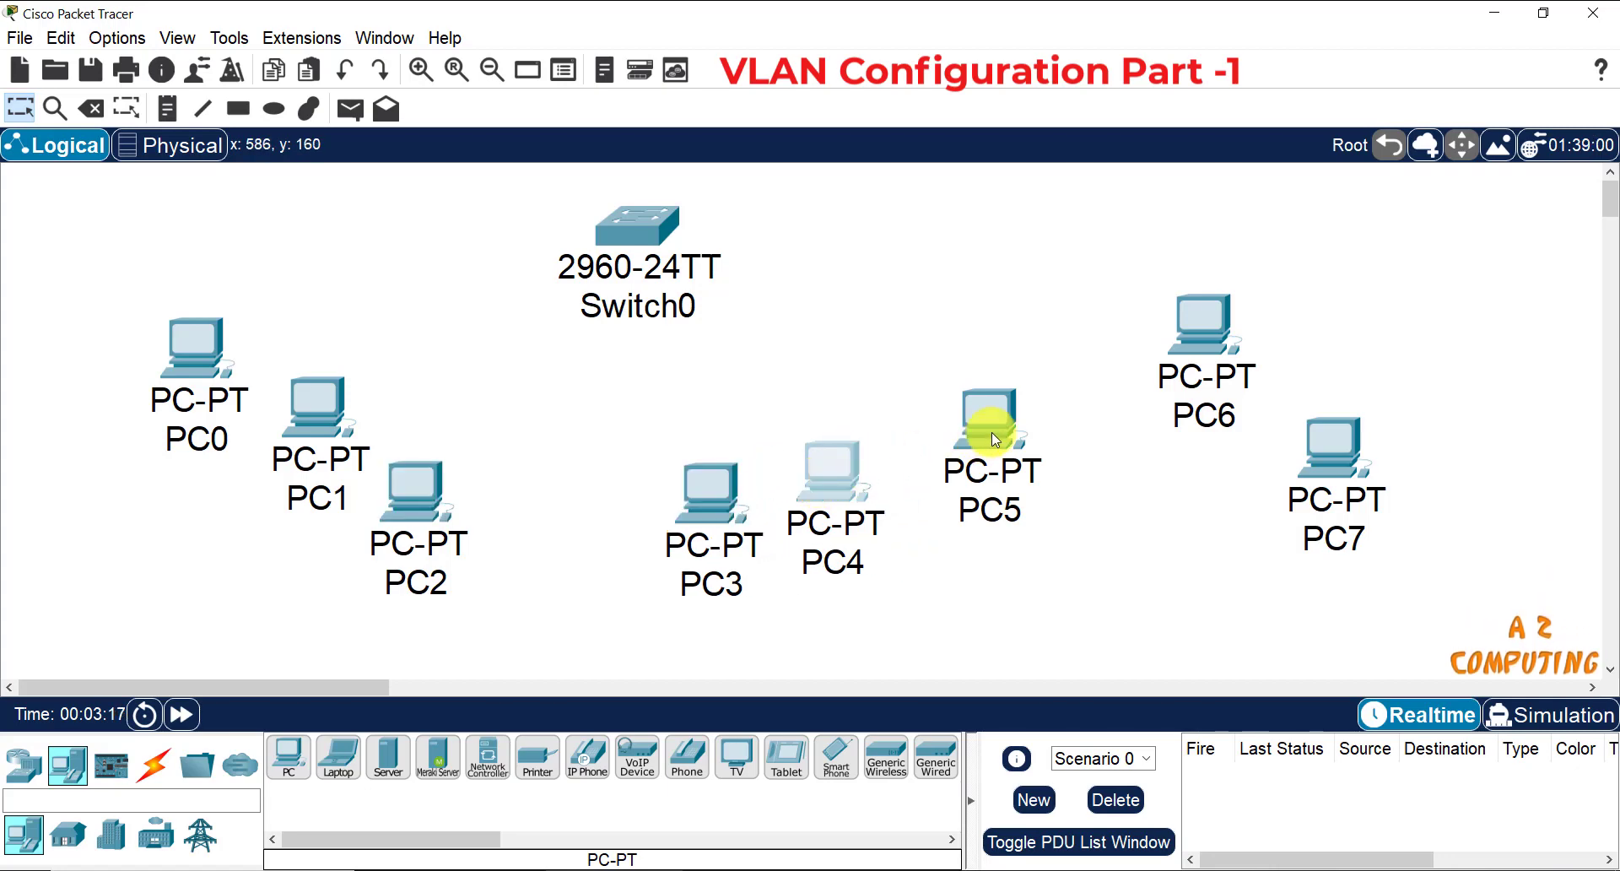
{"action": "left_click_drag", "start_coordinate": [994, 437], "coordinate": [970, 530]}
{"action": "left_click_drag", "start_coordinate": [1161, 368], "coordinate": [1081, 322]}
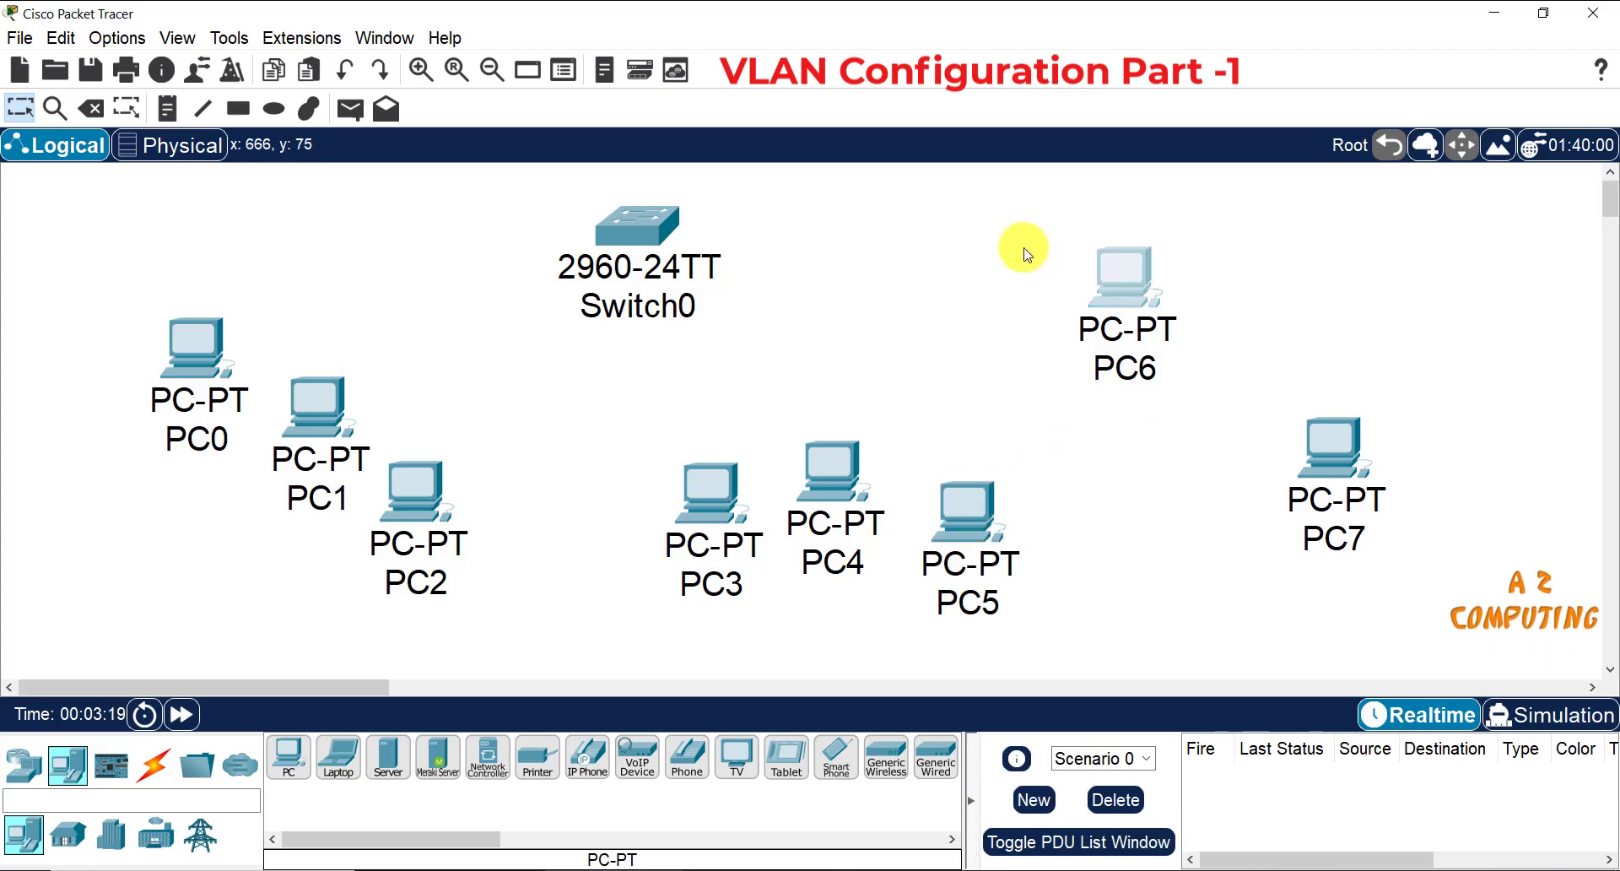
{"action": "left_click_drag", "start_coordinate": [1027, 254], "coordinate": [1078, 207]}
{"action": "left_click_drag", "start_coordinate": [1332, 449], "coordinate": [1098, 375]}
{"action": "left_click_drag", "start_coordinate": [706, 494], "coordinate": [664, 509]}
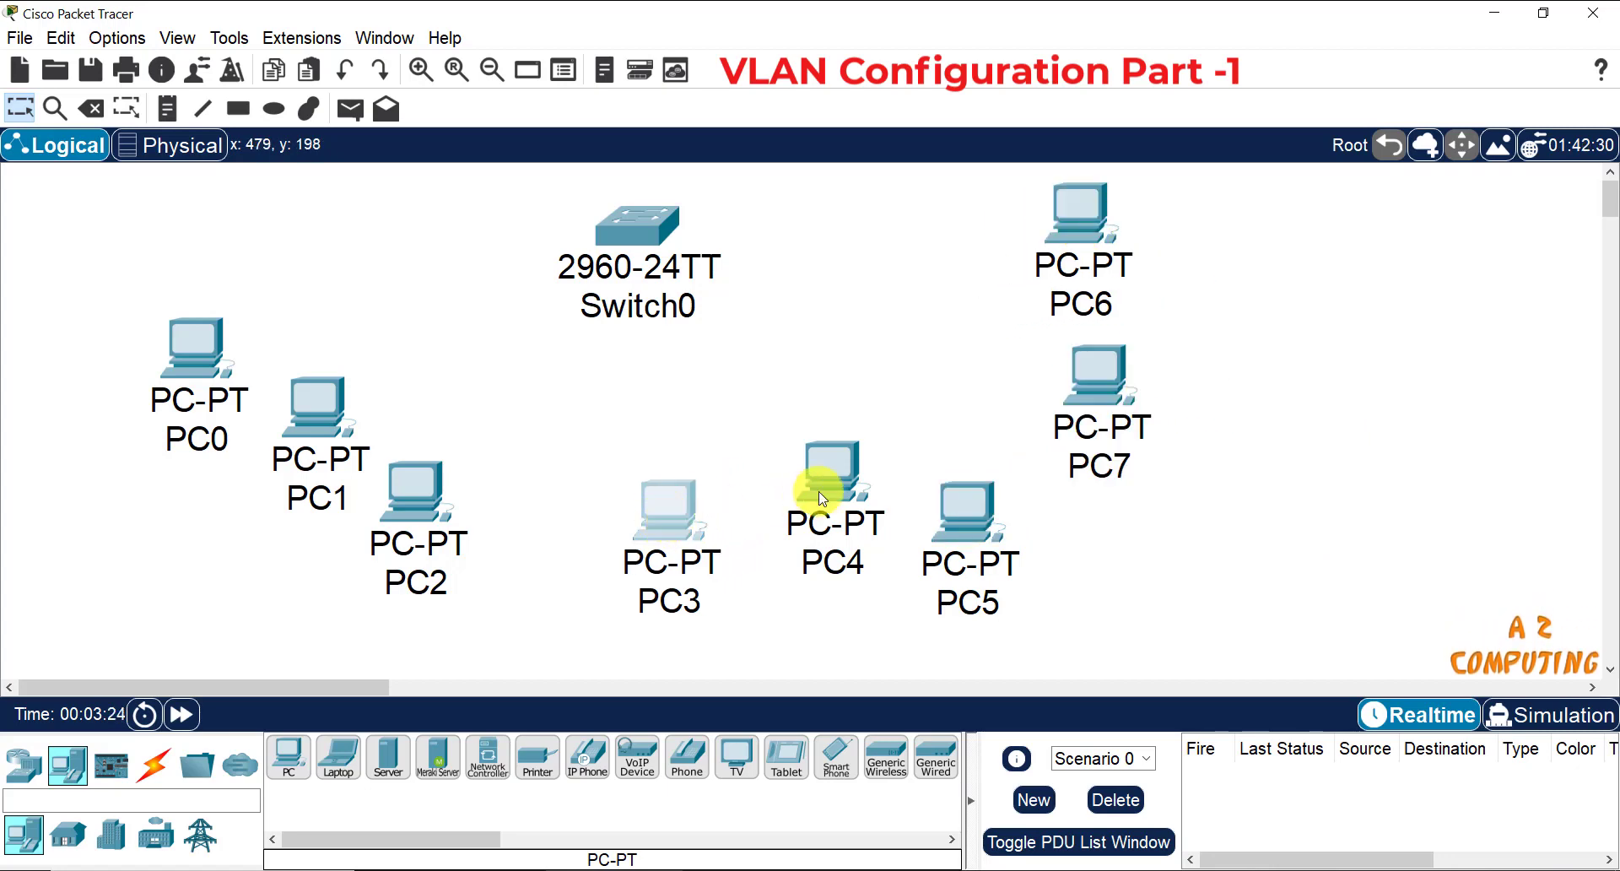
{"action": "left_click_drag", "start_coordinate": [823, 498], "coordinate": [774, 500]}
{"action": "left_click_drag", "start_coordinate": [959, 514], "coordinate": [898, 499]}
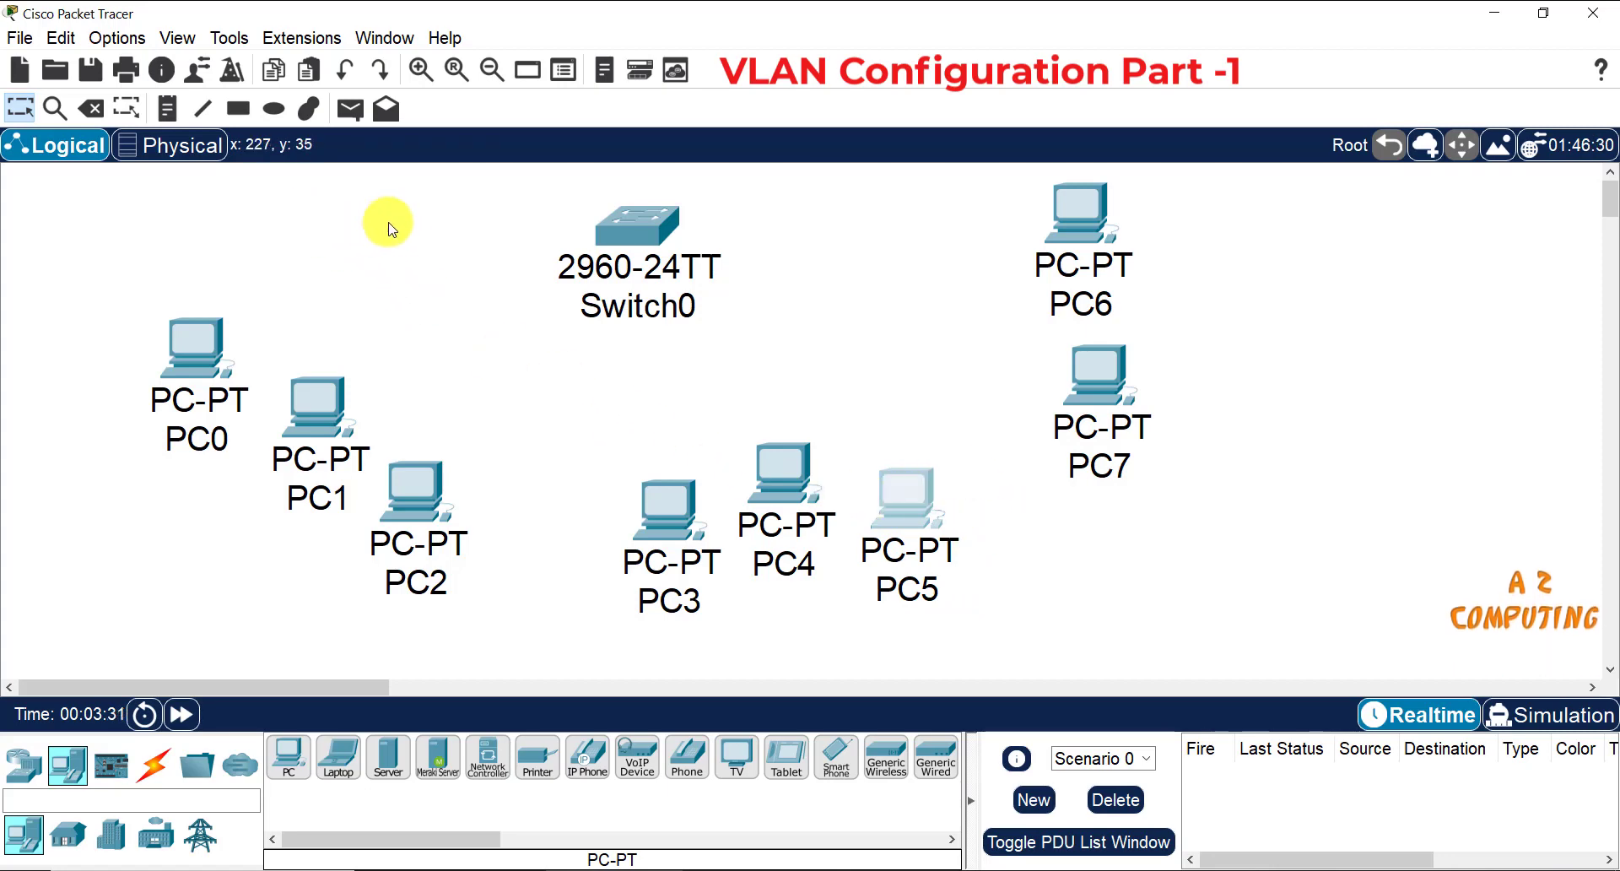
Step: Draw a rectangle with light cyan fill #aaffff enclosing PC0, PC1 and PC2
{"action": "left_click", "coordinate": [239, 111]}
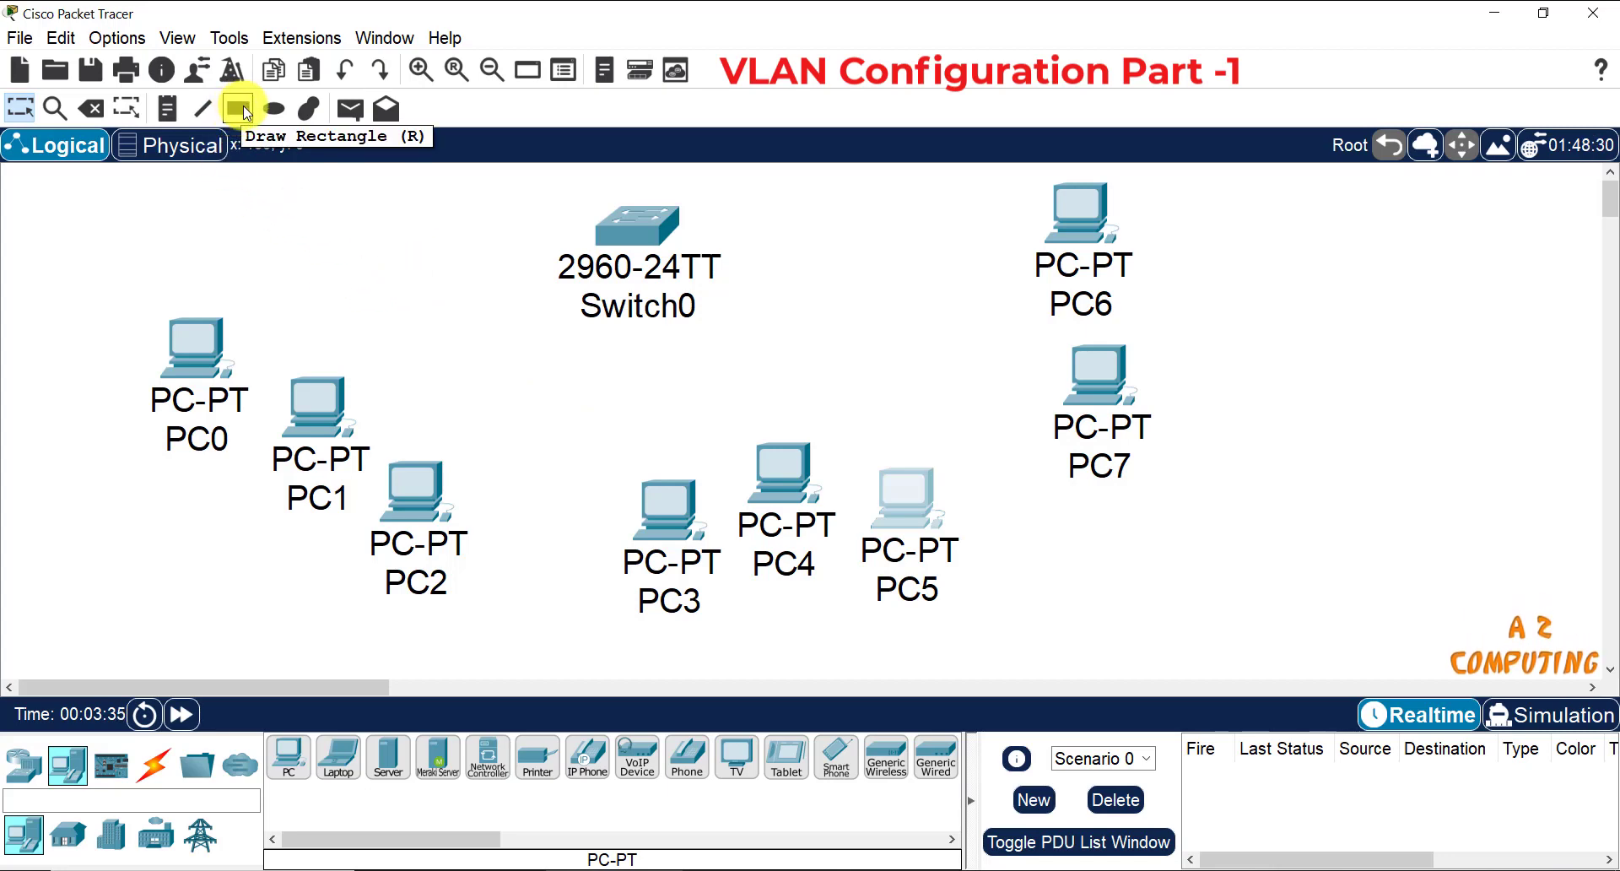
{"action": "left_click", "coordinate": [244, 112]}
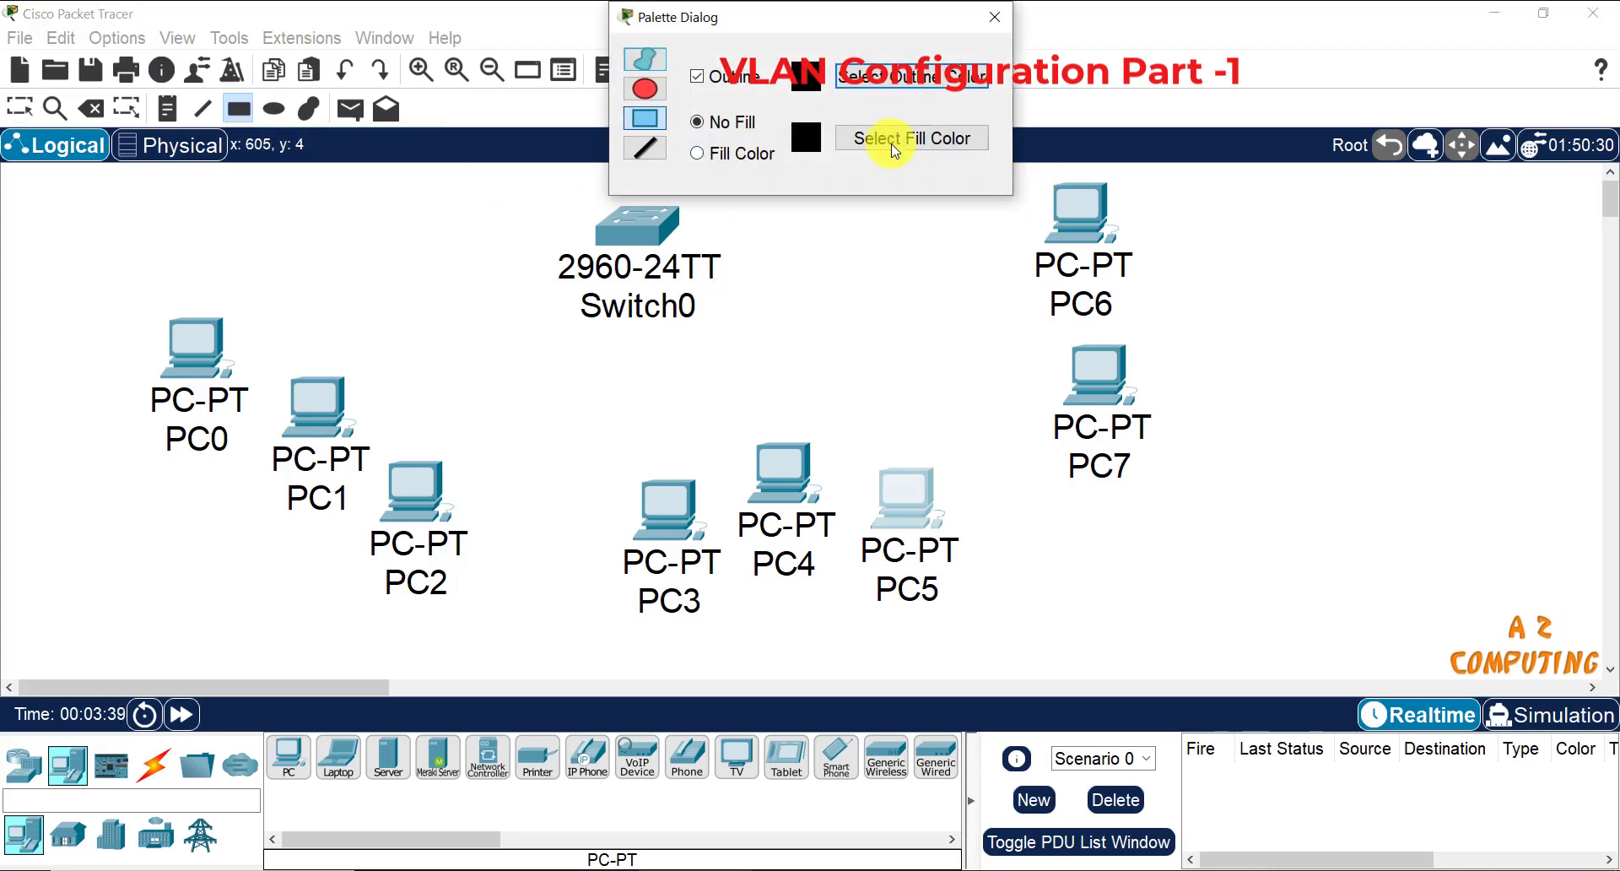
{"action": "left_click", "coordinate": [699, 157]}
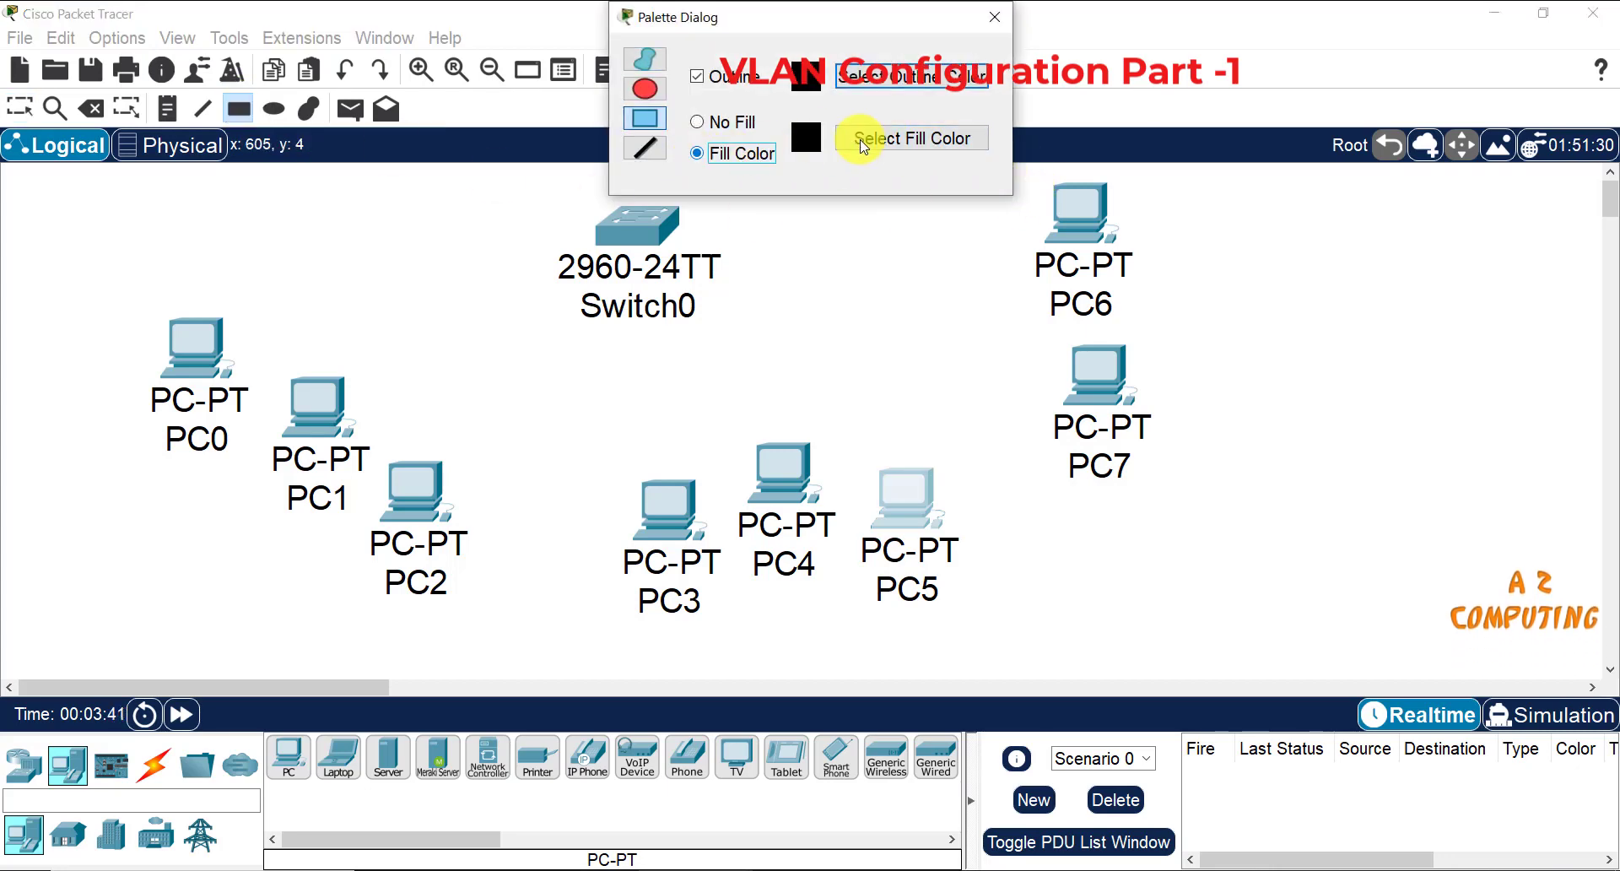
{"action": "left_click", "coordinate": [865, 142]}
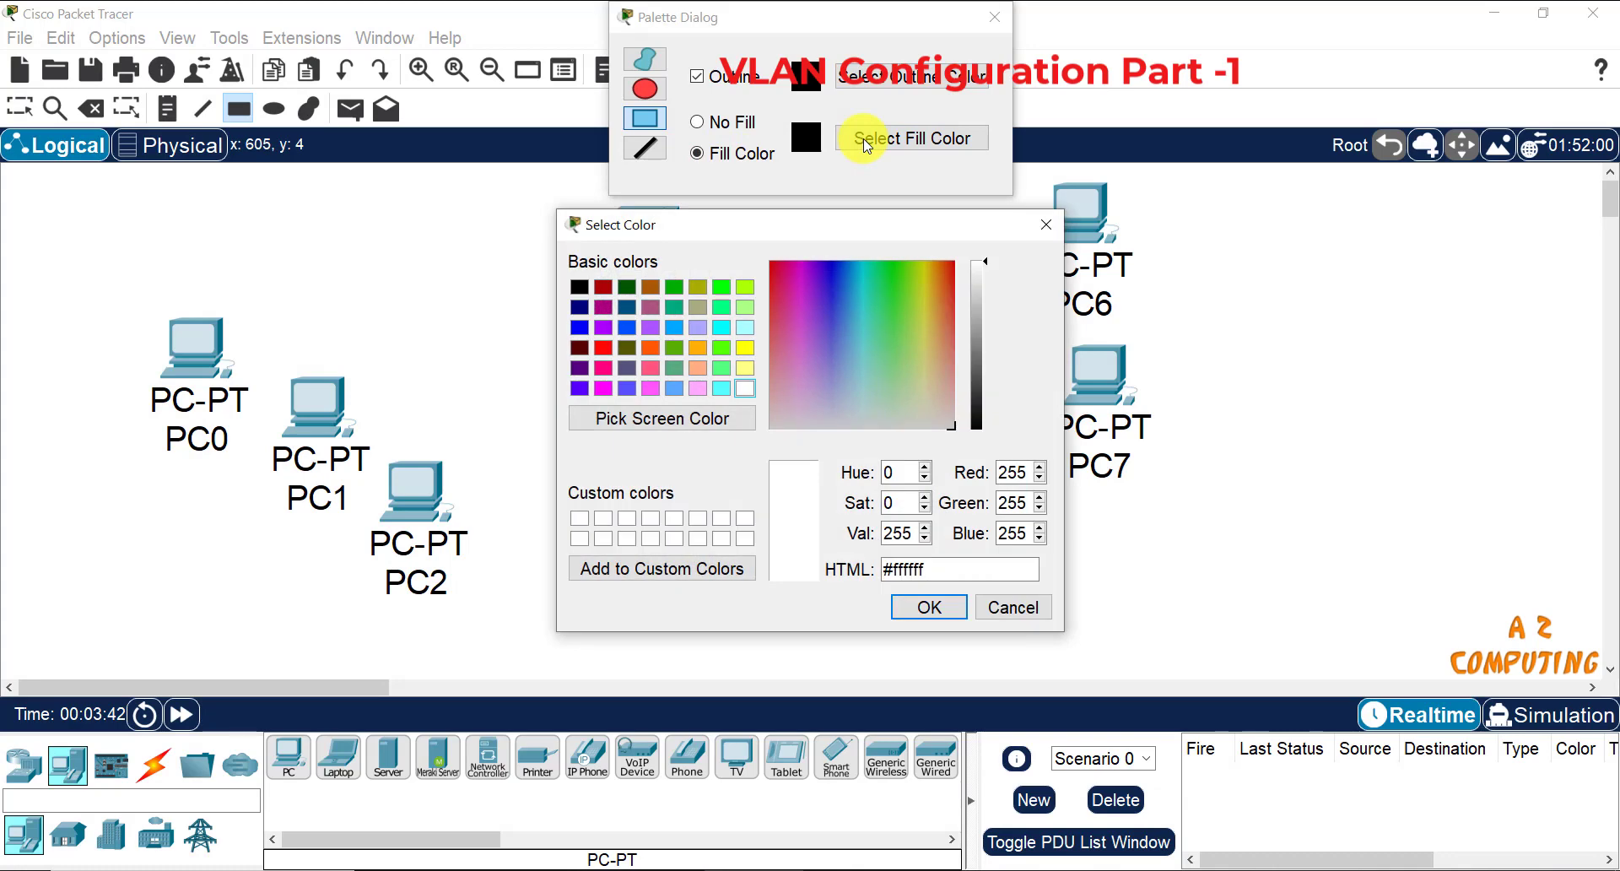
{"action": "left_click", "coordinate": [746, 330]}
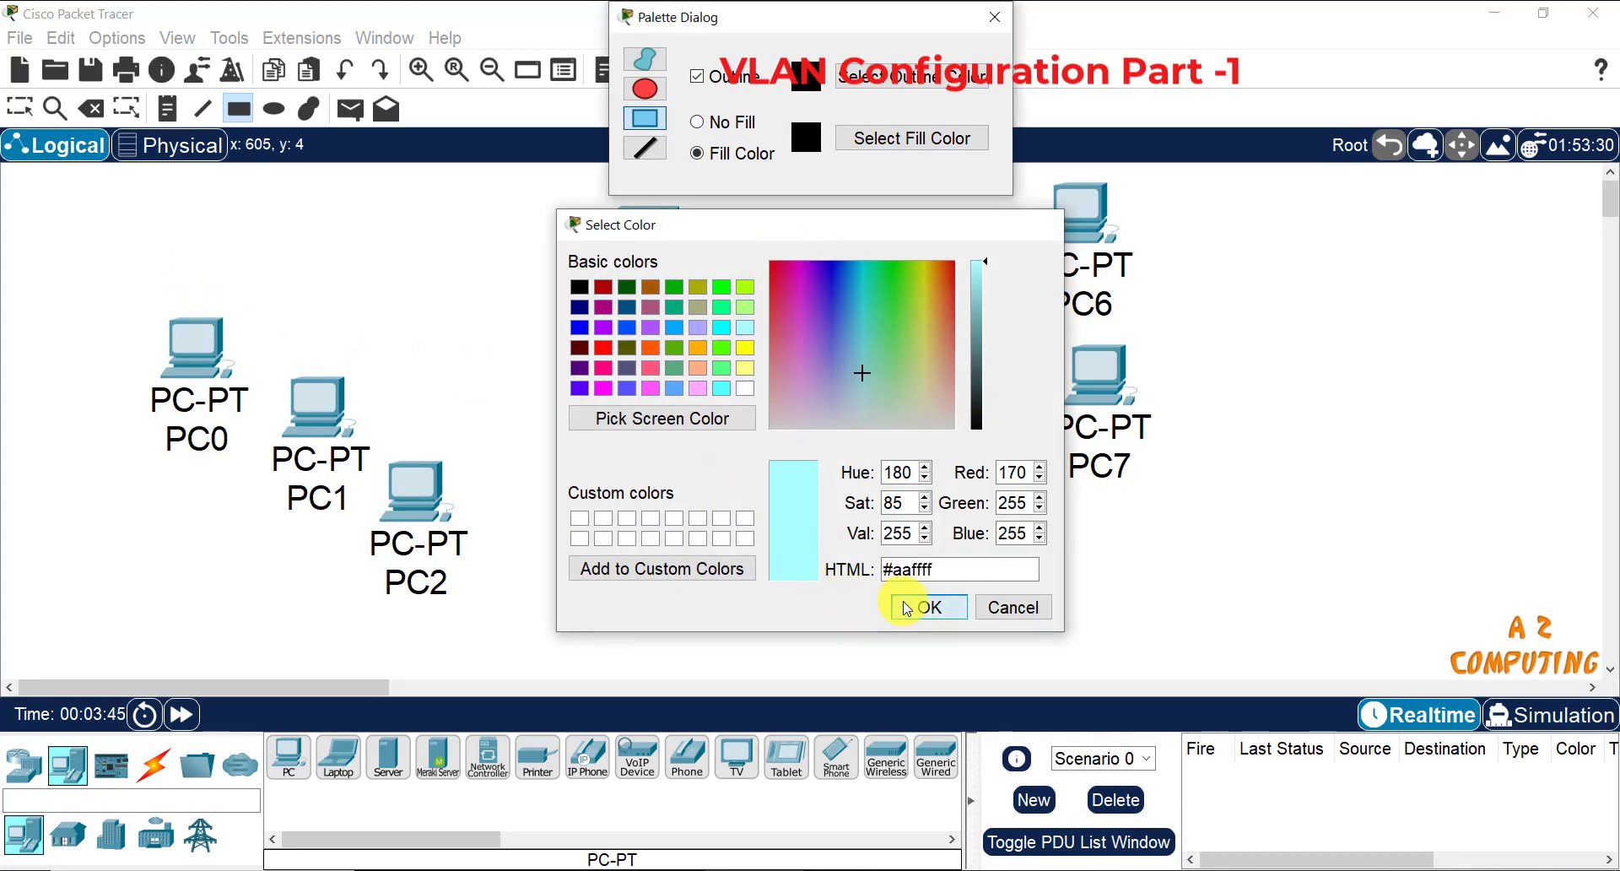
{"action": "left_click", "coordinate": [928, 606]}
{"action": "mouse_move", "coordinate": [137, 282]}
{"action": "left_mouse_down"}
{"action": "mouse_move", "coordinate": [197, 572]}
{"action": "mouse_move", "coordinate": [489, 633]}
{"action": "mouse_move", "coordinate": [497, 658]}
{"action": "left_mouse_up"}
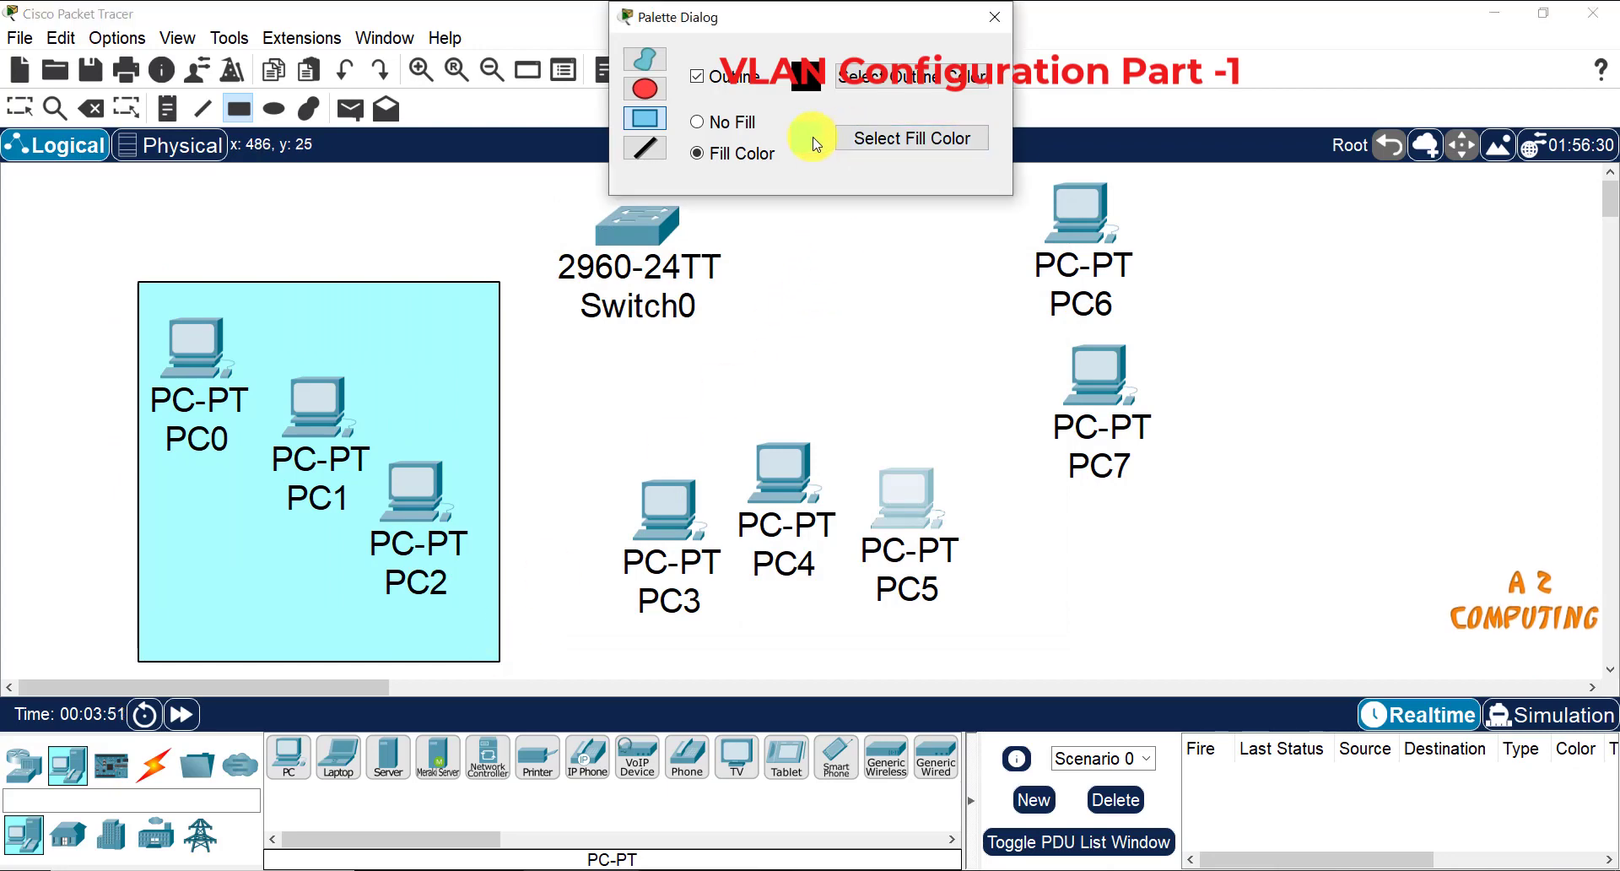
Step: Draw a rectangle with lime green fill #aaff00 enclosing PC3, PC4 and PC5
{"action": "left_click", "coordinate": [870, 136]}
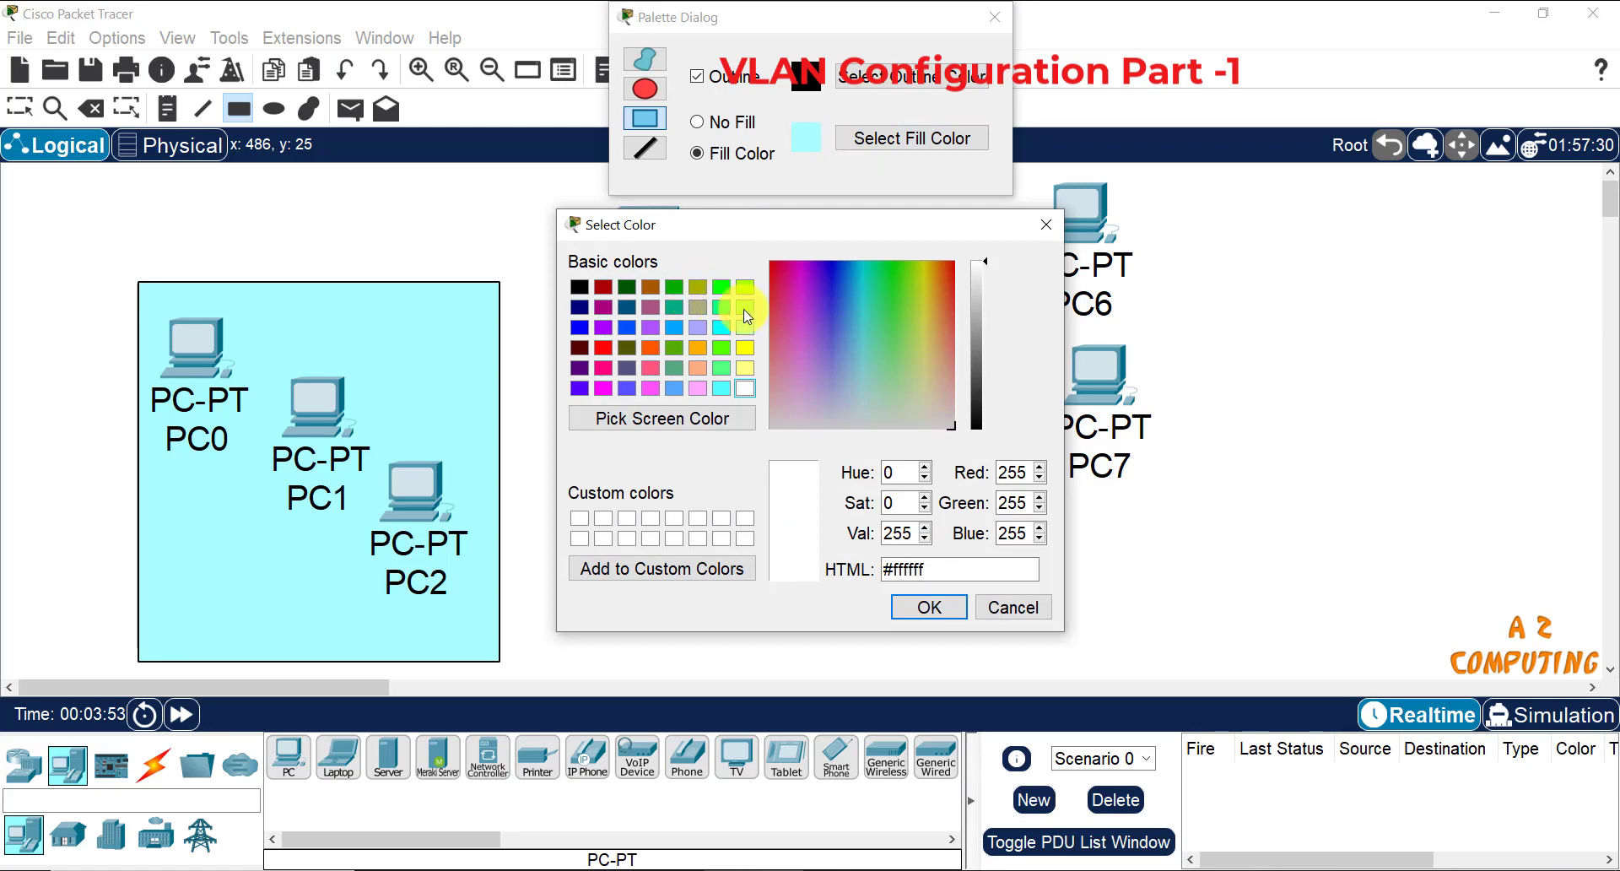
{"action": "left_click", "coordinate": [745, 289]}
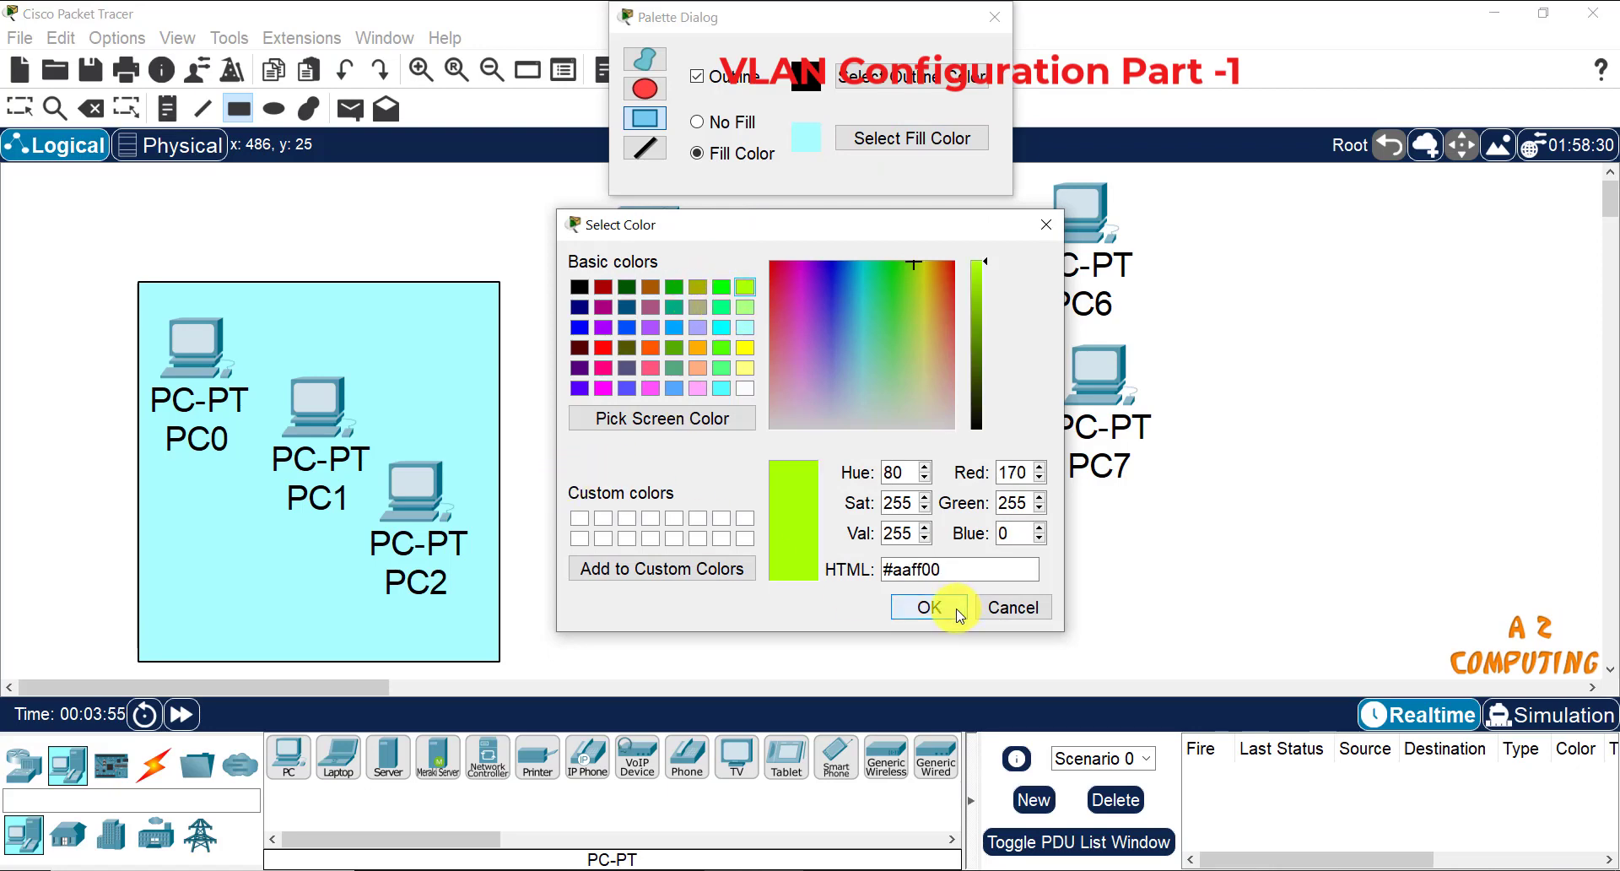
{"action": "left_click", "coordinate": [928, 607]}
{"action": "mouse_move", "coordinate": [570, 378]}
{"action": "left_mouse_down"}
{"action": "mouse_move", "coordinate": [709, 633]}
{"action": "mouse_move", "coordinate": [991, 656]}
{"action": "left_mouse_up"}
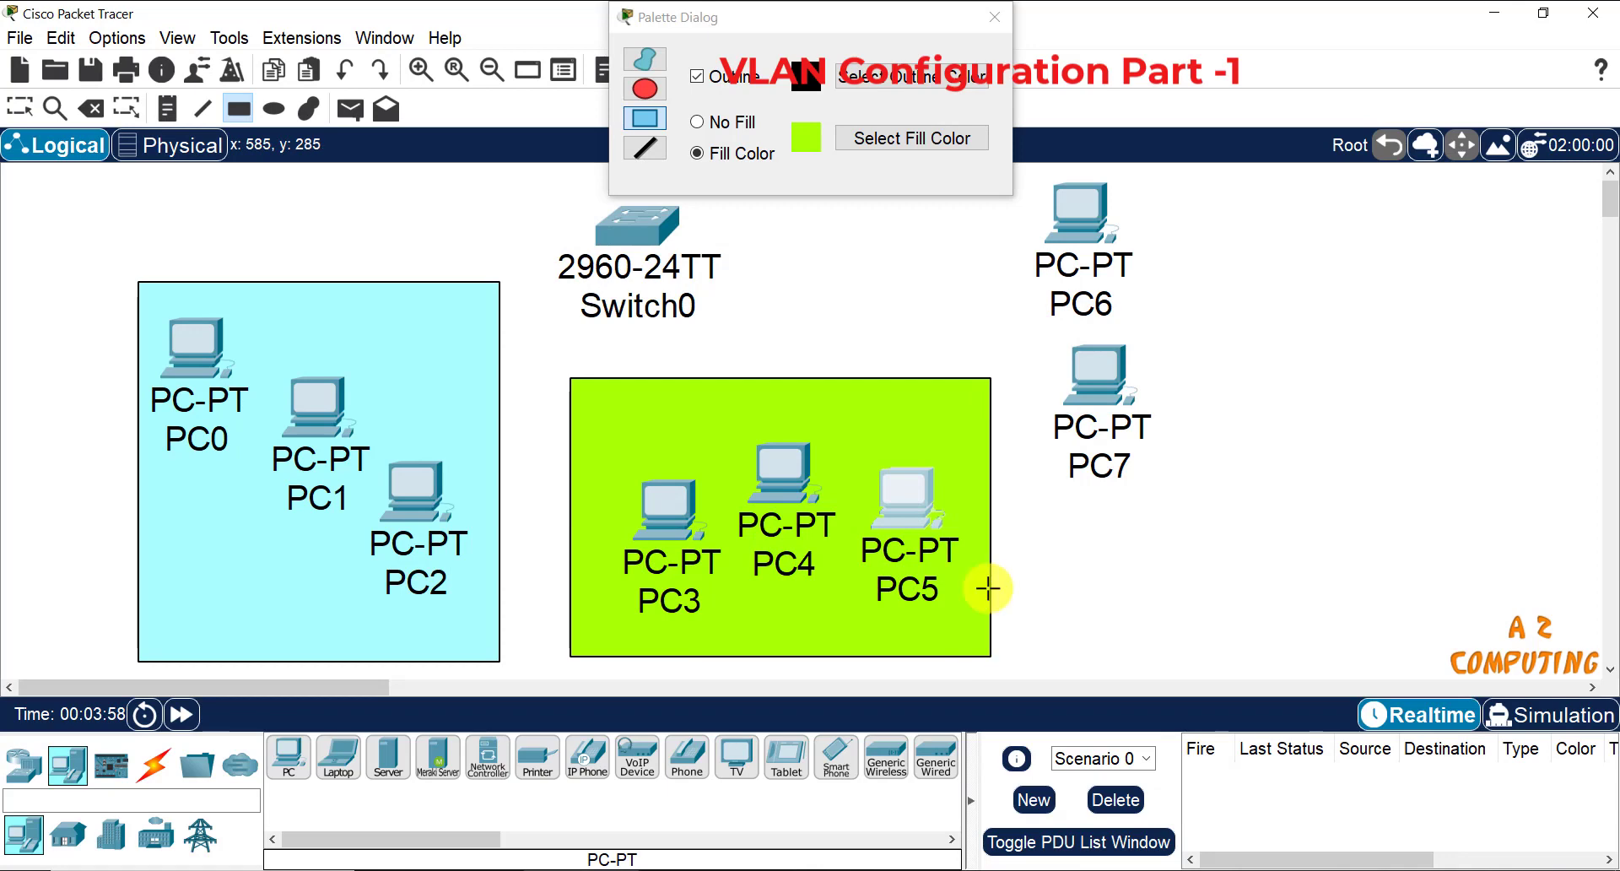
Step: Draw a magenta-filled rectangle around PC6 and PC7 and finish shape drawing
{"action": "left_click", "coordinate": [857, 143]}
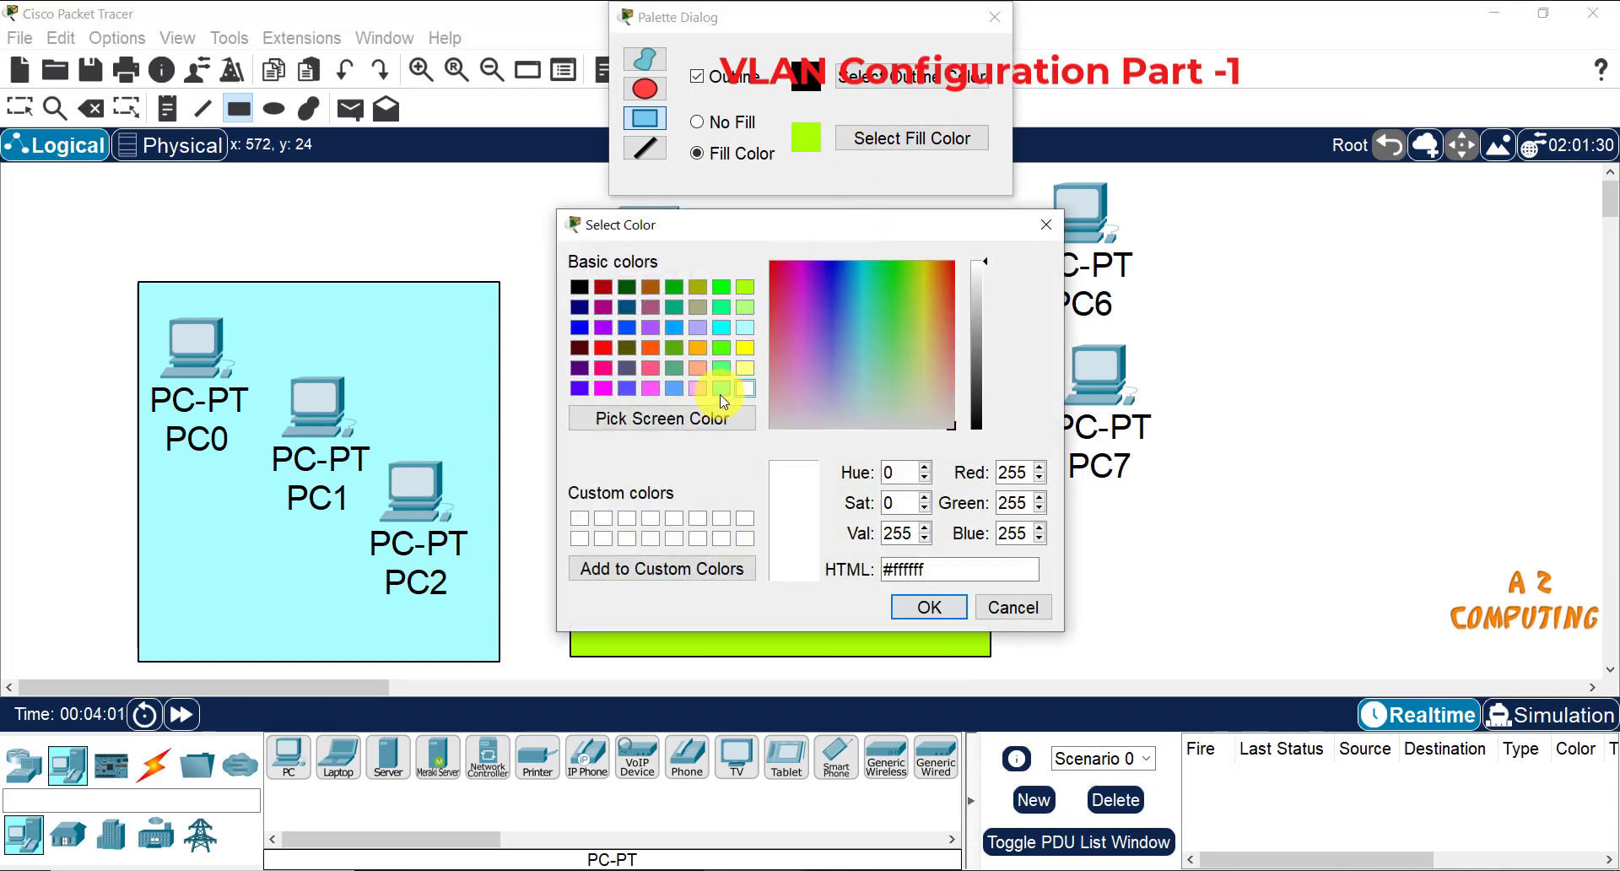
{"action": "left_click", "coordinate": [650, 386]}
{"action": "left_click", "coordinate": [929, 606]}
{"action": "mouse_move", "coordinate": [1029, 189]}
{"action": "left_mouse_down"}
{"action": "mouse_move", "coordinate": [1193, 499]}
{"action": "mouse_move", "coordinate": [1239, 529]}
{"action": "left_mouse_up"}
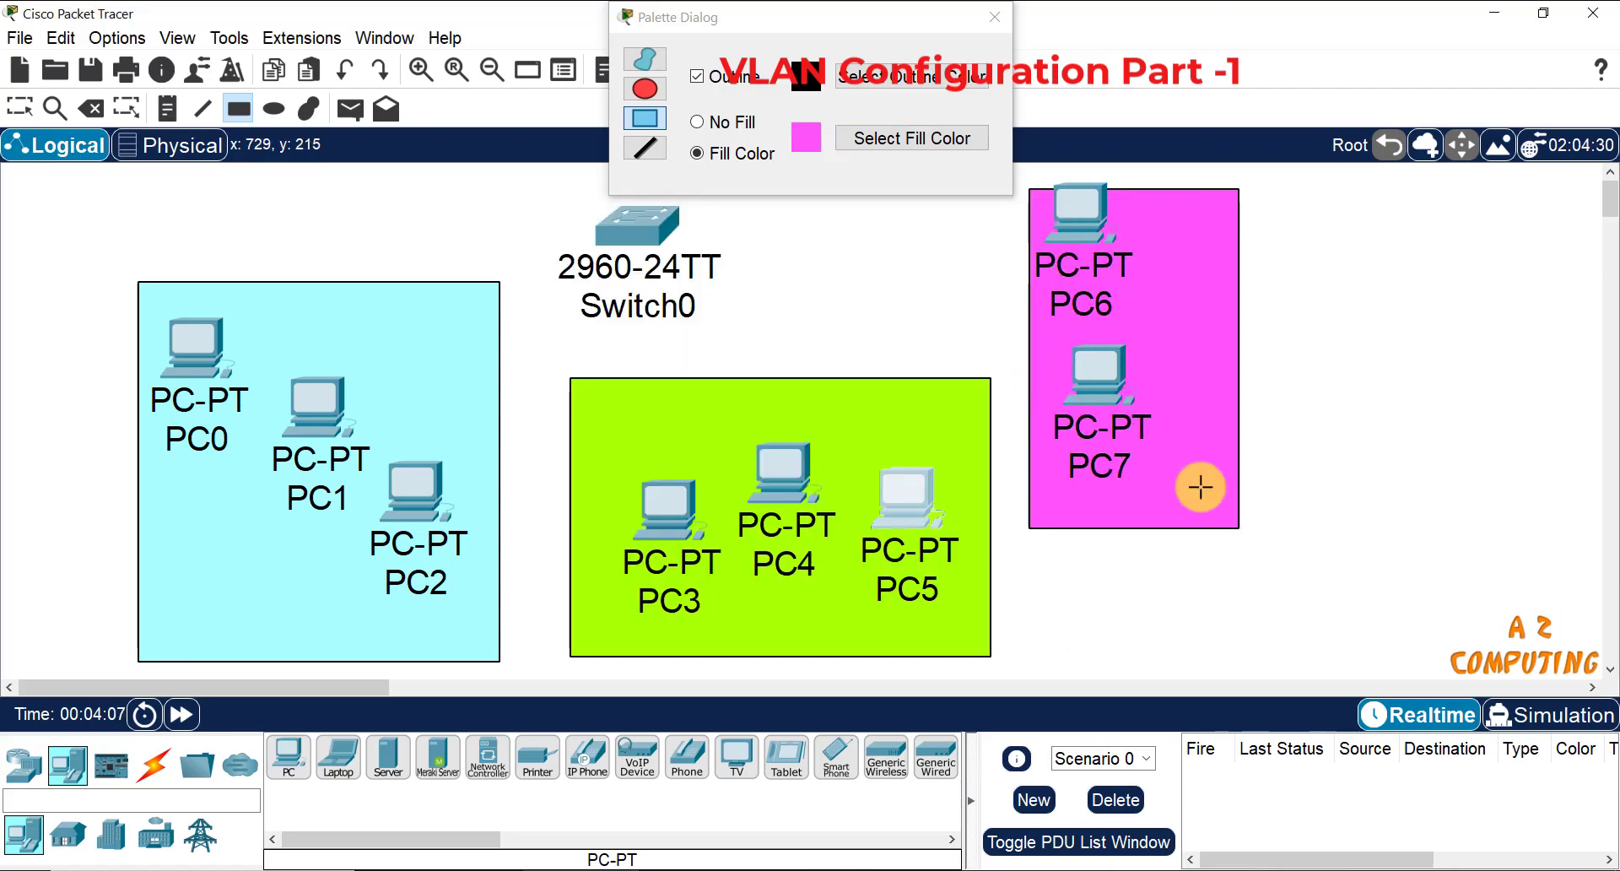
{"action": "left_click", "coordinate": [994, 17]}
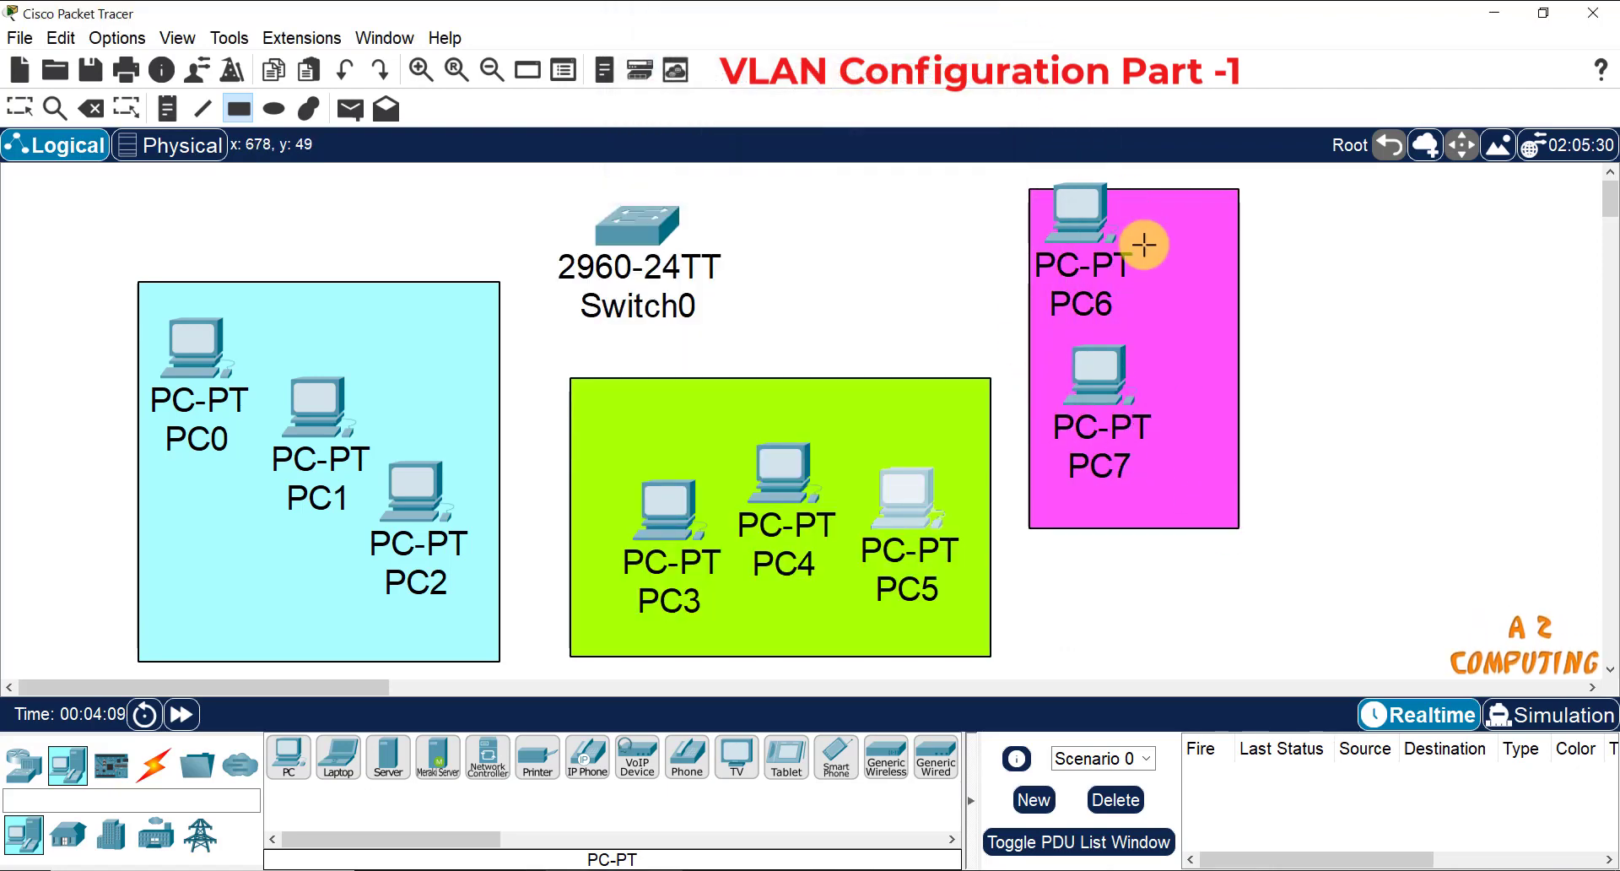
Step: Shift the magenta rectangle slightly up and left to frame PC6 and PC7, and nudge the switch slightly right
{"action": "left_click", "coordinate": [16, 112]}
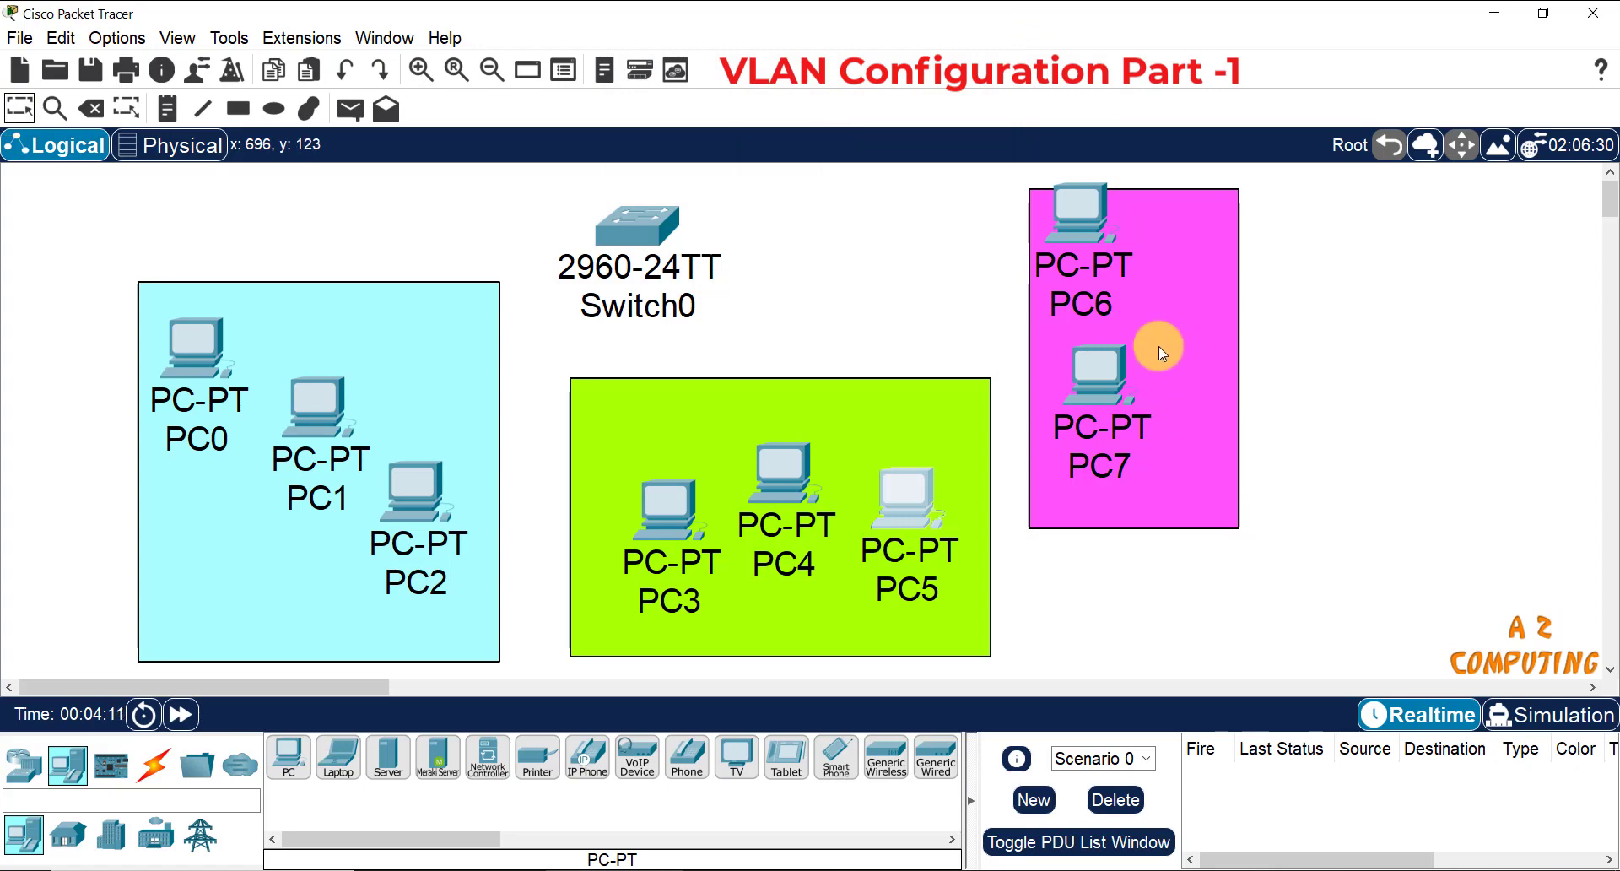
{"action": "left_click_drag", "start_coordinate": [1158, 346], "coordinate": [1147, 330]}
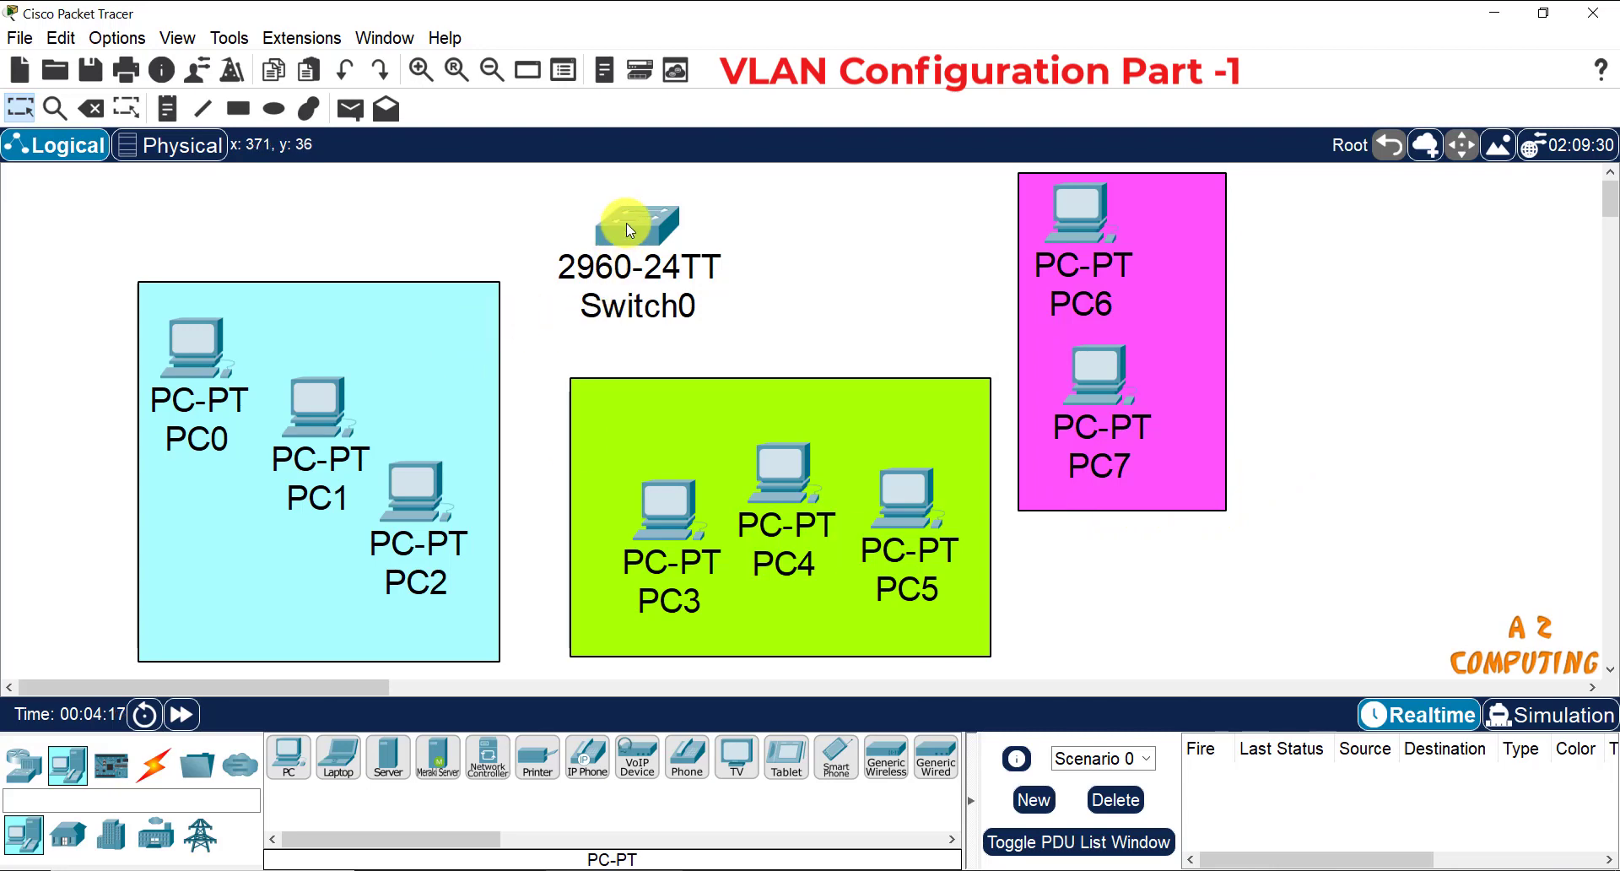
{"action": "left_click_drag", "start_coordinate": [626, 223], "coordinate": [642, 219]}
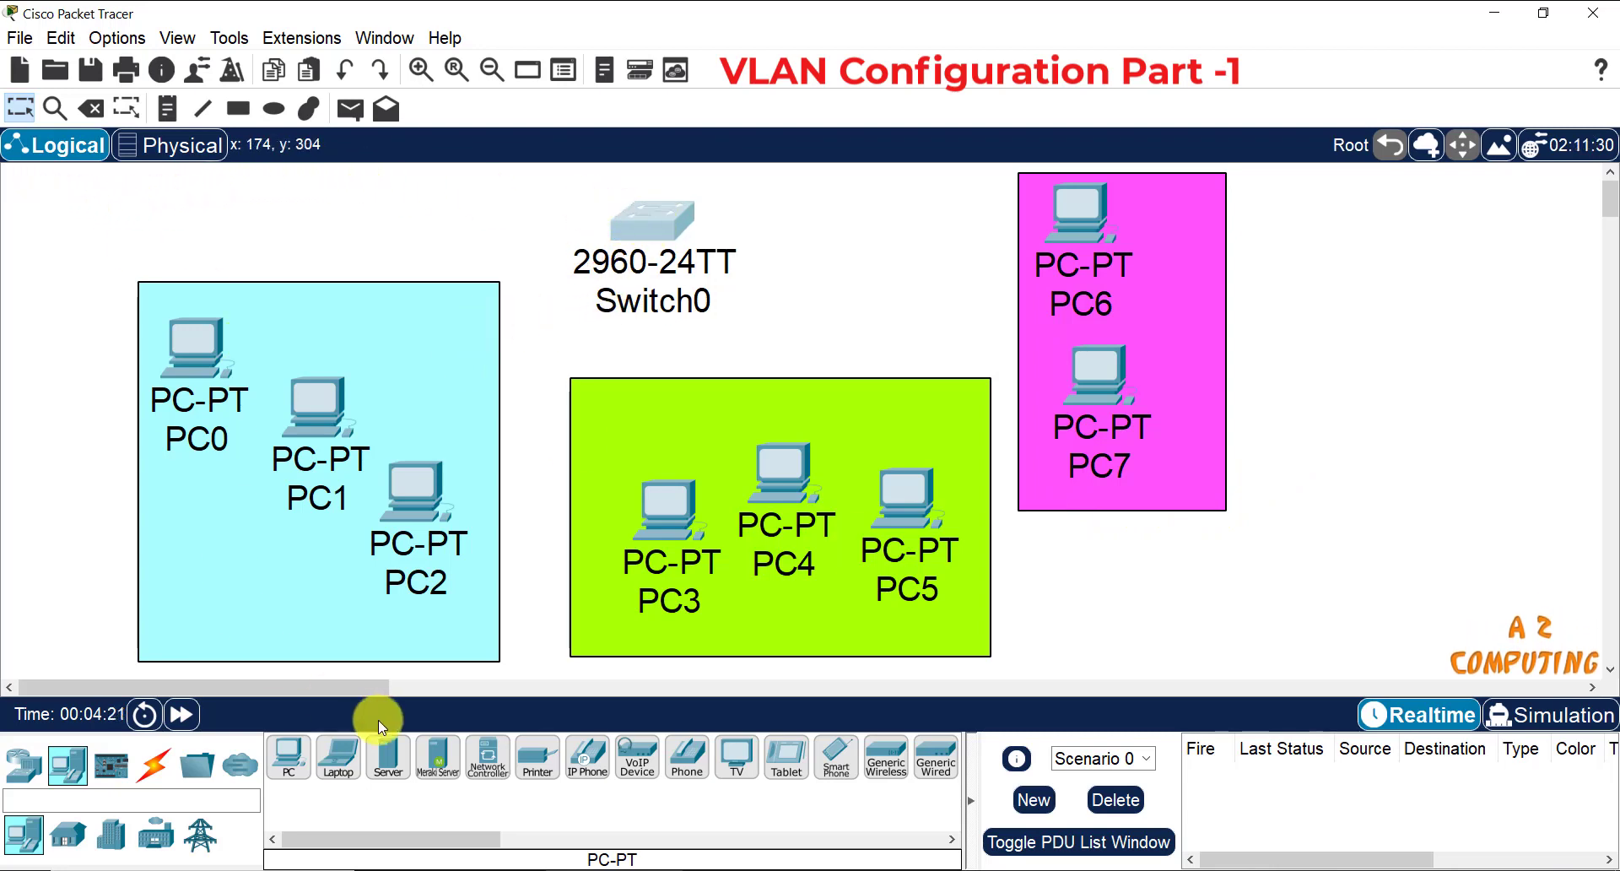
Step: Connect PC0's FastEthernet0 to Switch0's FastEthernet0/1 with a copper straight-through cable
{"action": "left_click", "coordinate": [153, 775]}
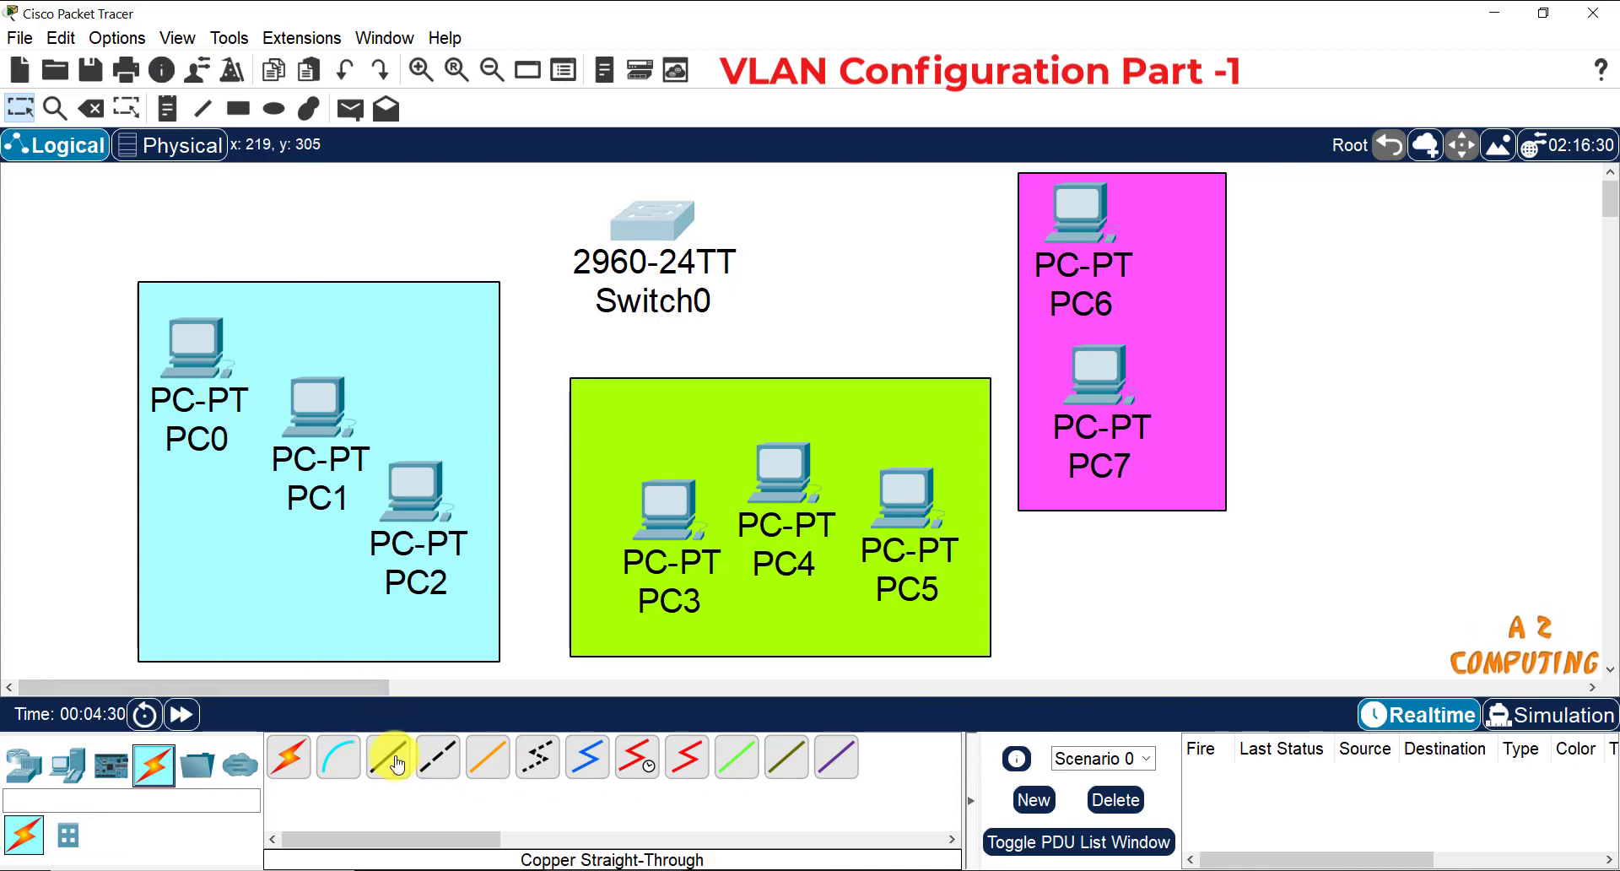
{"action": "left_click", "coordinate": [201, 343]}
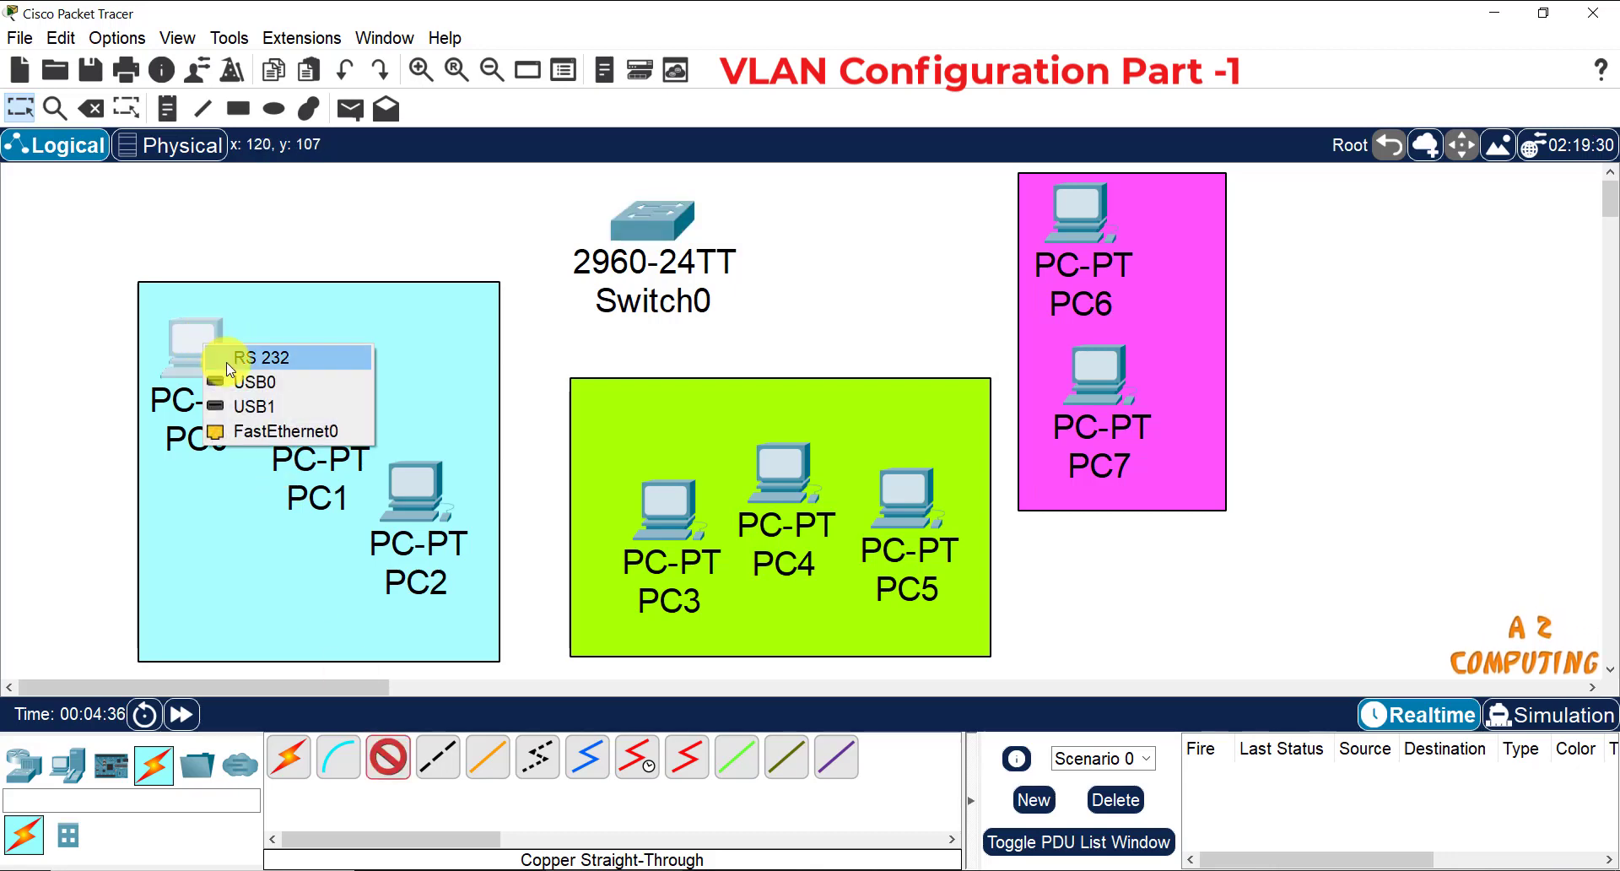
{"action": "left_click", "coordinate": [250, 432]}
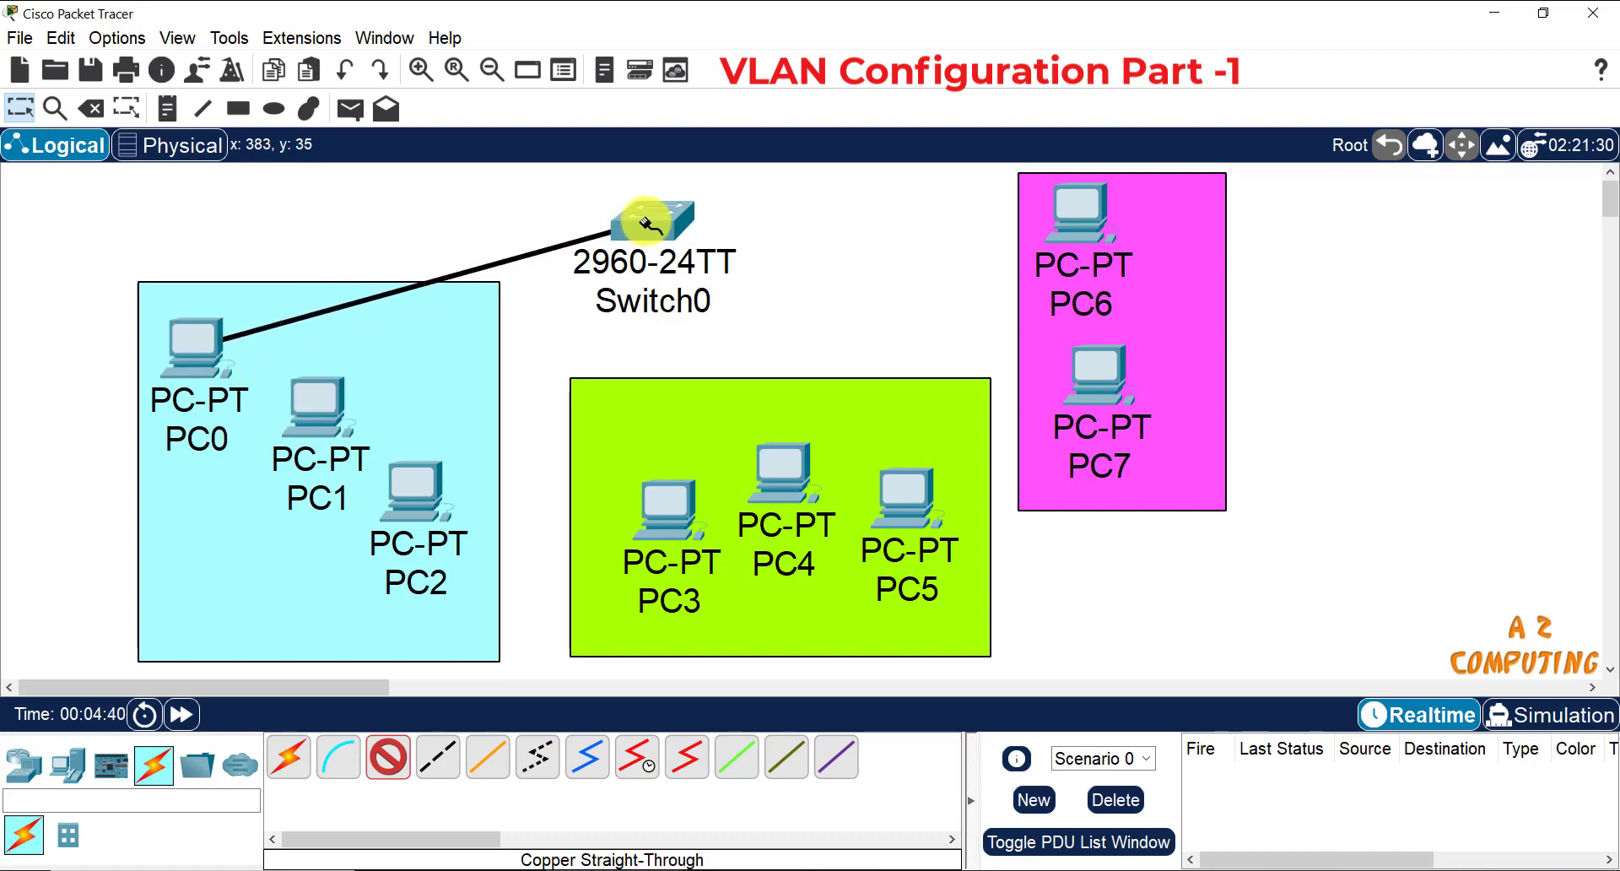
{"action": "left_click", "coordinate": [648, 223]}
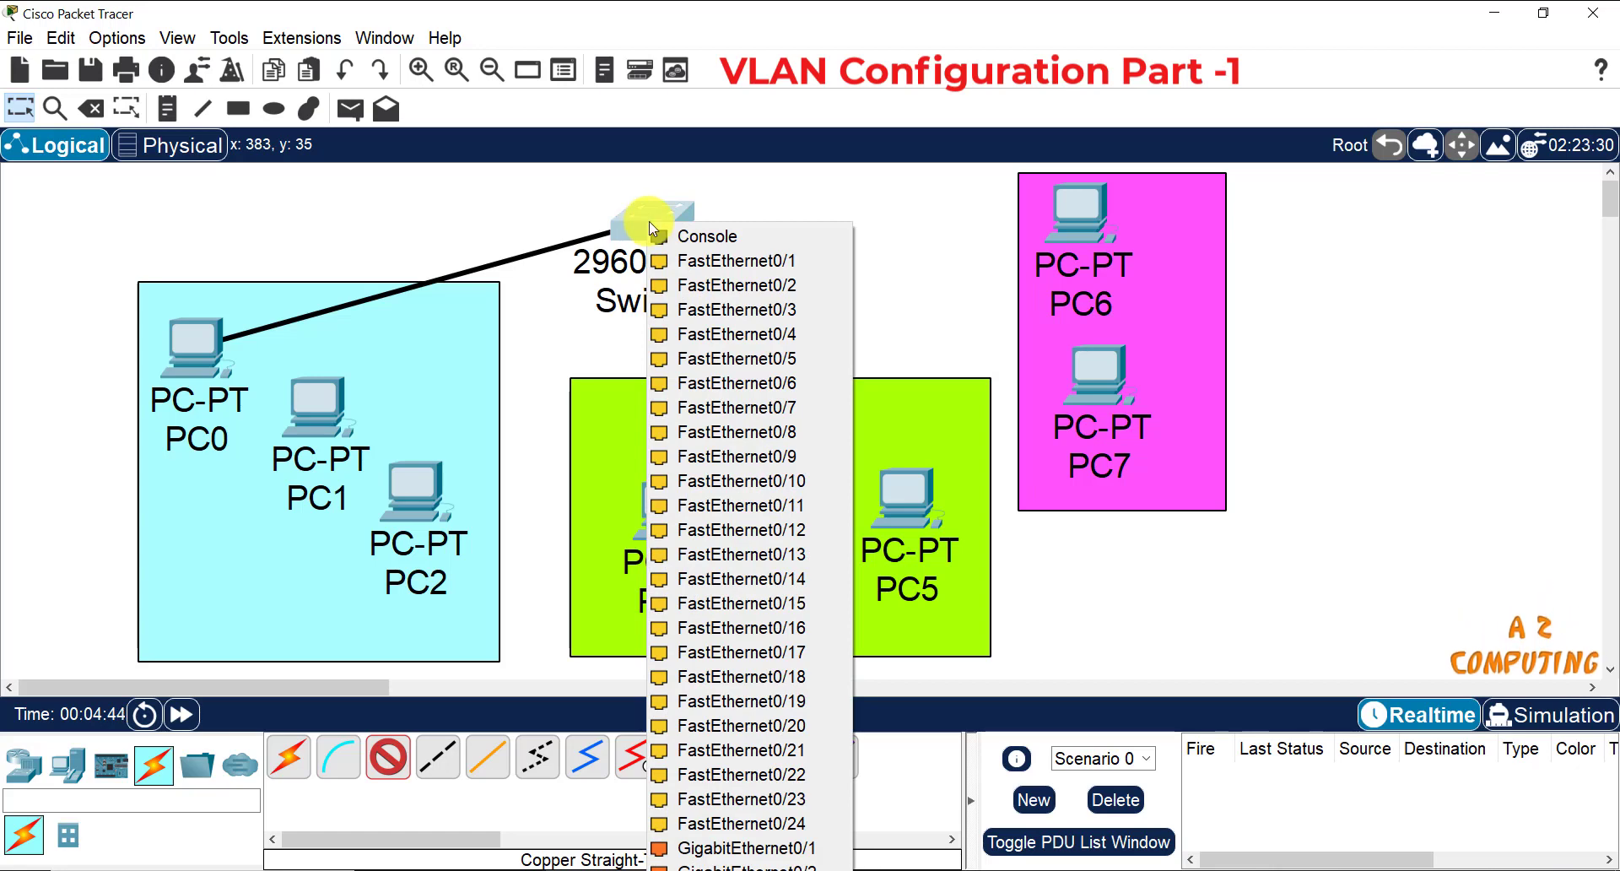
{"action": "left_click", "coordinate": [711, 265]}
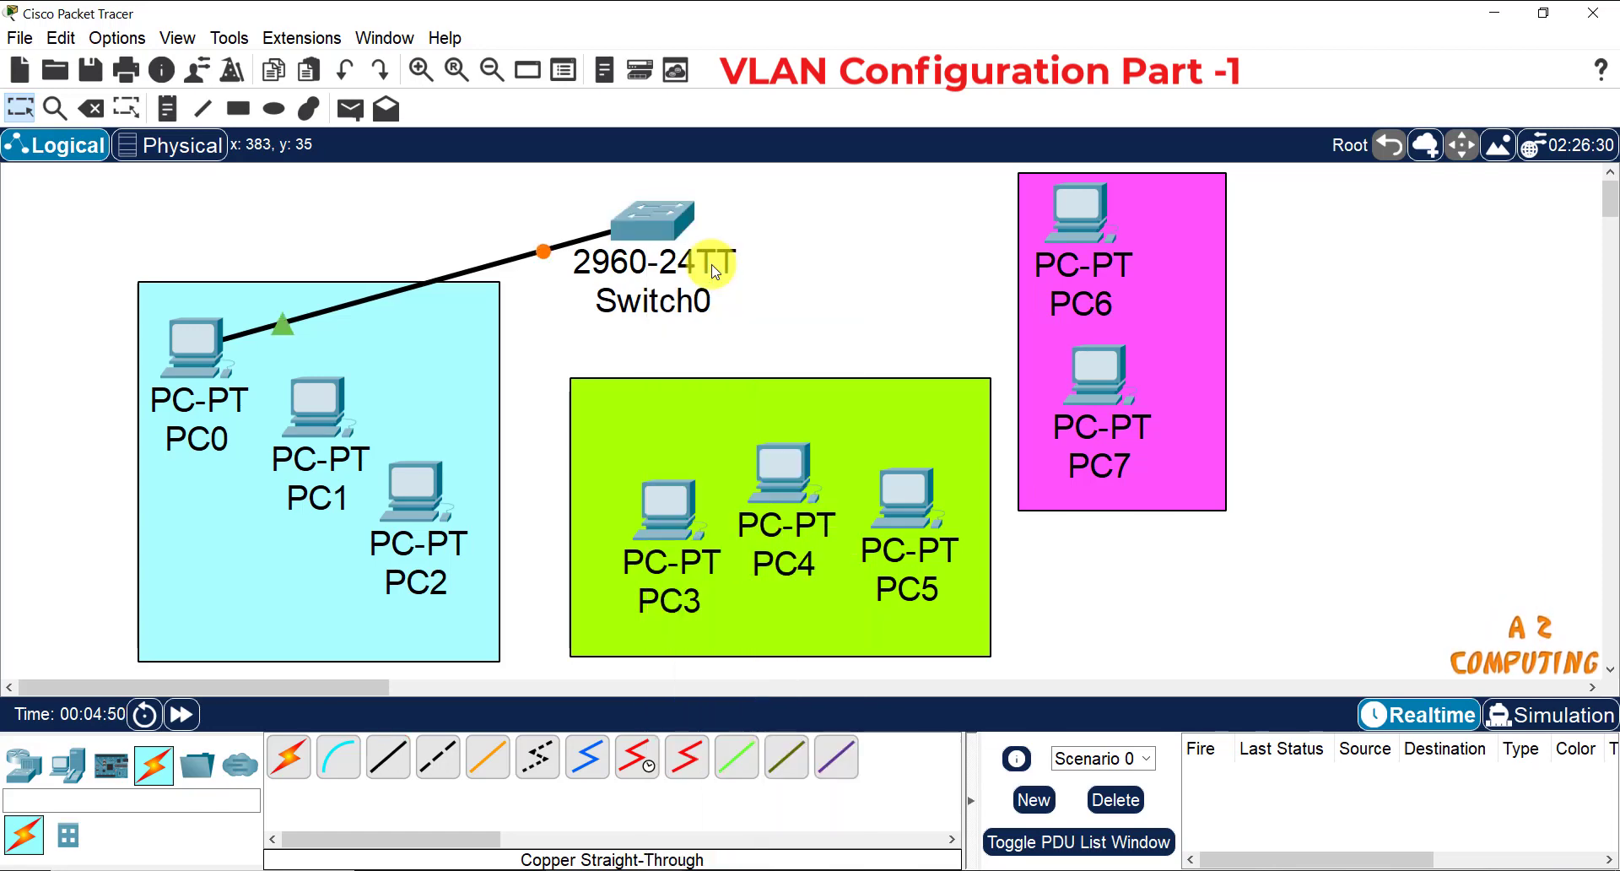
Step: Connect PC1's FastEthernet0 to Switch0's FastEthernet0/2 with a copper straight-through cable
{"action": "left_click", "coordinate": [388, 757]}
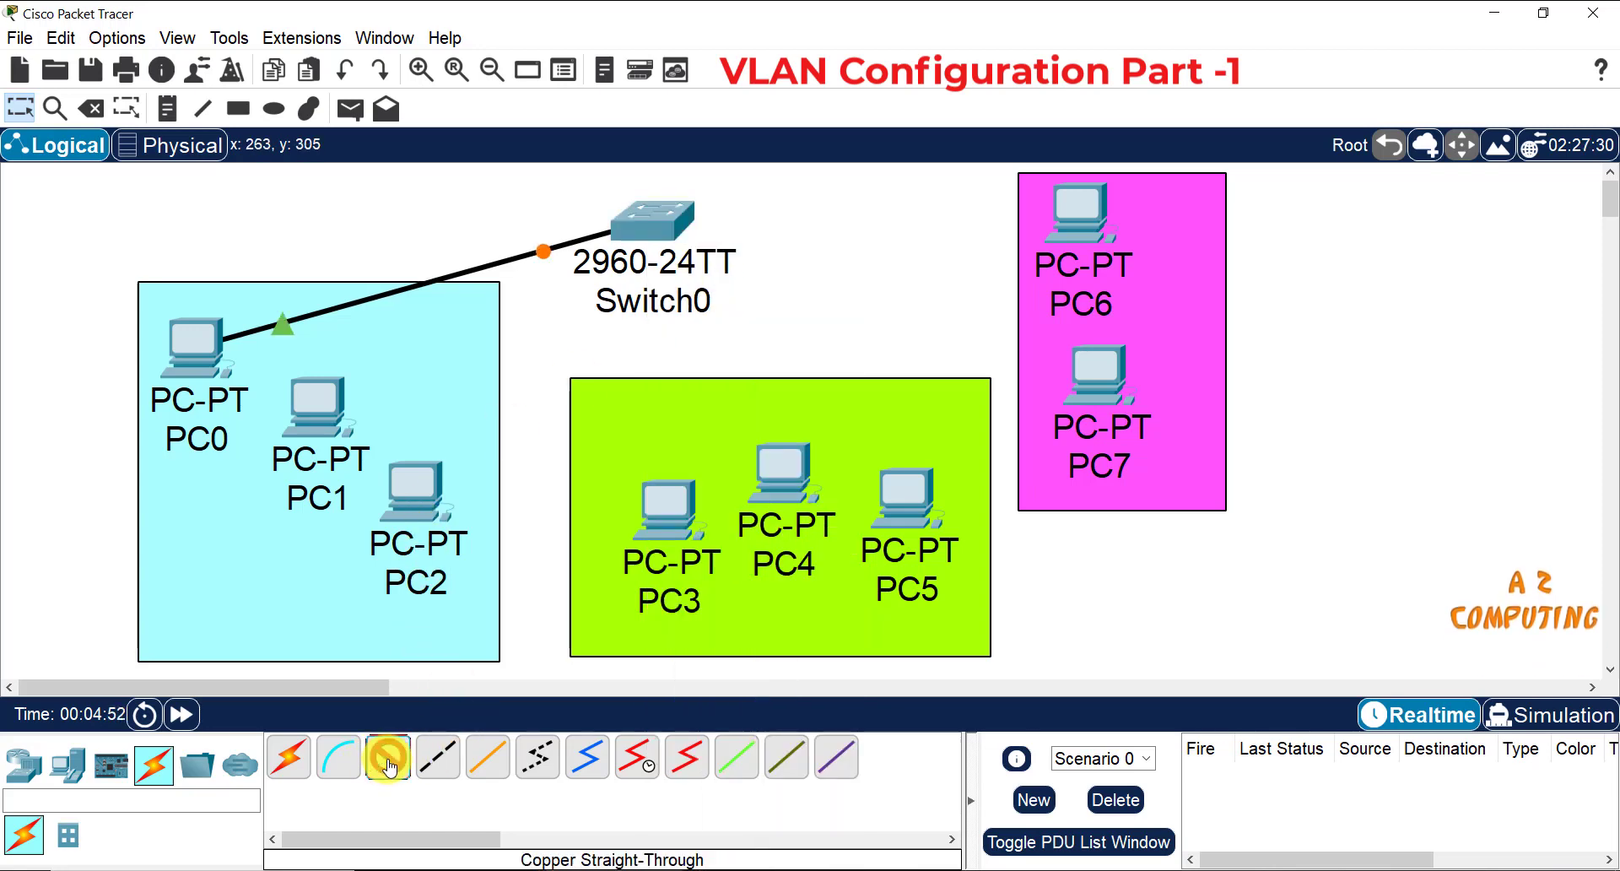
{"action": "left_click", "coordinate": [328, 408]}
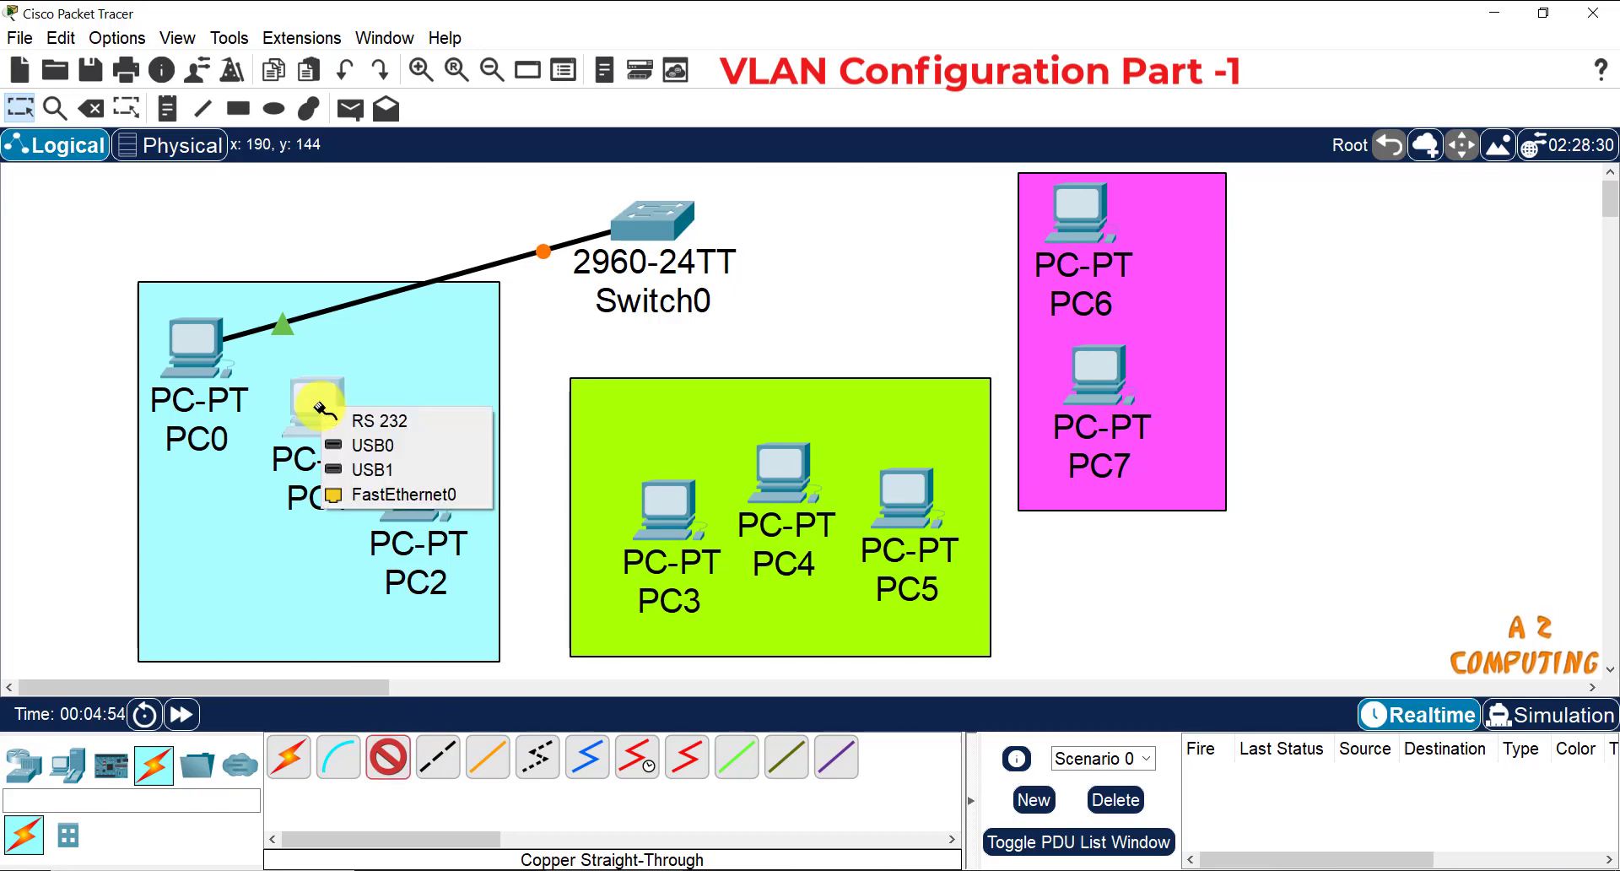
{"action": "left_click", "coordinate": [366, 494]}
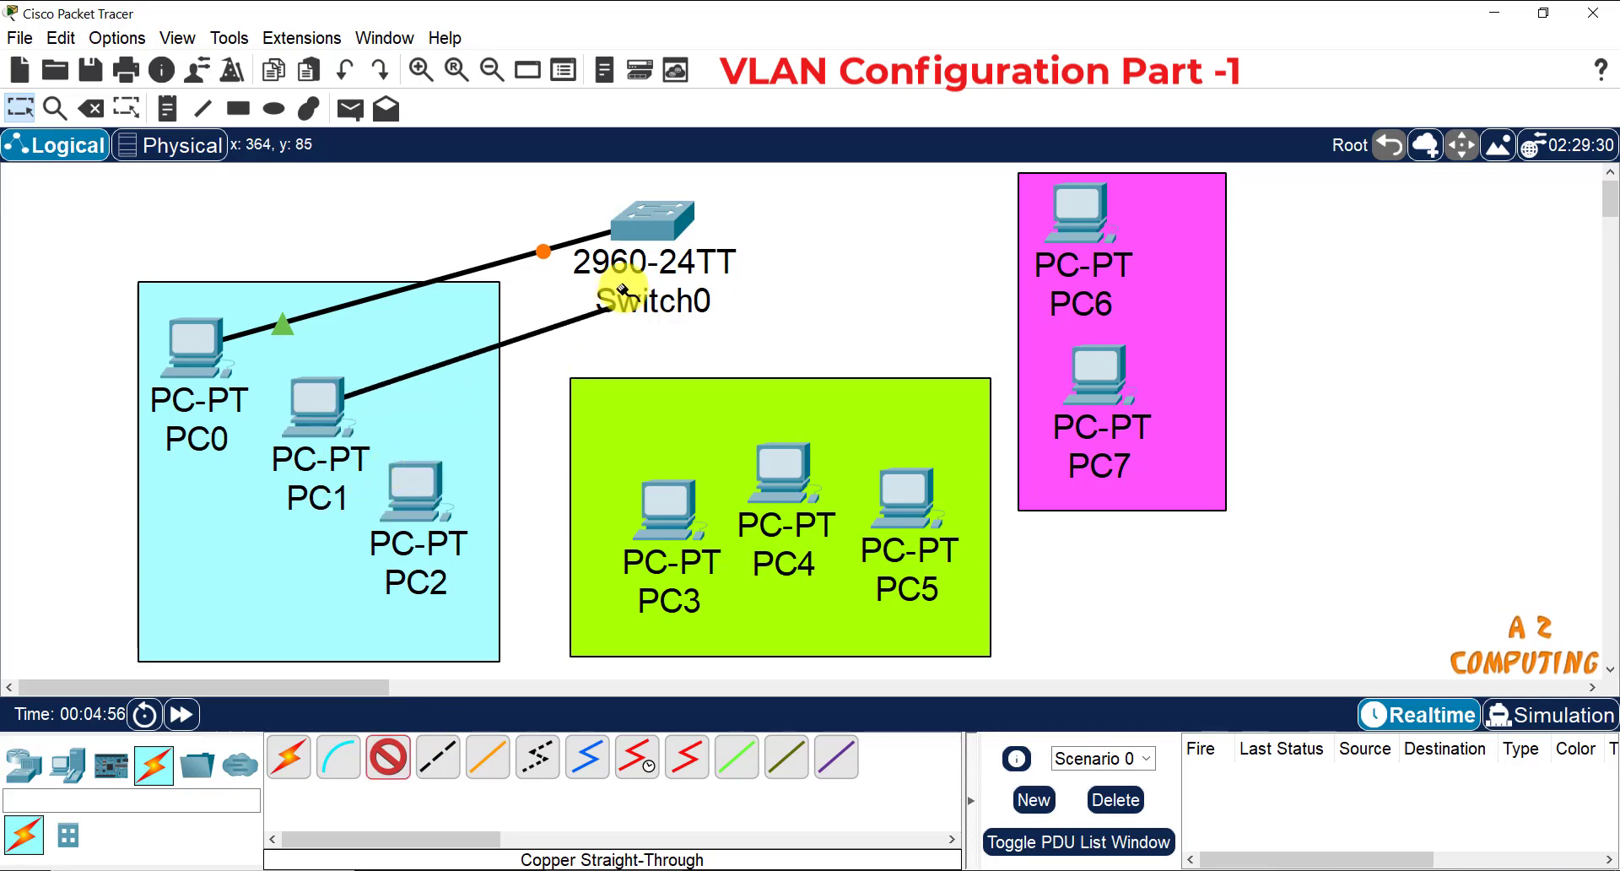
{"action": "left_click", "coordinate": [640, 228]}
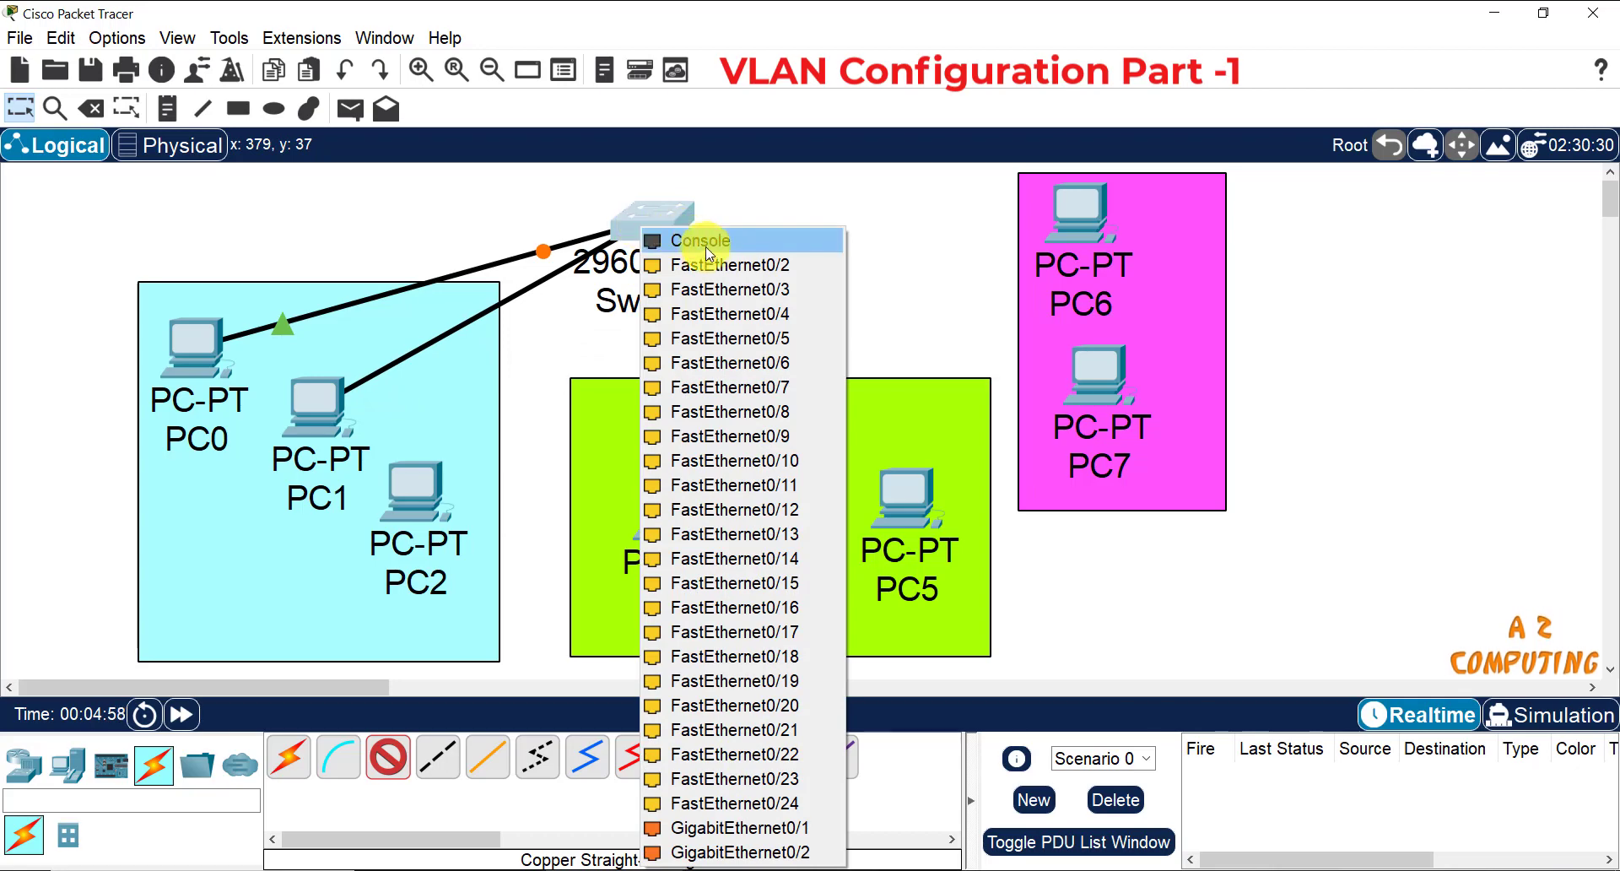
{"action": "left_click", "coordinate": [750, 265]}
Step: Connect PC2's FastEthernet0 to Switch0's FastEthernet0/3 with a copper straight-through cable
{"action": "left_click", "coordinate": [390, 763]}
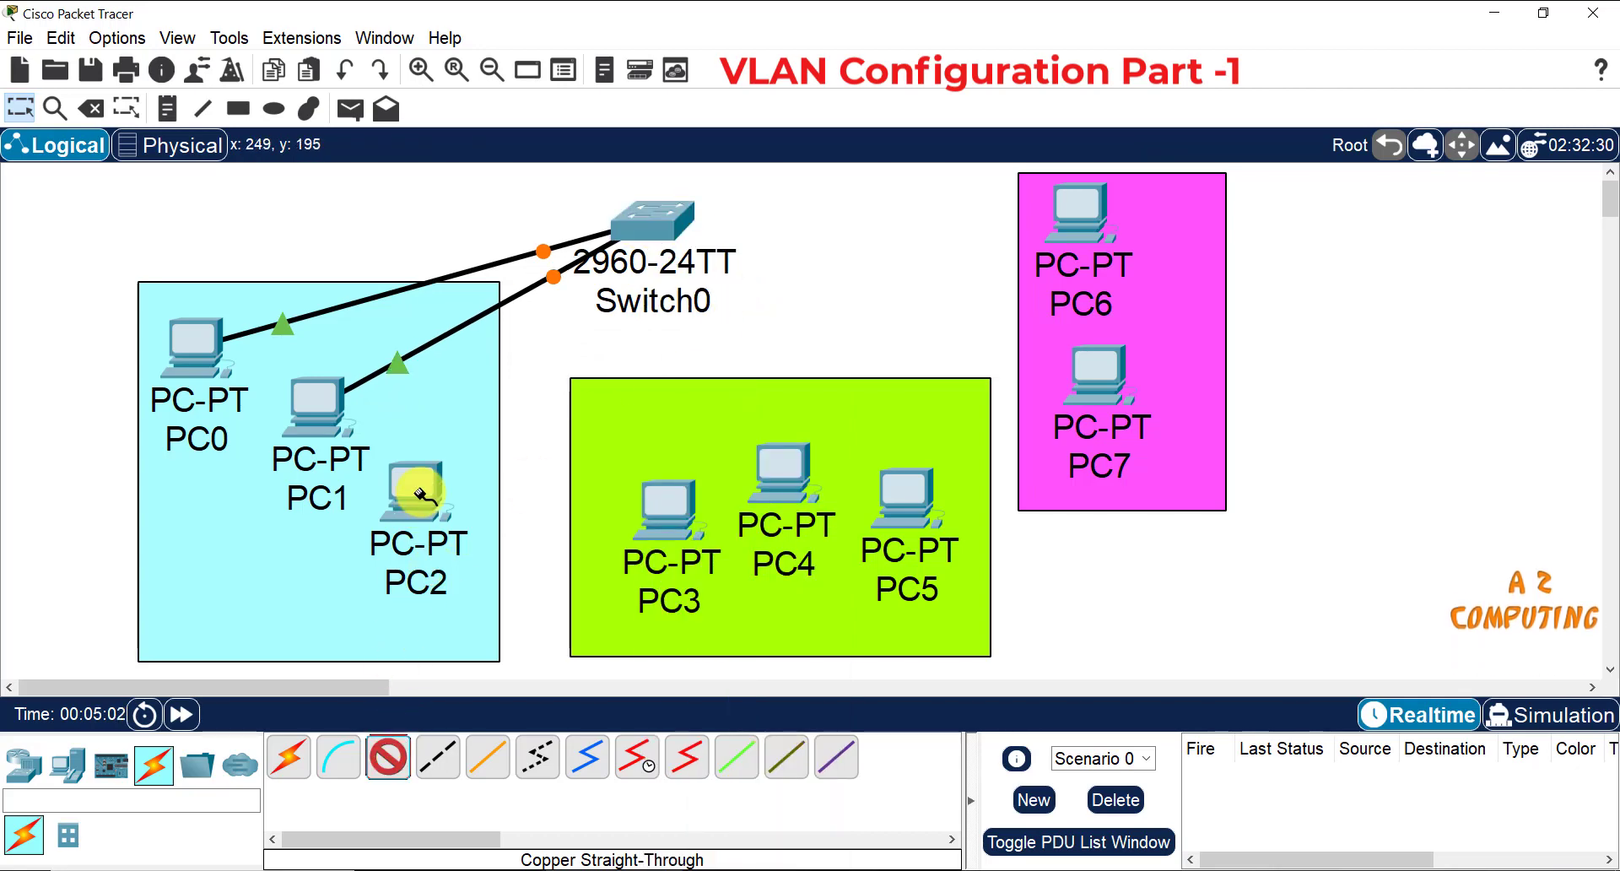
{"action": "left_click", "coordinate": [416, 485]}
{"action": "left_click", "coordinate": [488, 581]}
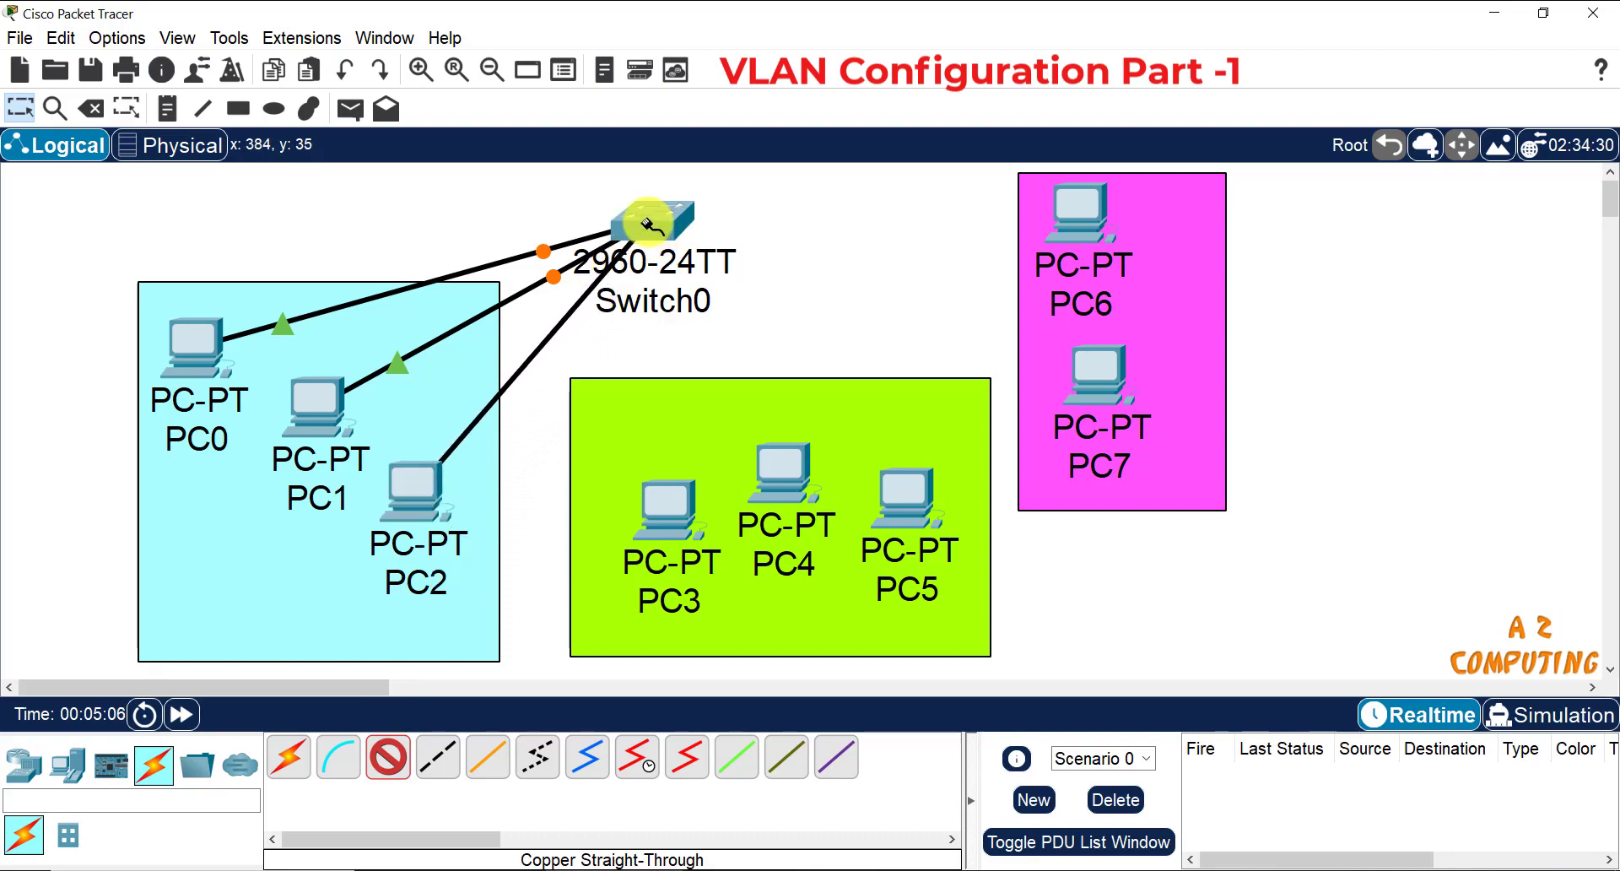
{"action": "left_click", "coordinate": [650, 225]}
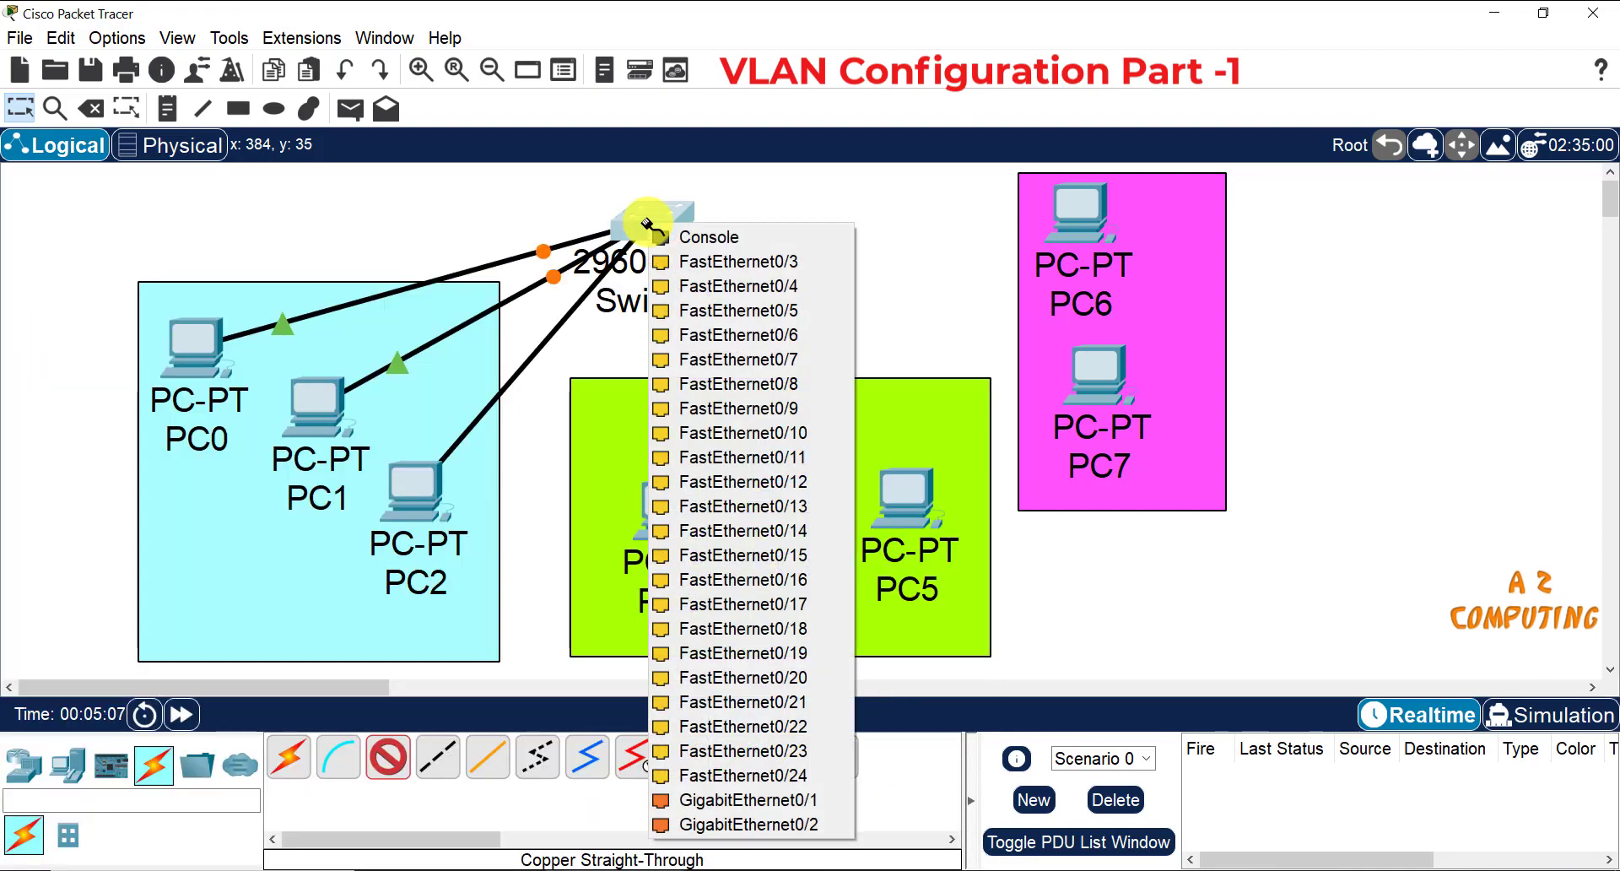
{"action": "left_click", "coordinate": [703, 265]}
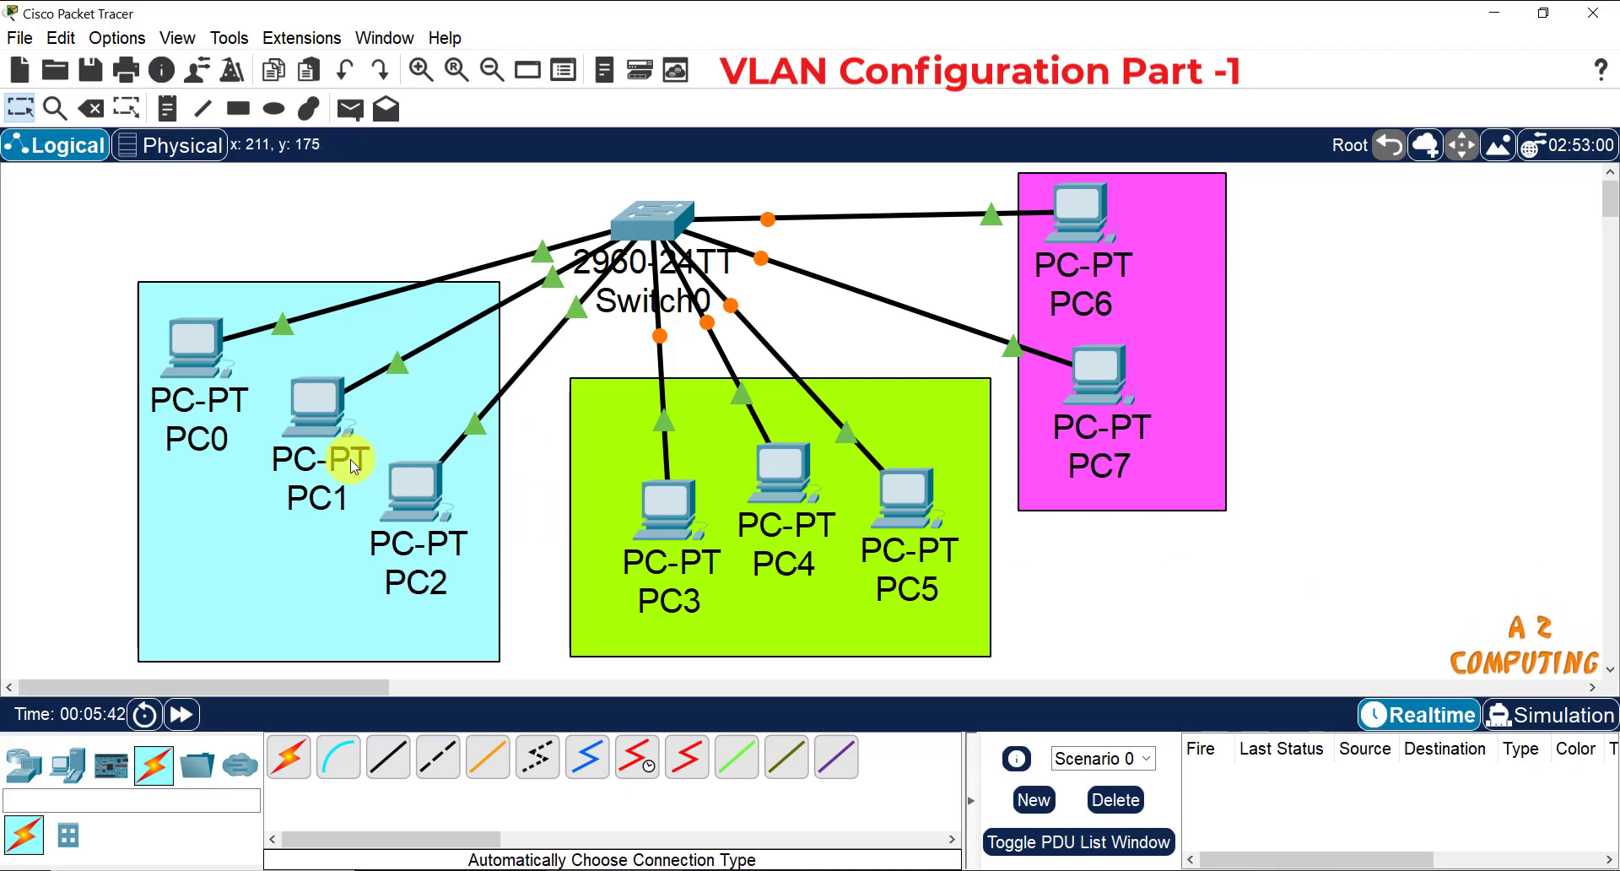
Step: Place text notes reading 10.10.10.1 beside PC0 and 10.10.10.2 below PC1
{"action": "mouse_move", "coordinate": [228, 453]}
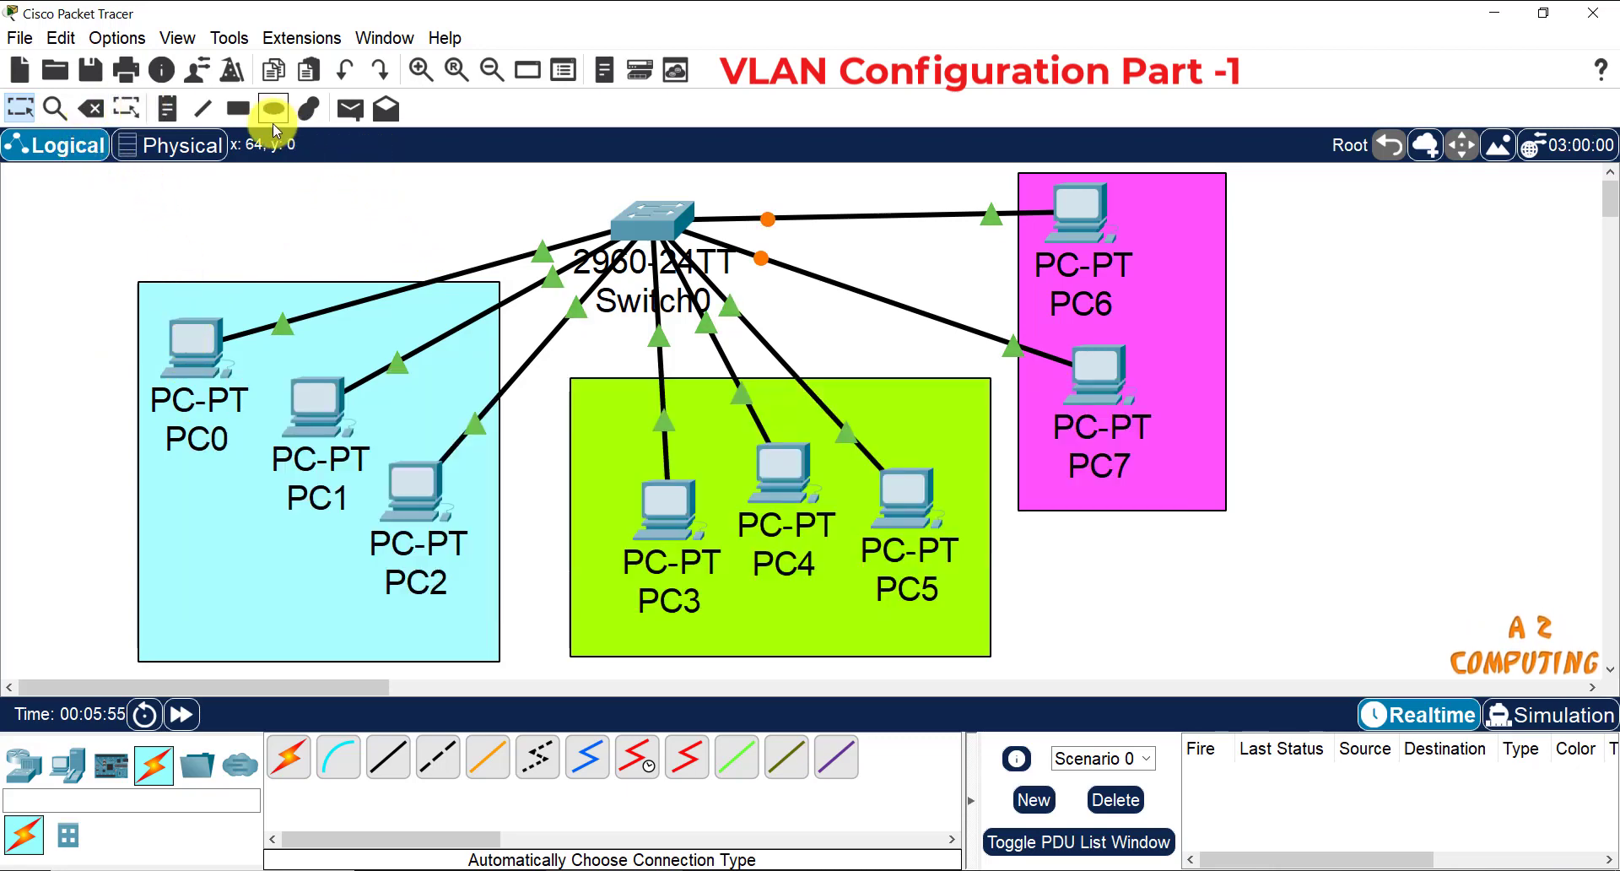
{"action": "left_click", "coordinate": [169, 114]}
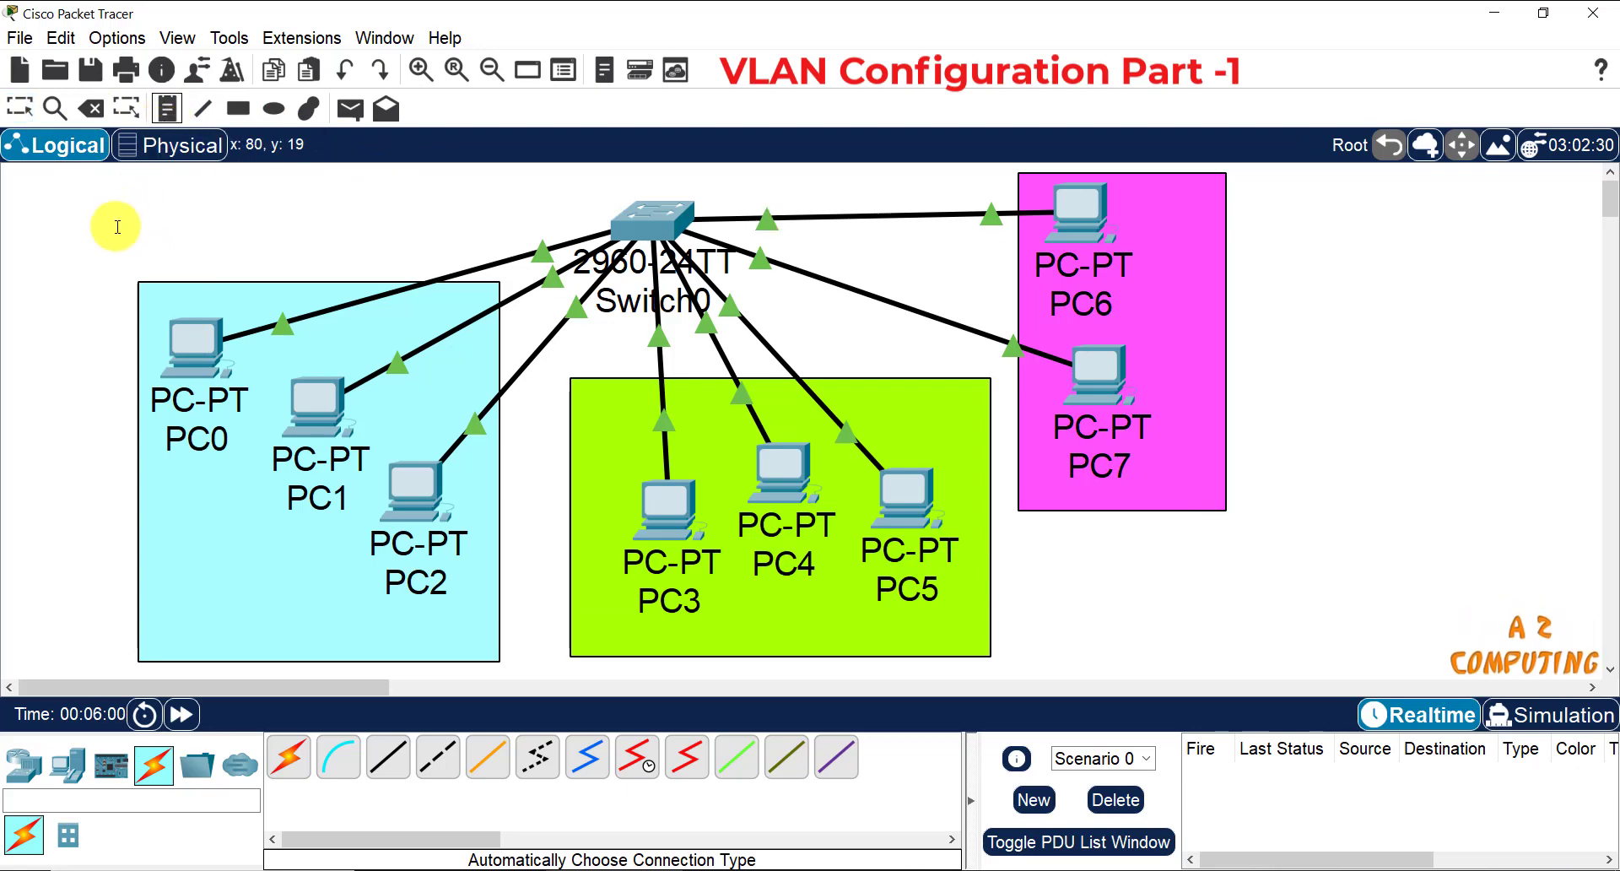
{"action": "left_click", "coordinate": [55, 337]}
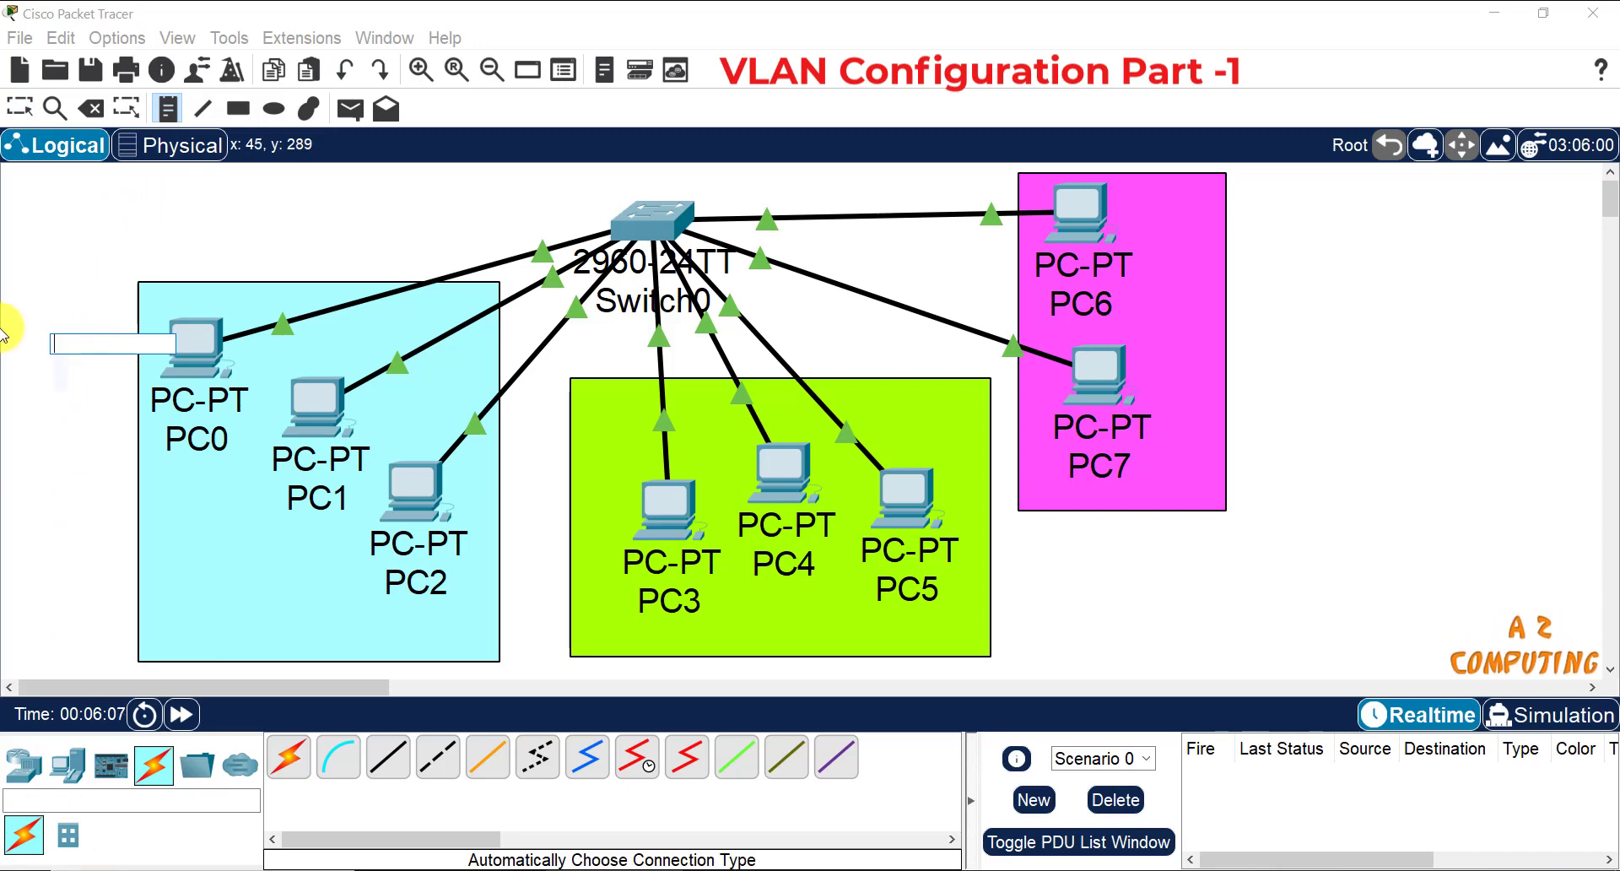
{"action": "type", "text": "10.10.10.1"}
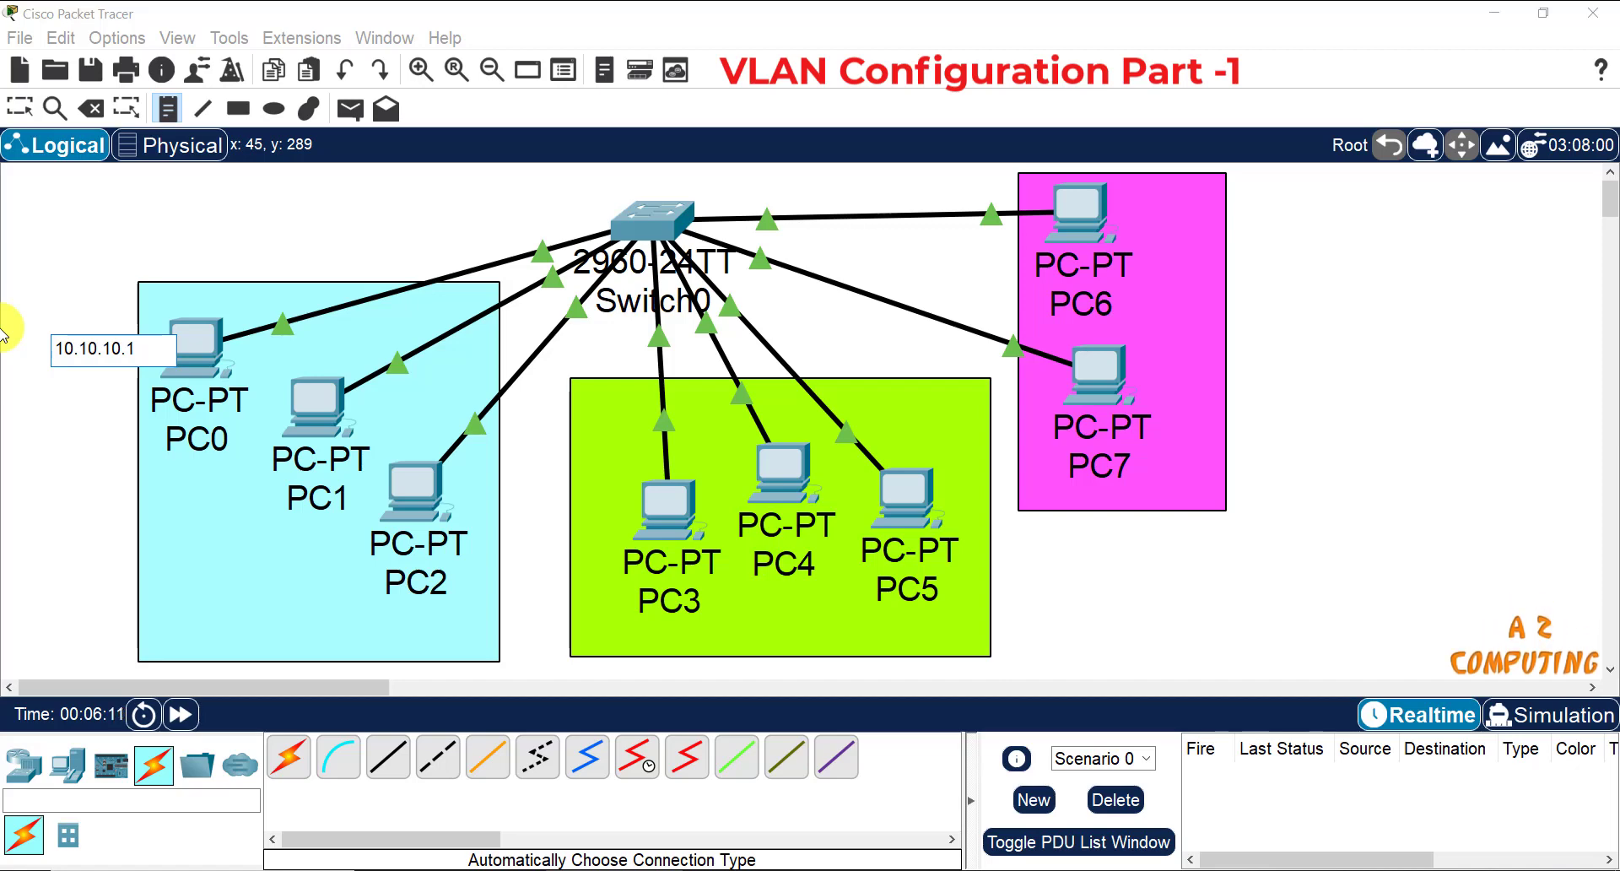
{"action": "left_click", "coordinate": [223, 507]}
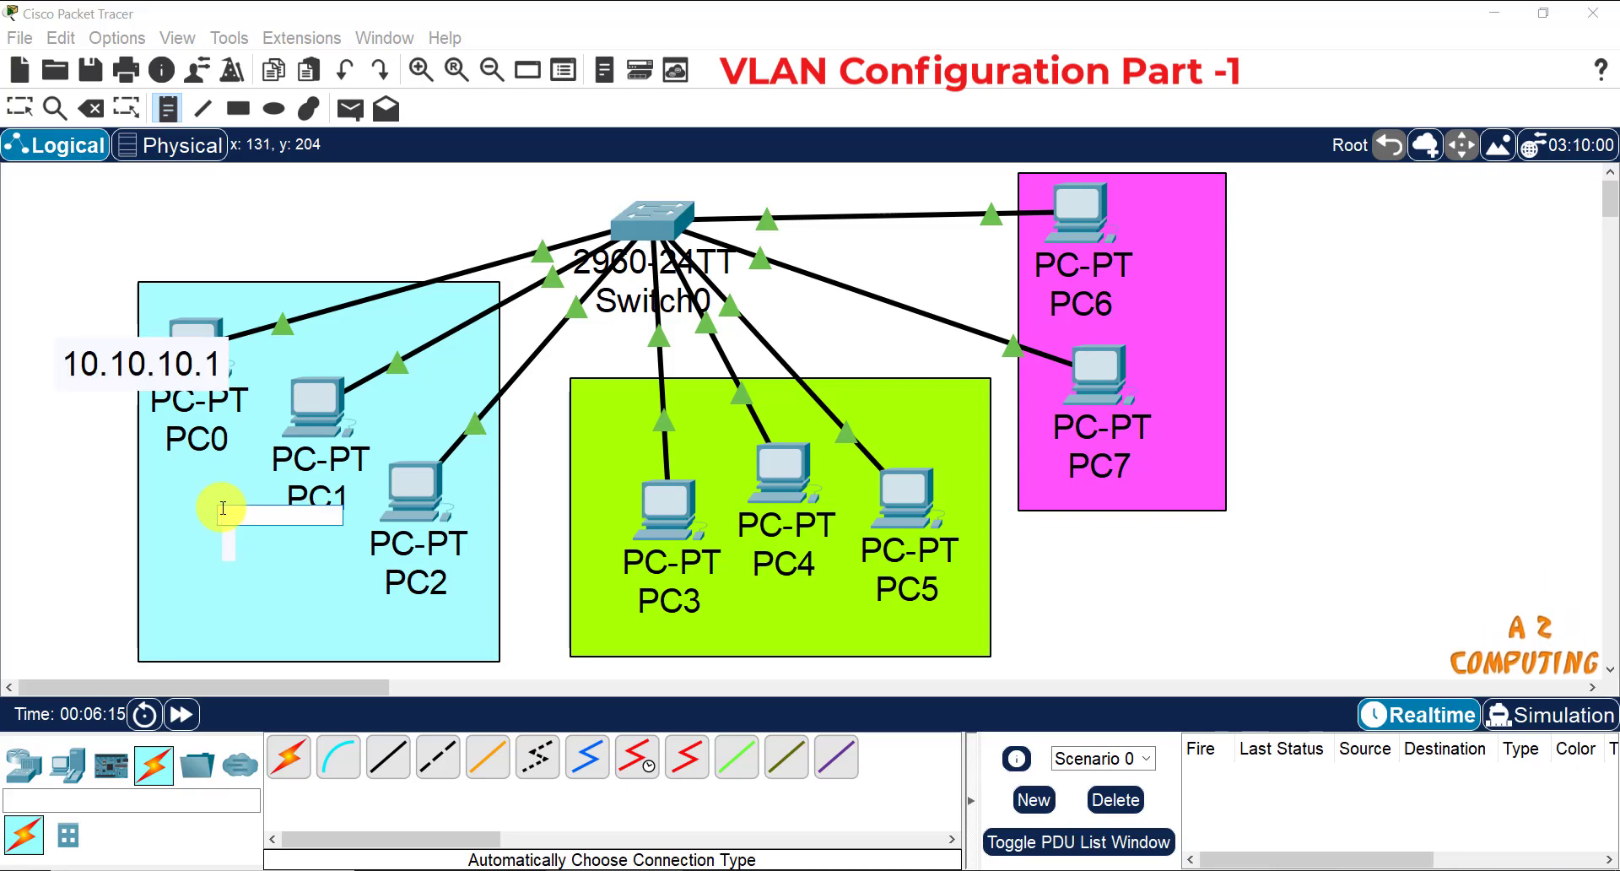
{"action": "type", "text": "10.10.10.2"}
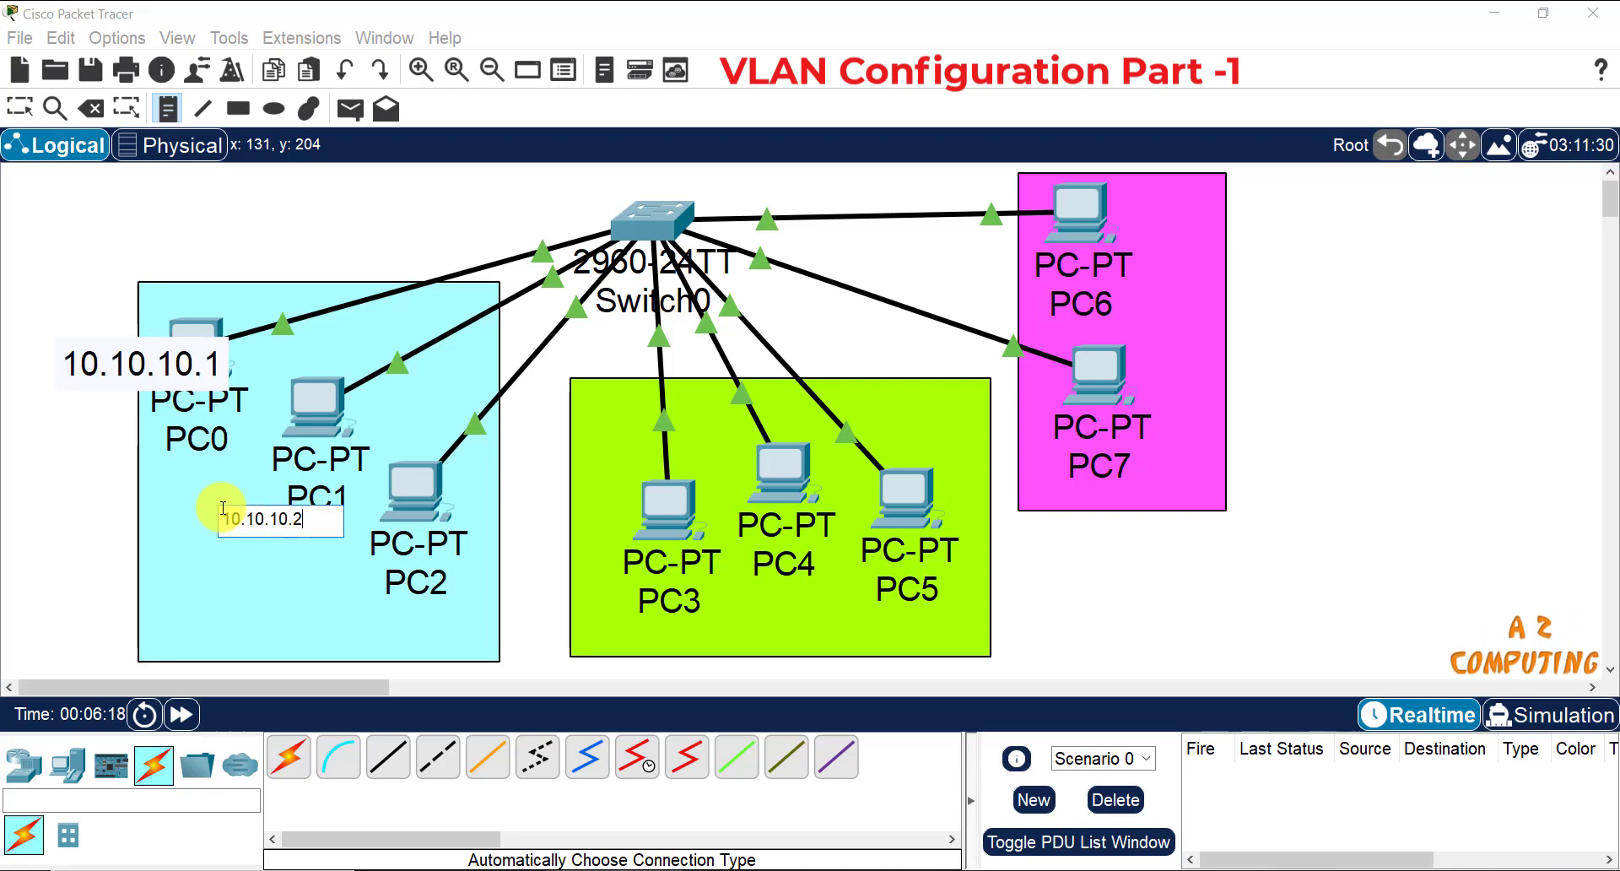
Step: Place notes 10.10.10.3 below PC2 and 10.10.10.4 below PC3, and shift the 10.10.10.2 note up and left under PC1
{"action": "left_click", "coordinate": [391, 624]}
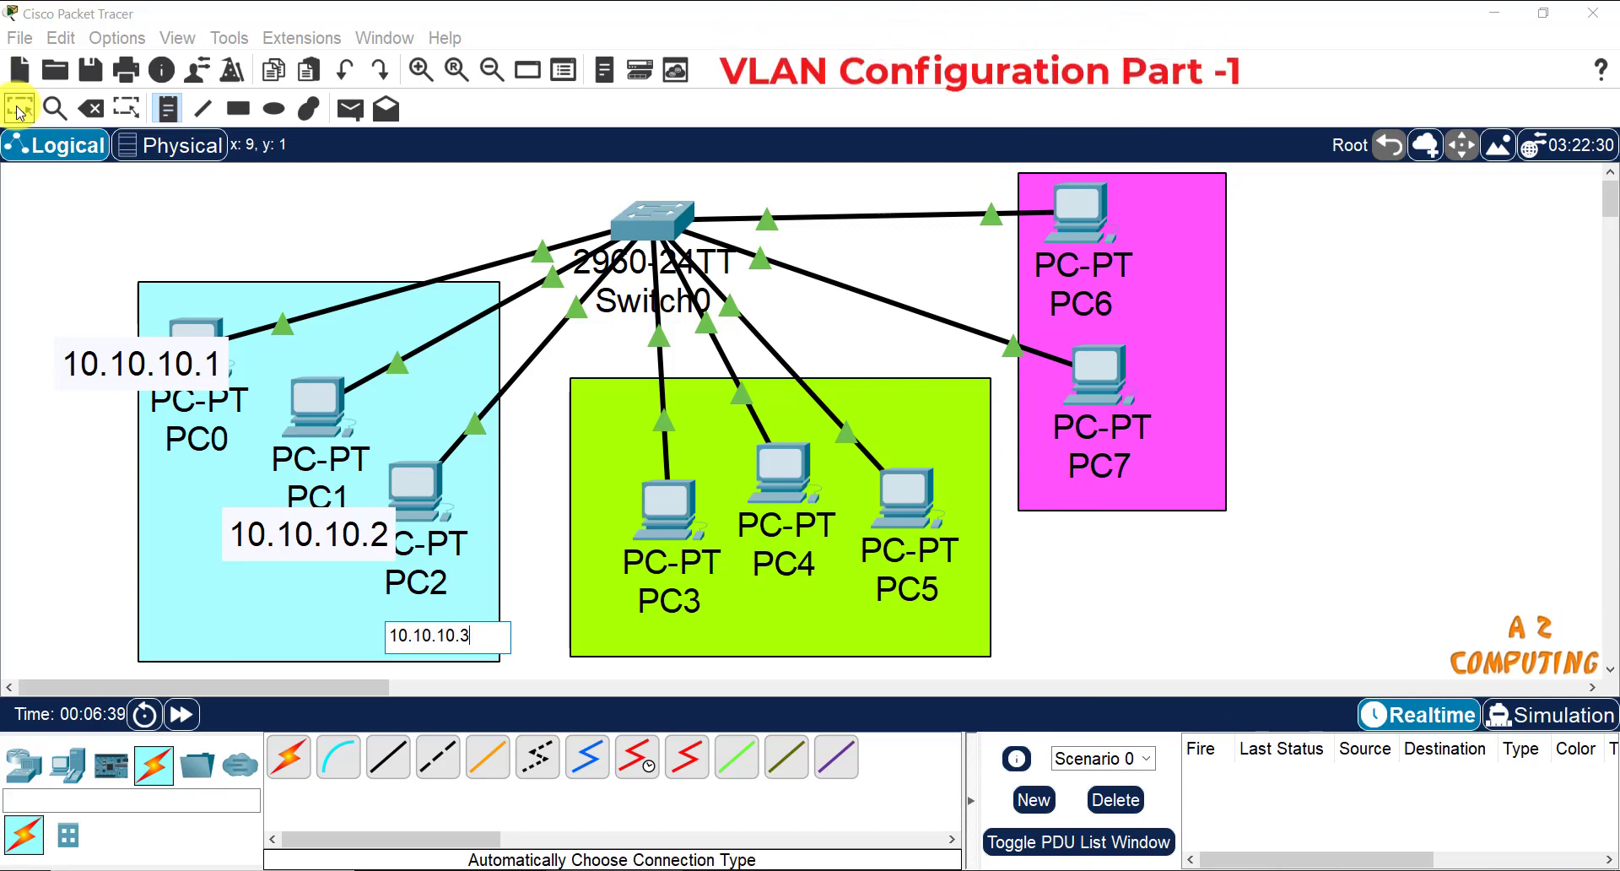
{"action": "left_click", "coordinate": [634, 641]}
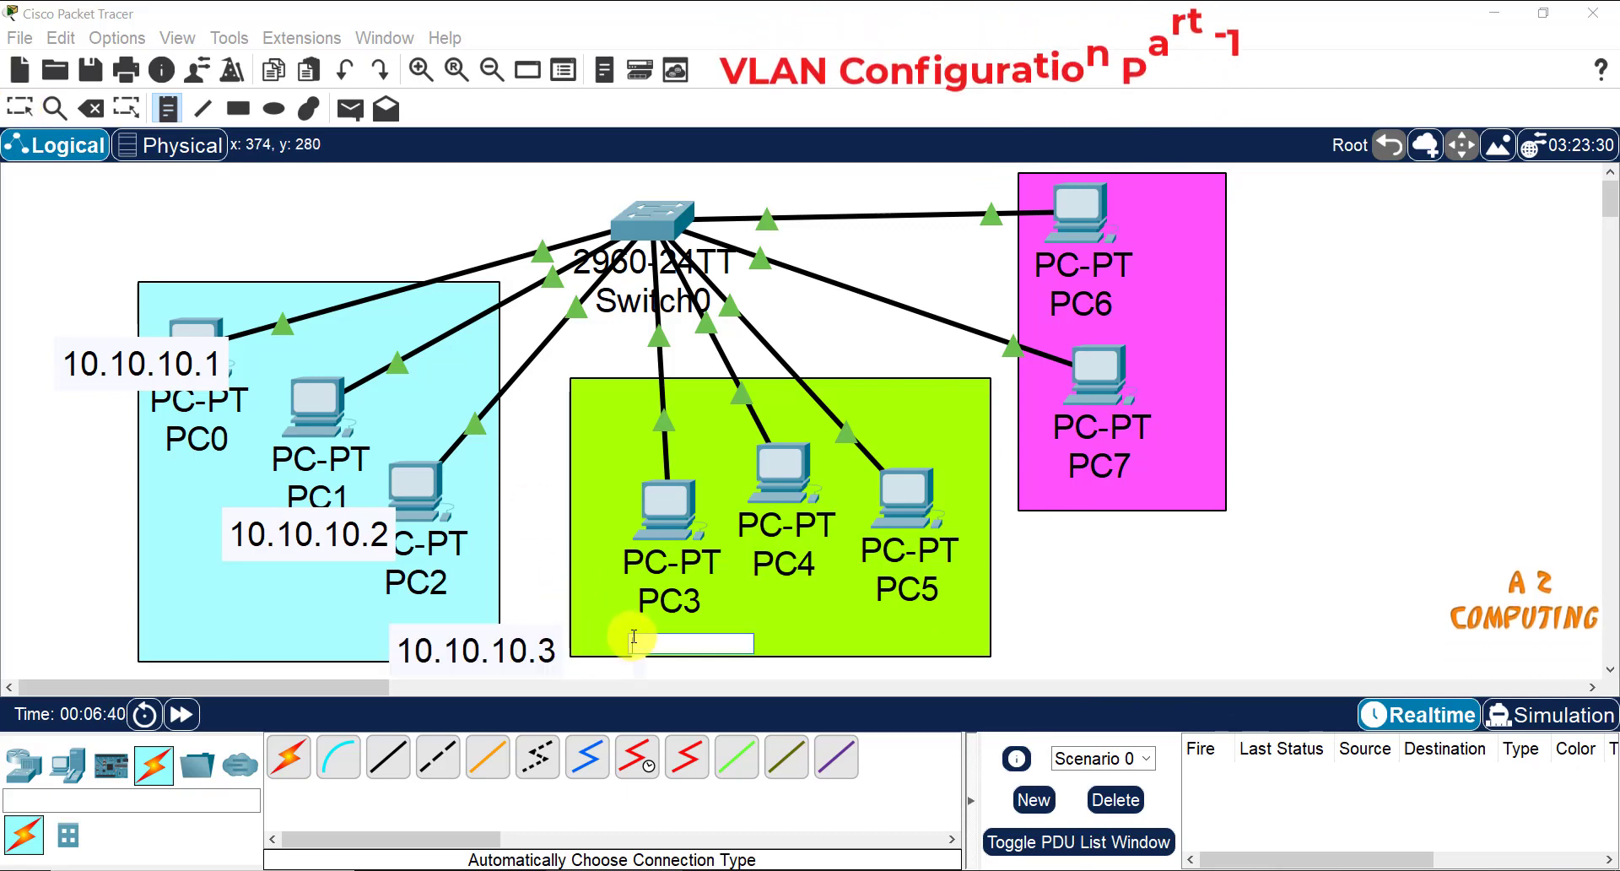
{"action": "type", "text": "10.10.10.4"}
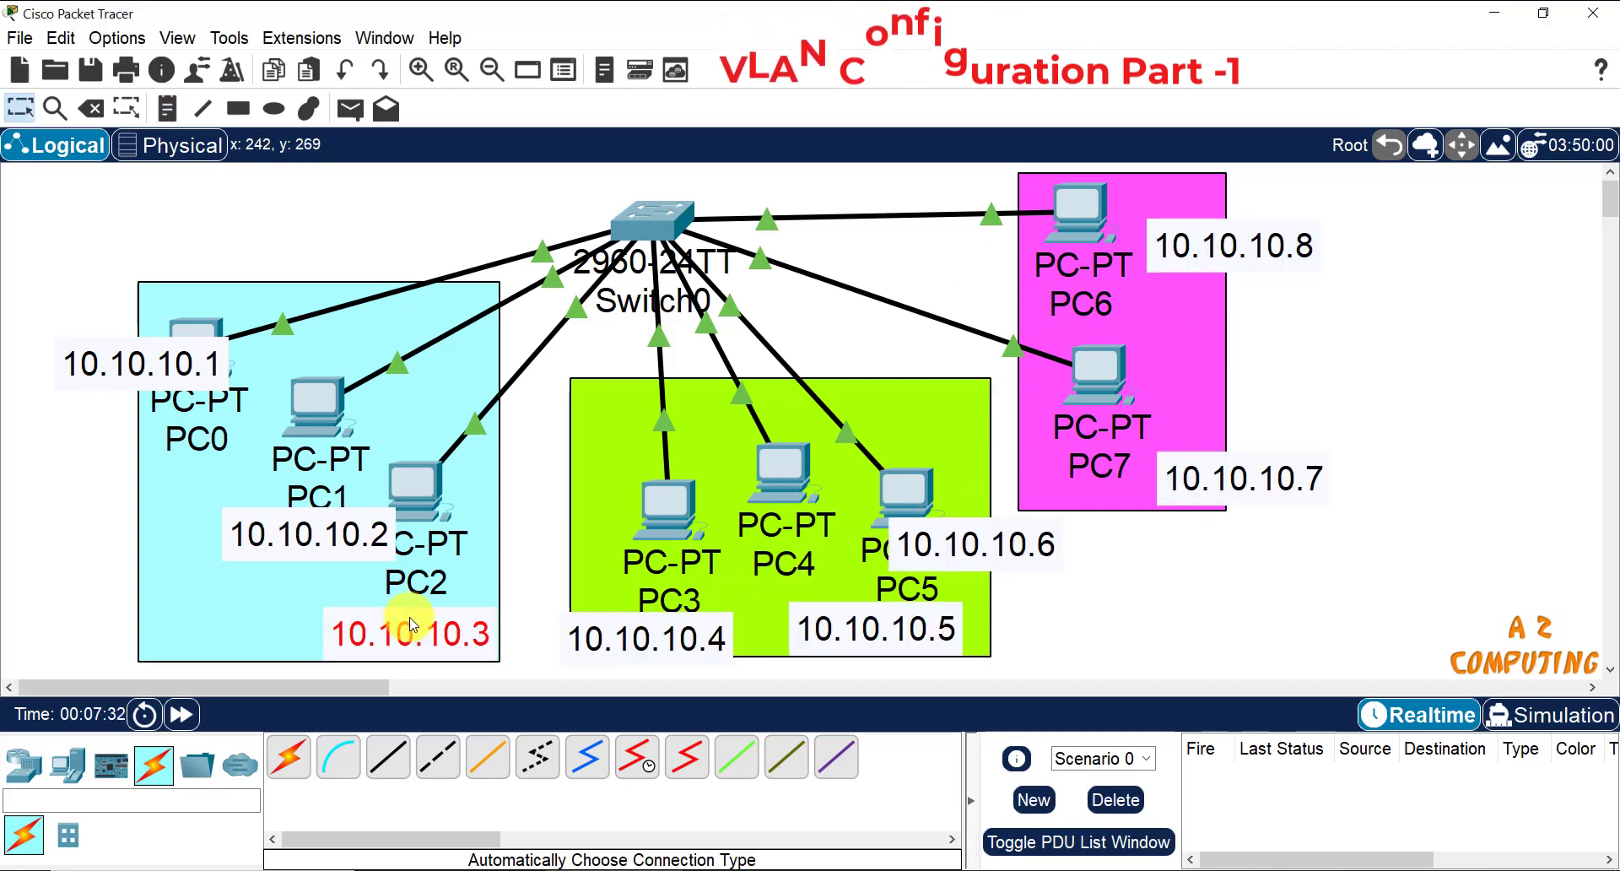
{"action": "left_click_drag", "start_coordinate": [314, 530], "coordinate": [281, 503]}
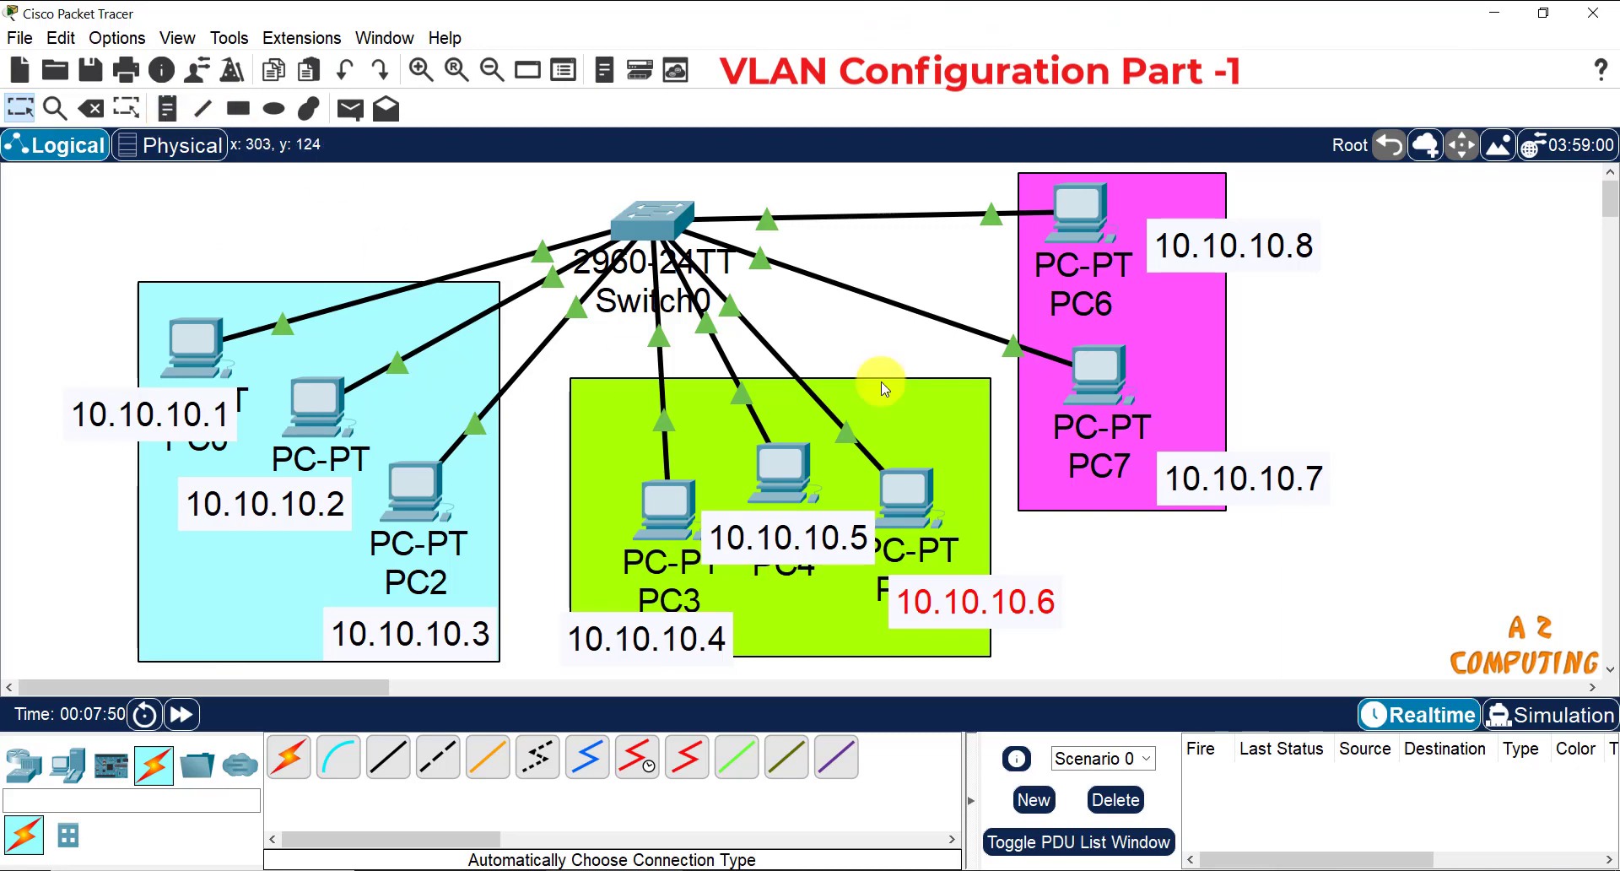
Step: Add a text note reading "IT department" above PC0 in the light blue group
{"action": "left_click", "coordinate": [166, 110]}
{"action": "left_click", "coordinate": [168, 280]}
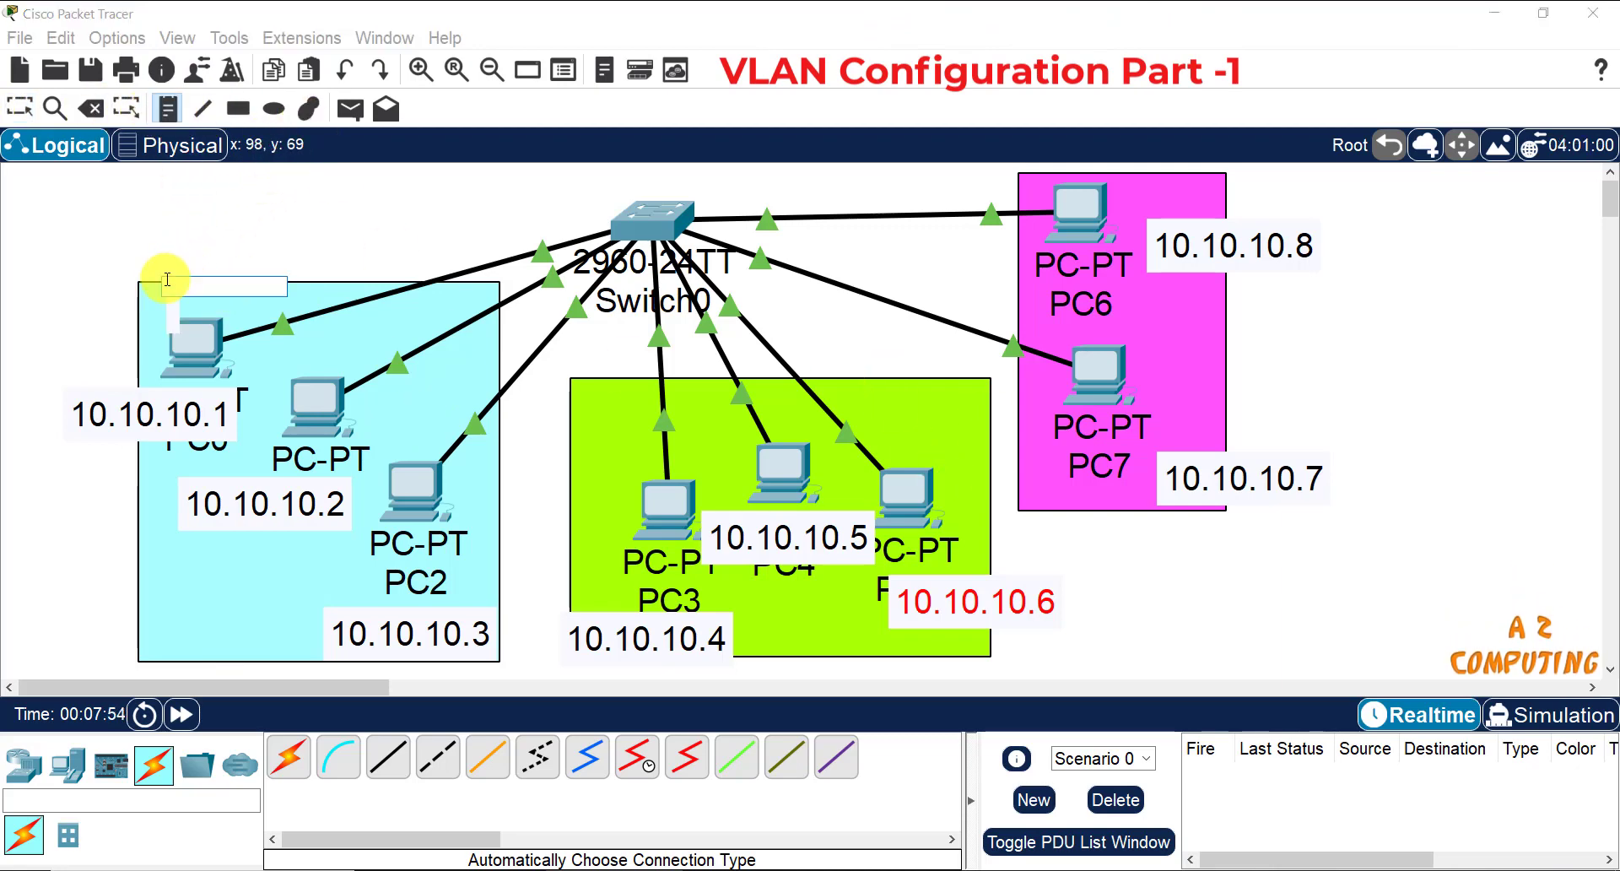
{"action": "type", "text": "IT"}
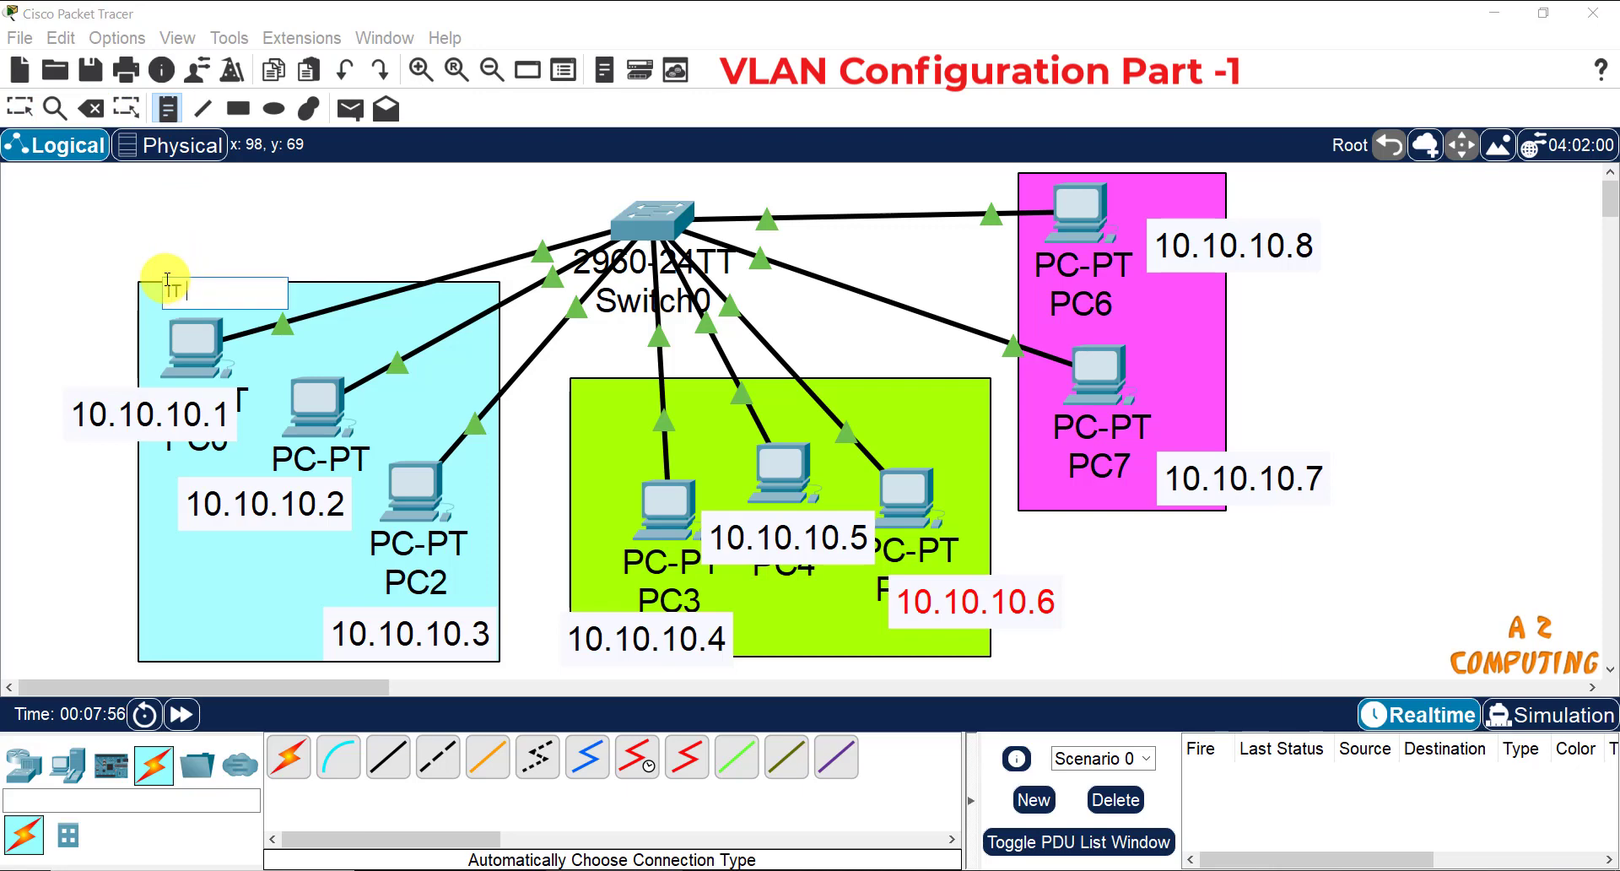
{"action": "type", "text": " de"}
{"action": "key", "text": "BackSpace"}
{"action": "type", "text": "d"}
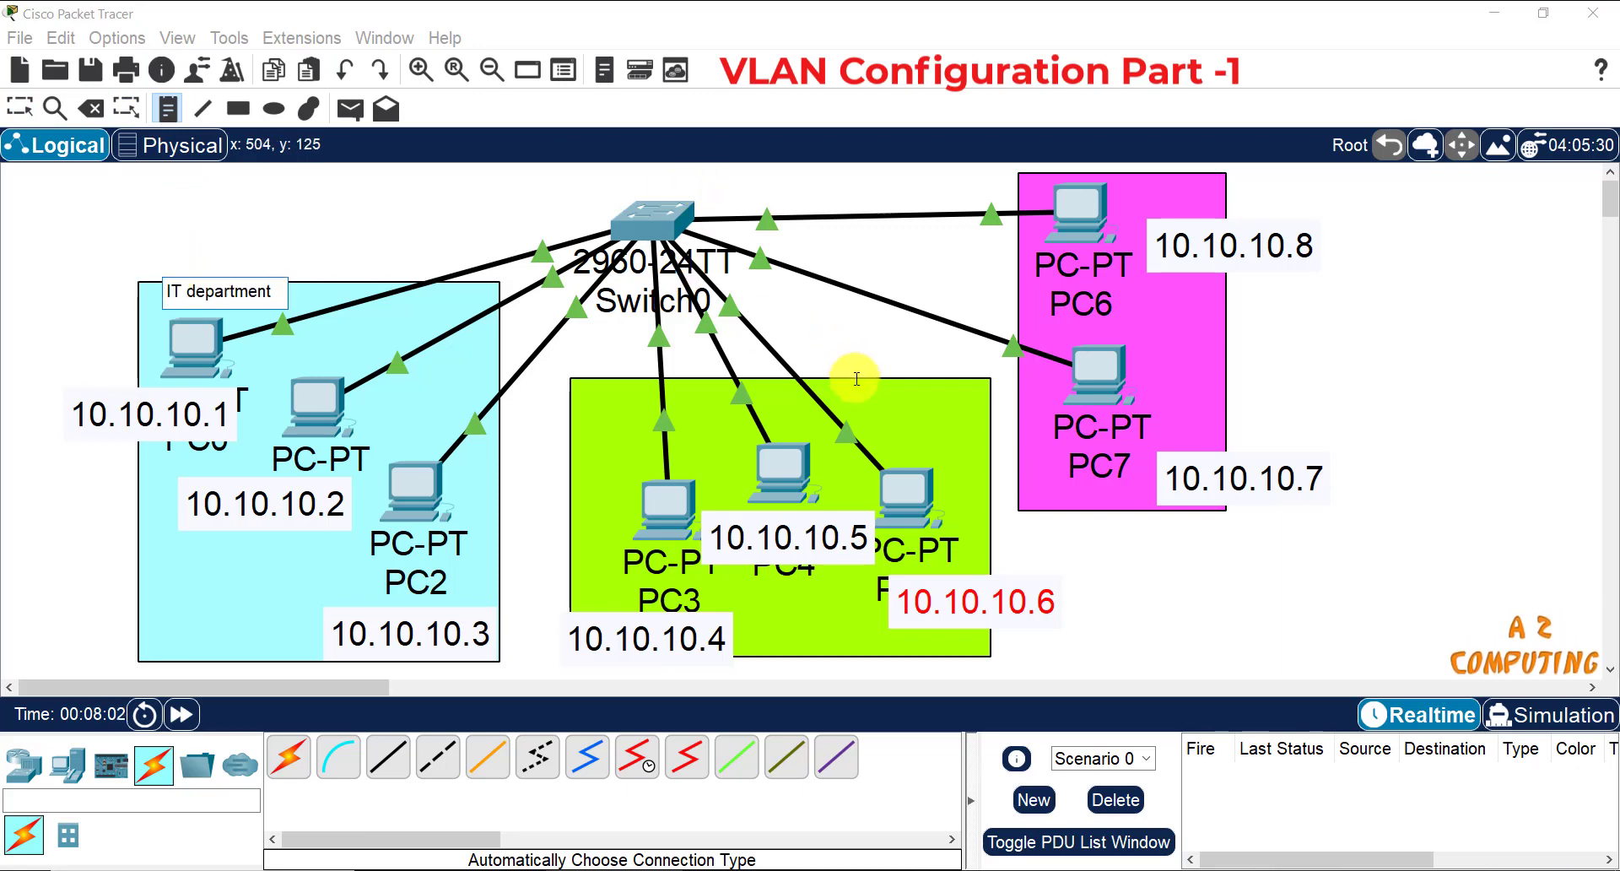
Step: Add the notes "HR department" in the green group above PC5 and "sales department" beside the magenta group
{"action": "left_click", "coordinate": [864, 394]}
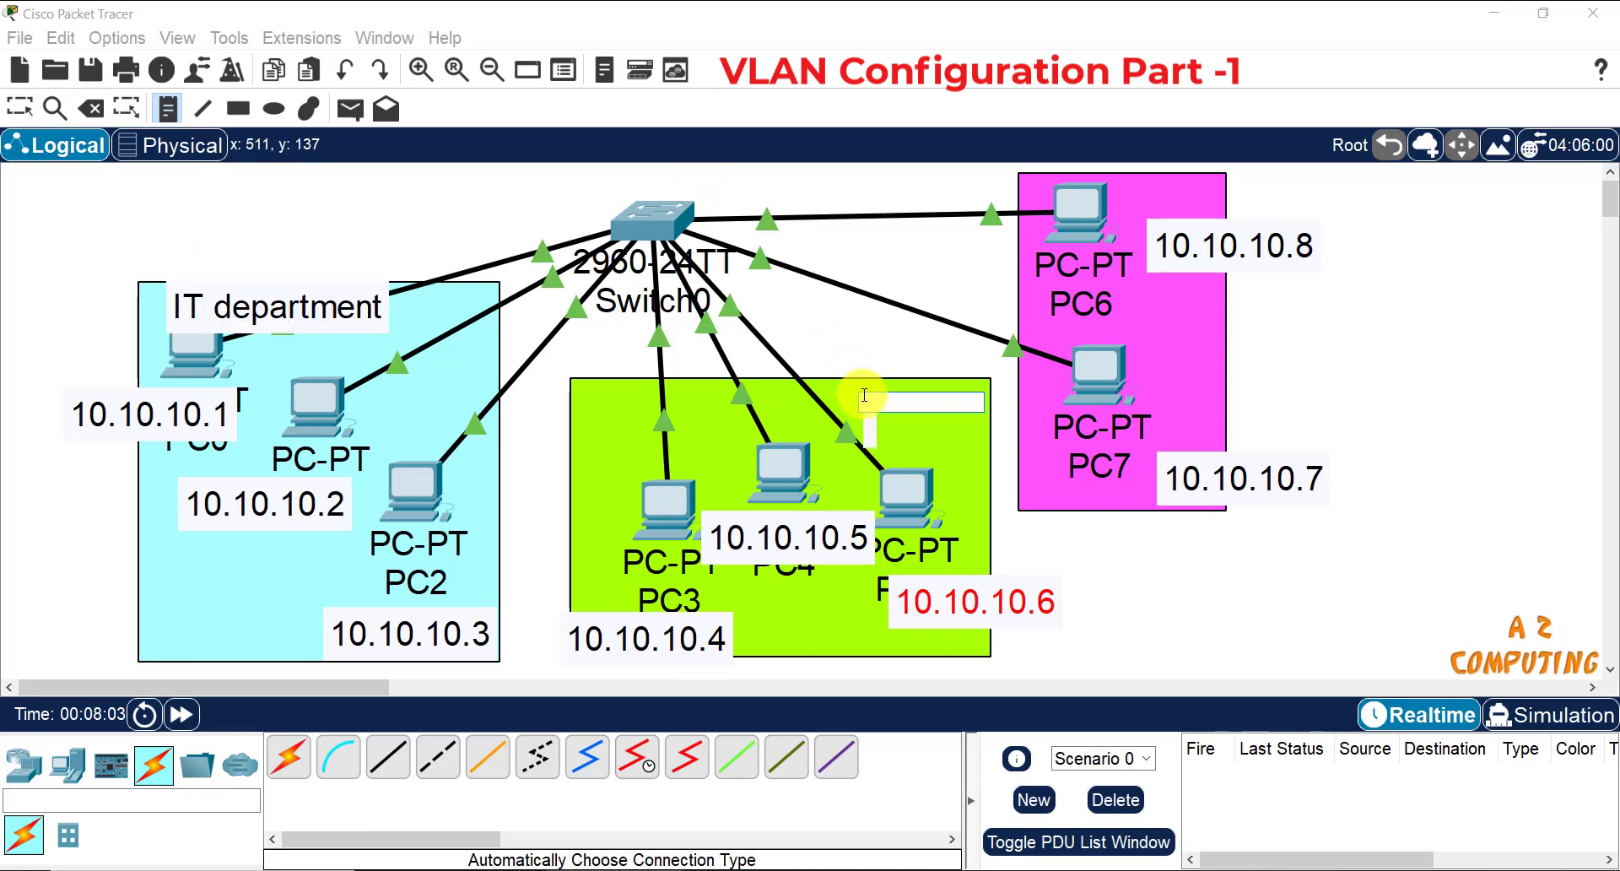
{"action": "type", "text": "HR department"}
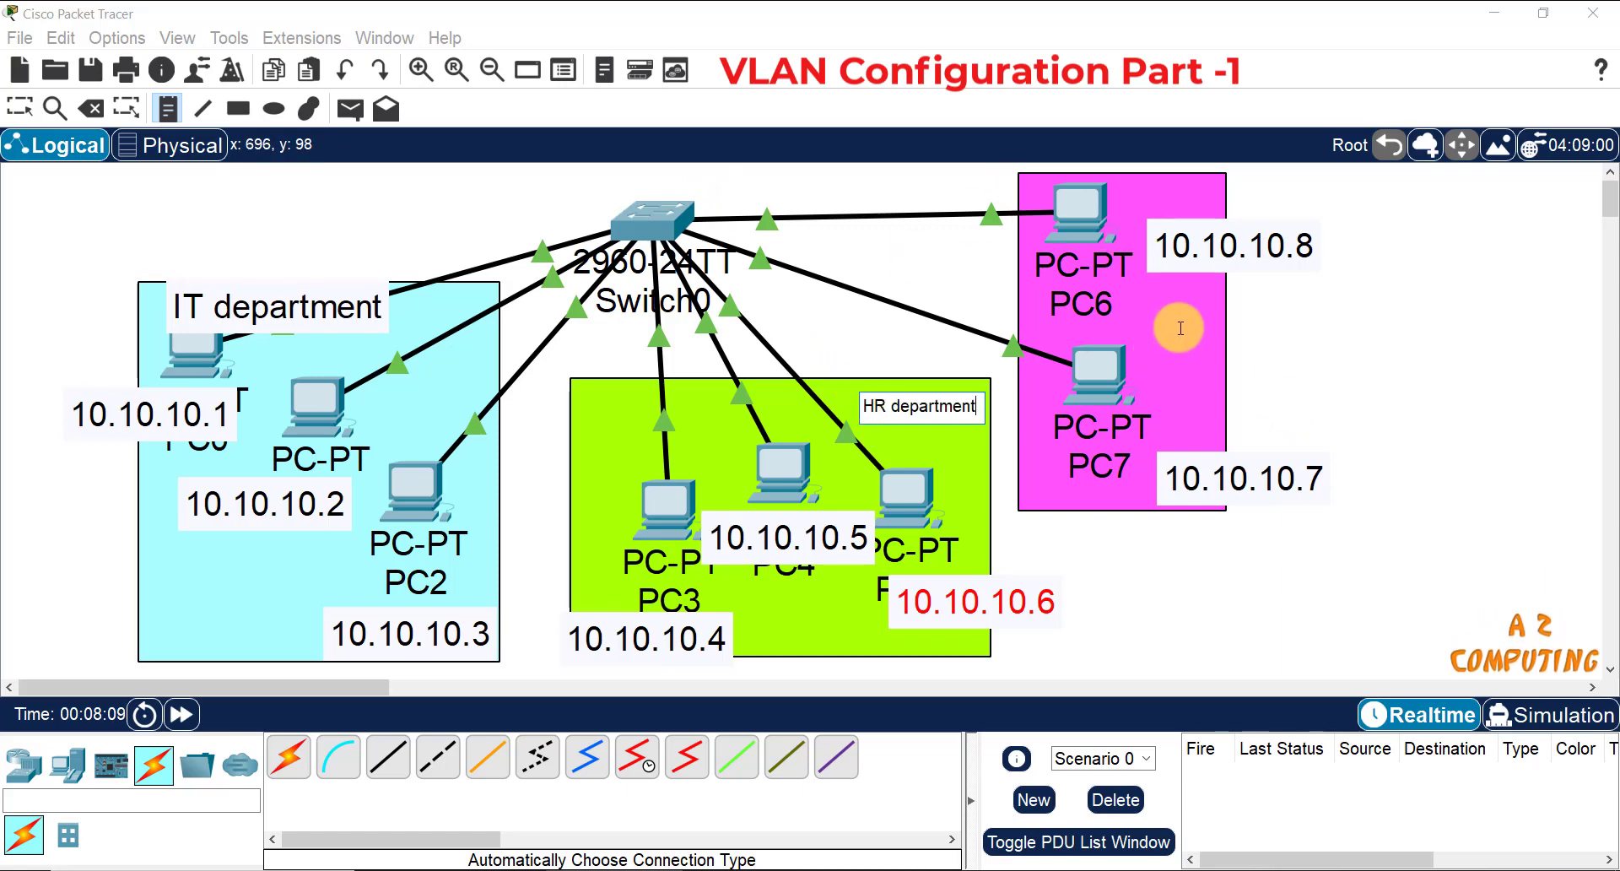
{"action": "left_click", "coordinate": [1196, 329]}
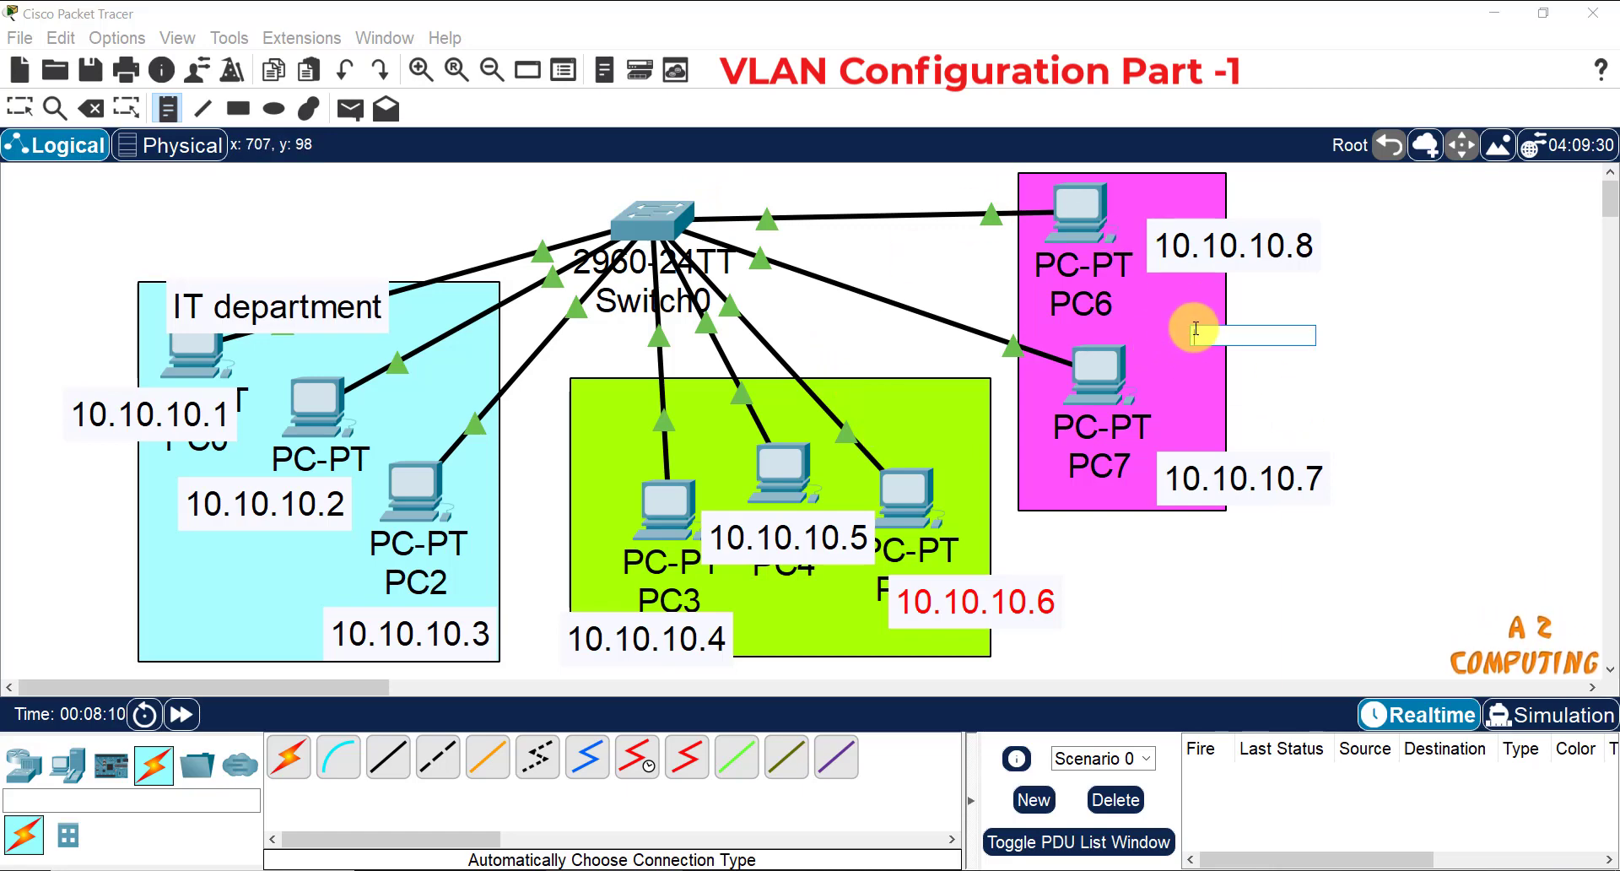
{"action": "type", "text": "sa"}
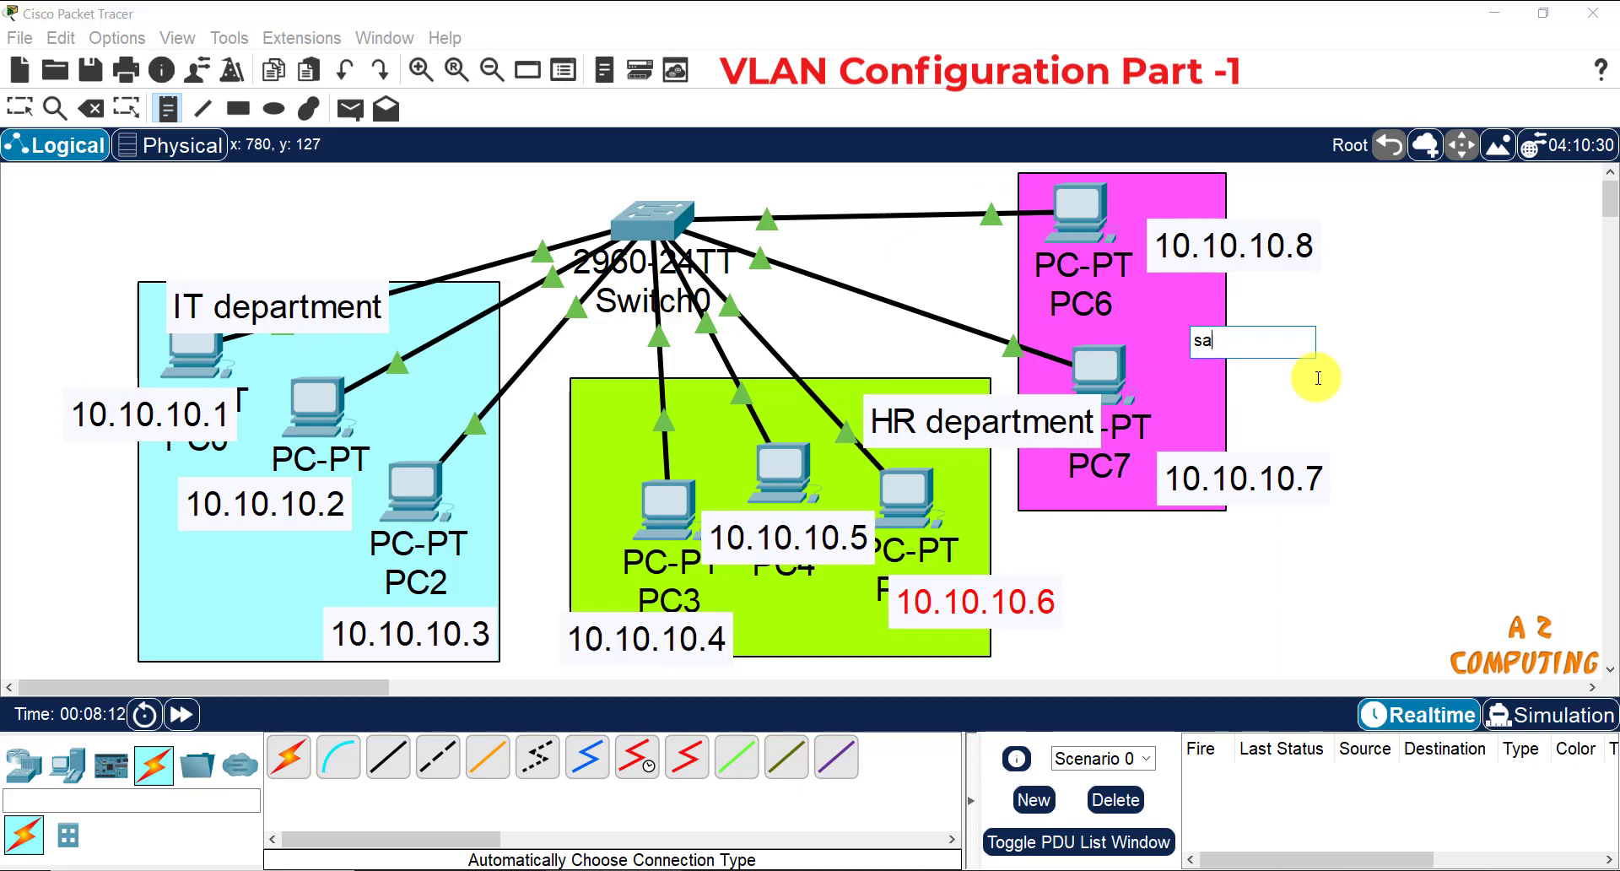
{"action": "type", "text": "les department"}
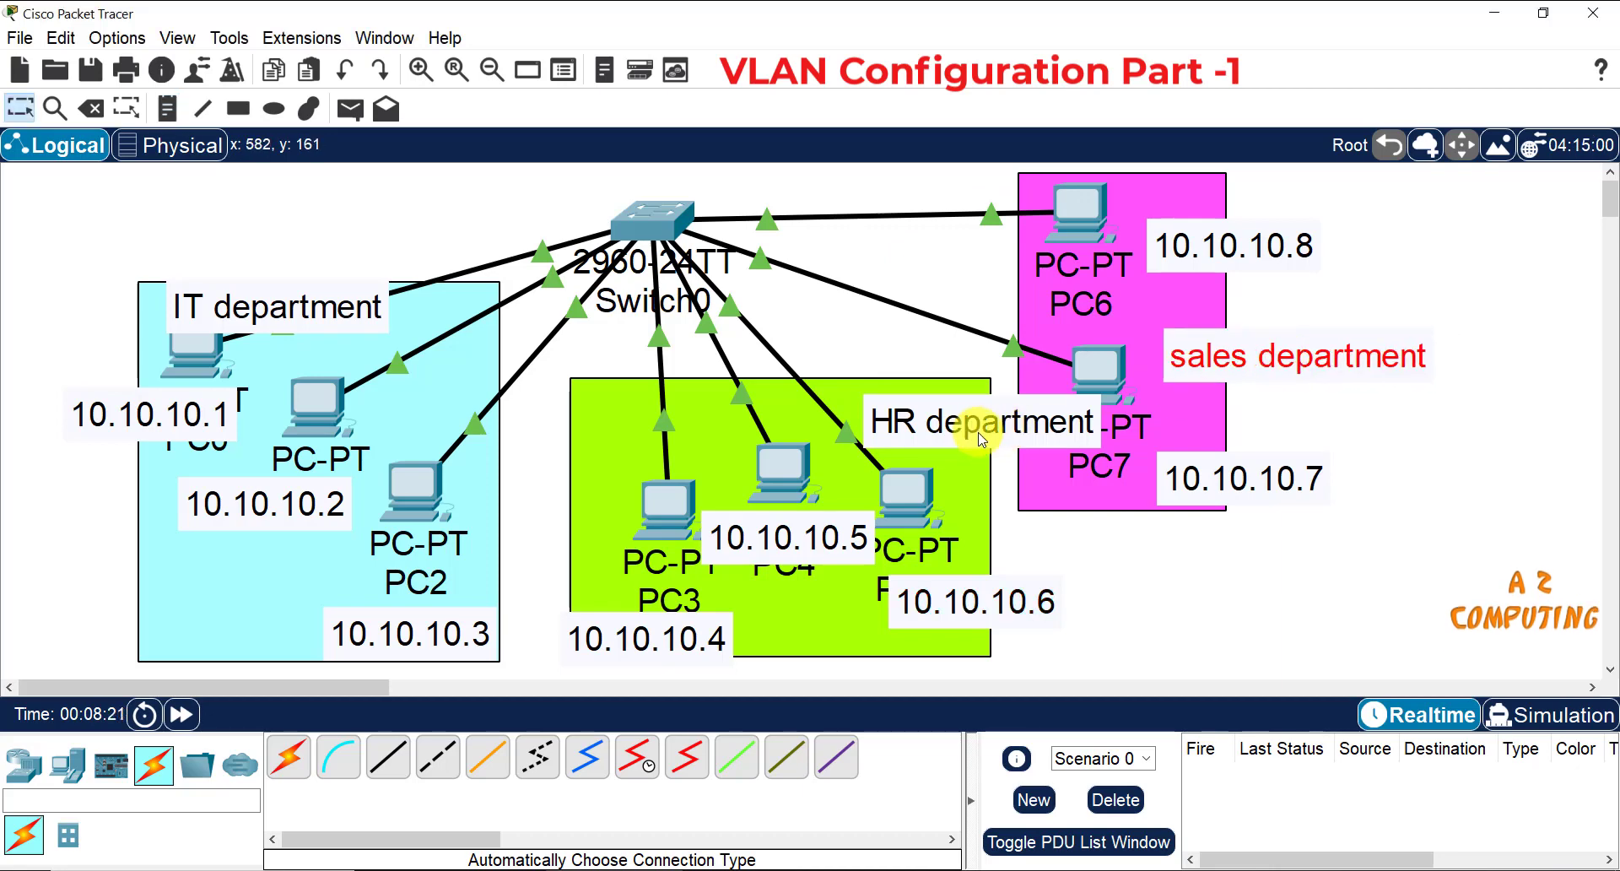
Step: Move the HR department note onto the green rectangle's upper edge and the IT department note slightly up, clear of PC0
{"action": "left_click_drag", "start_coordinate": [982, 439], "coordinate": [877, 404]}
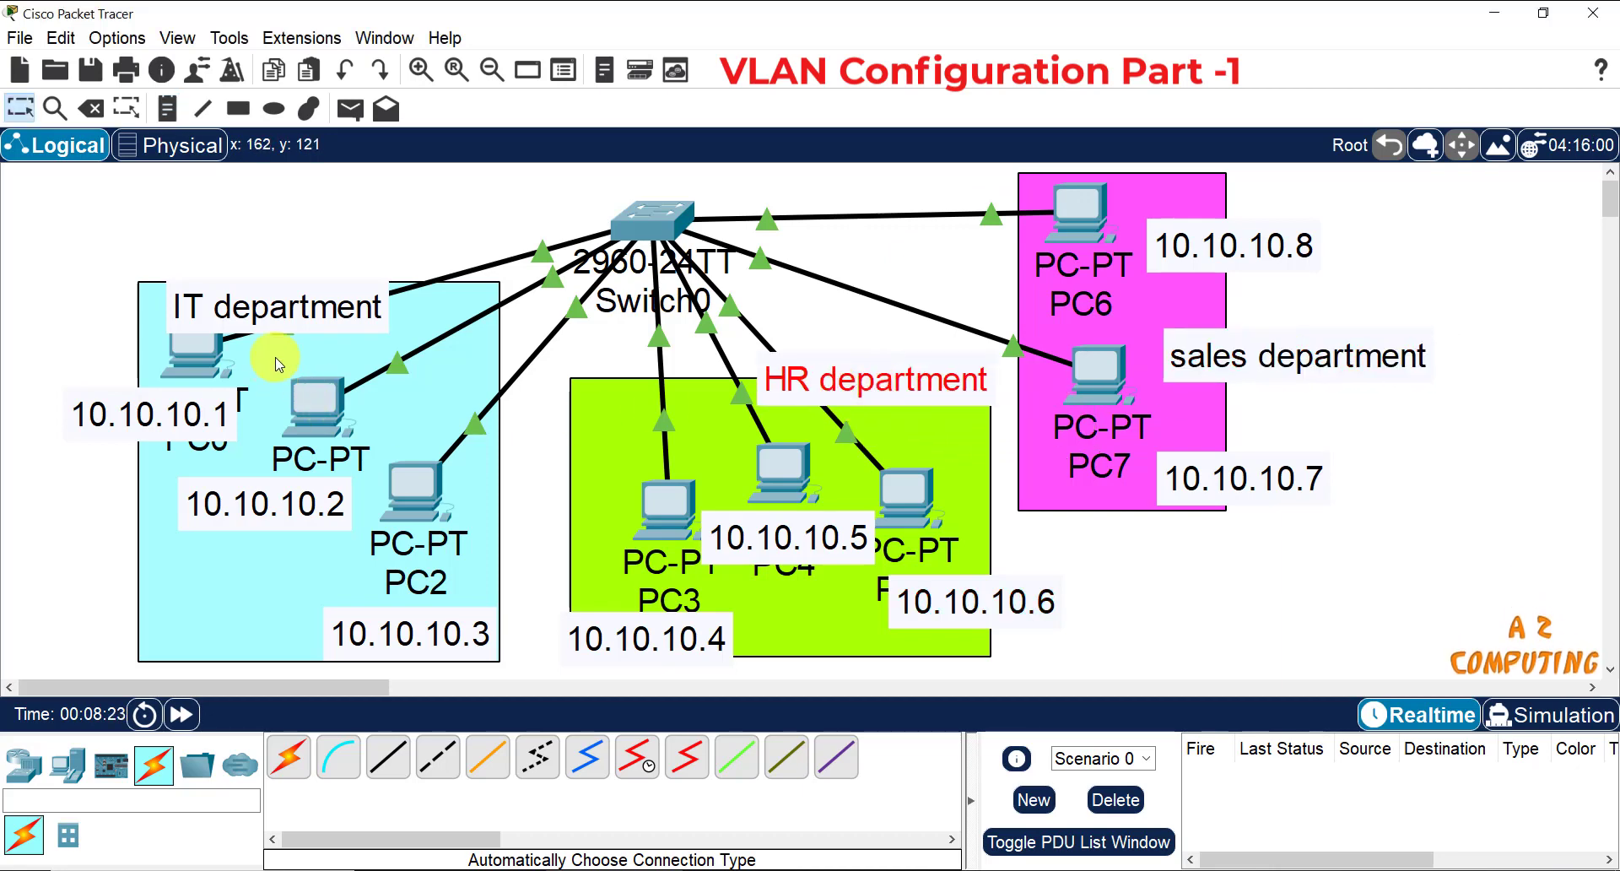
{"action": "left_click_drag", "start_coordinate": [276, 319], "coordinate": [283, 298]}
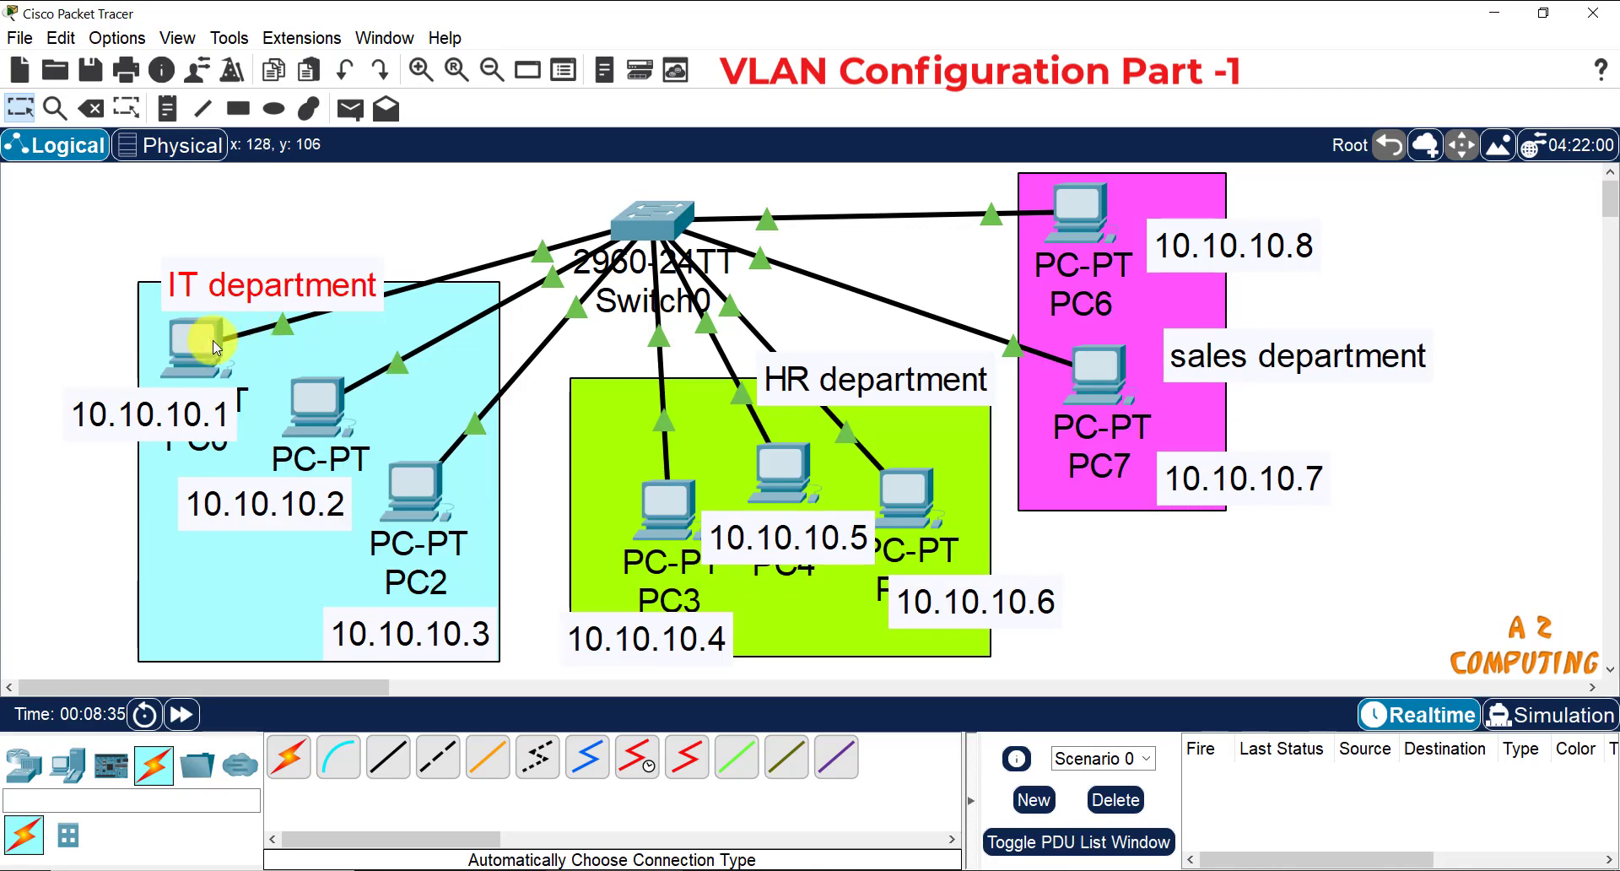
Step: Give PC0 the static IPv4 address 10.10.10.1 with subnet mask 255.0.0.0 and close its device window
{"action": "left_click", "coordinate": [208, 336]}
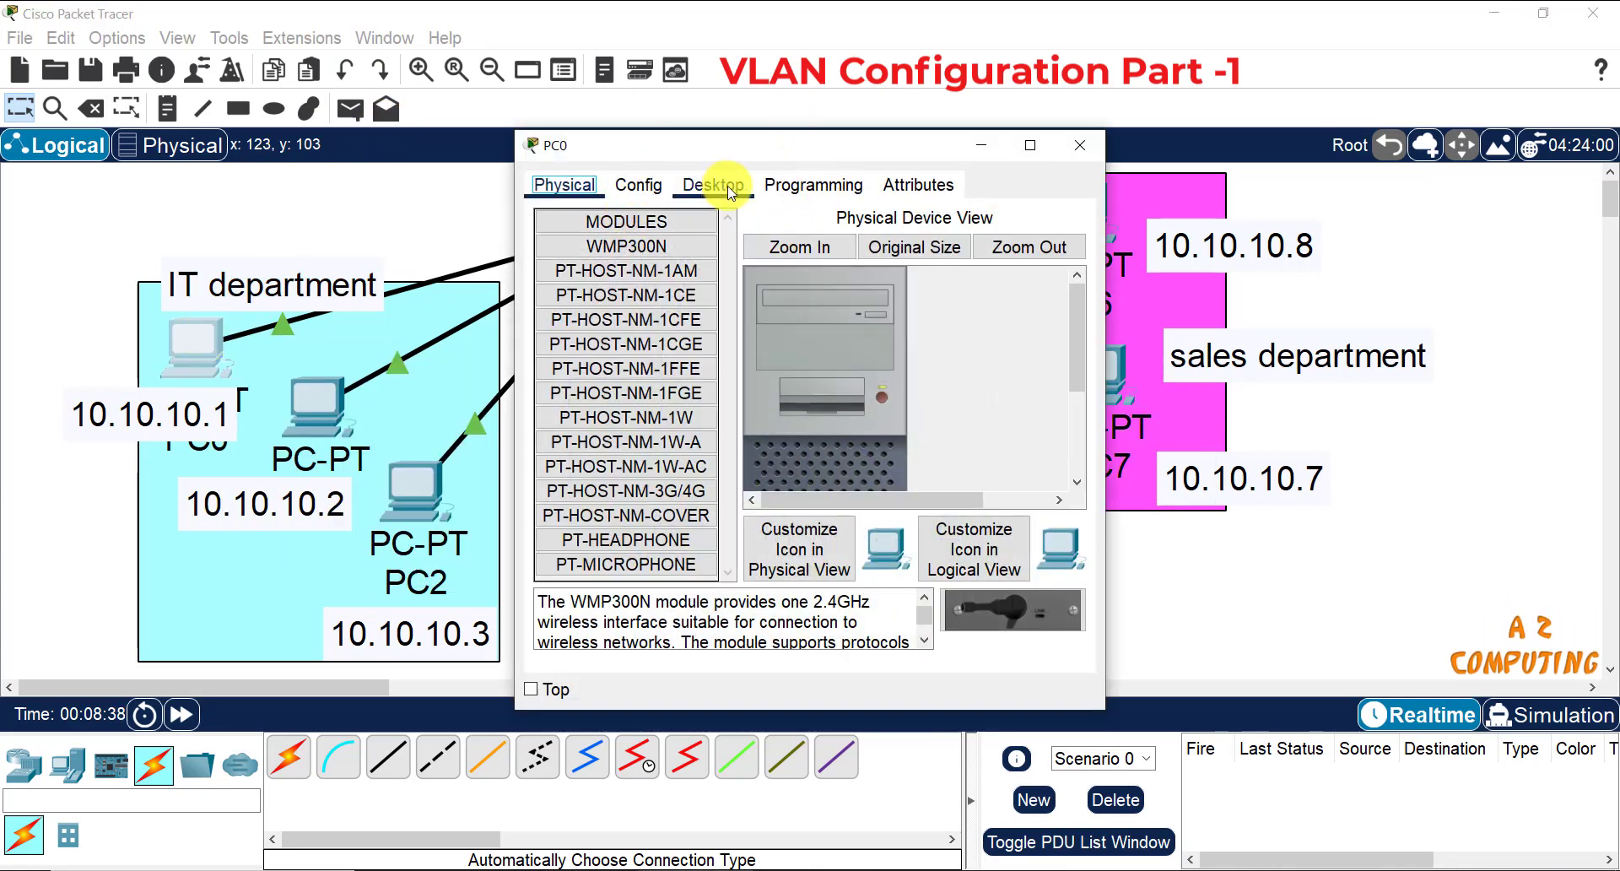
{"action": "left_click", "coordinate": [714, 185]}
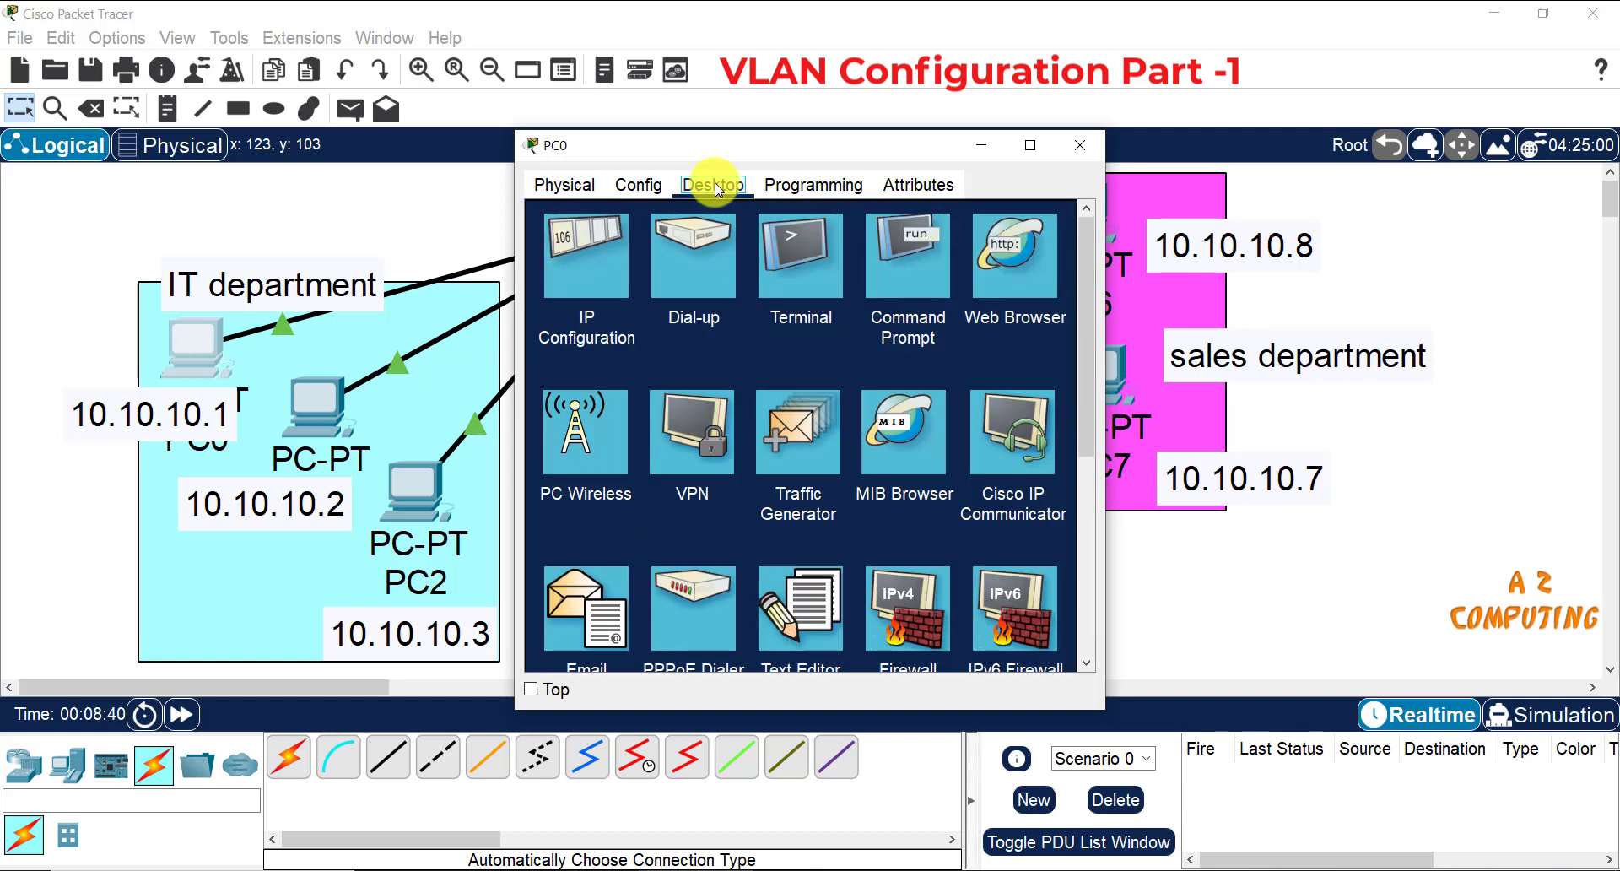
{"action": "left_click", "coordinate": [591, 268]}
{"action": "left_click", "coordinate": [736, 327]}
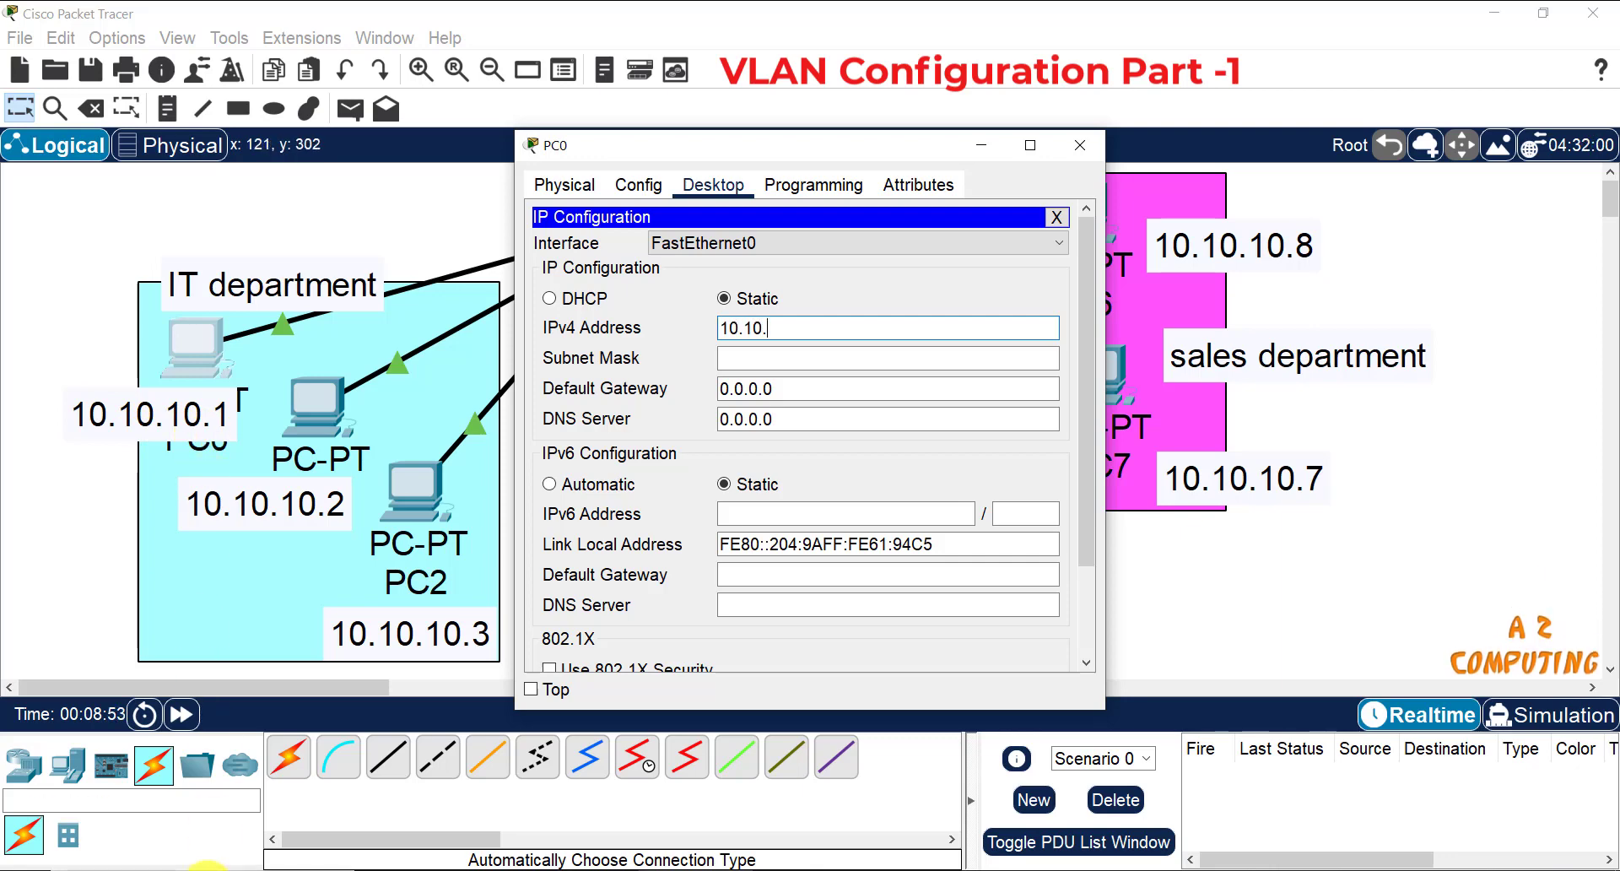
{"action": "type", "text": ".1"}
{"action": "left_click", "coordinate": [741, 359]}
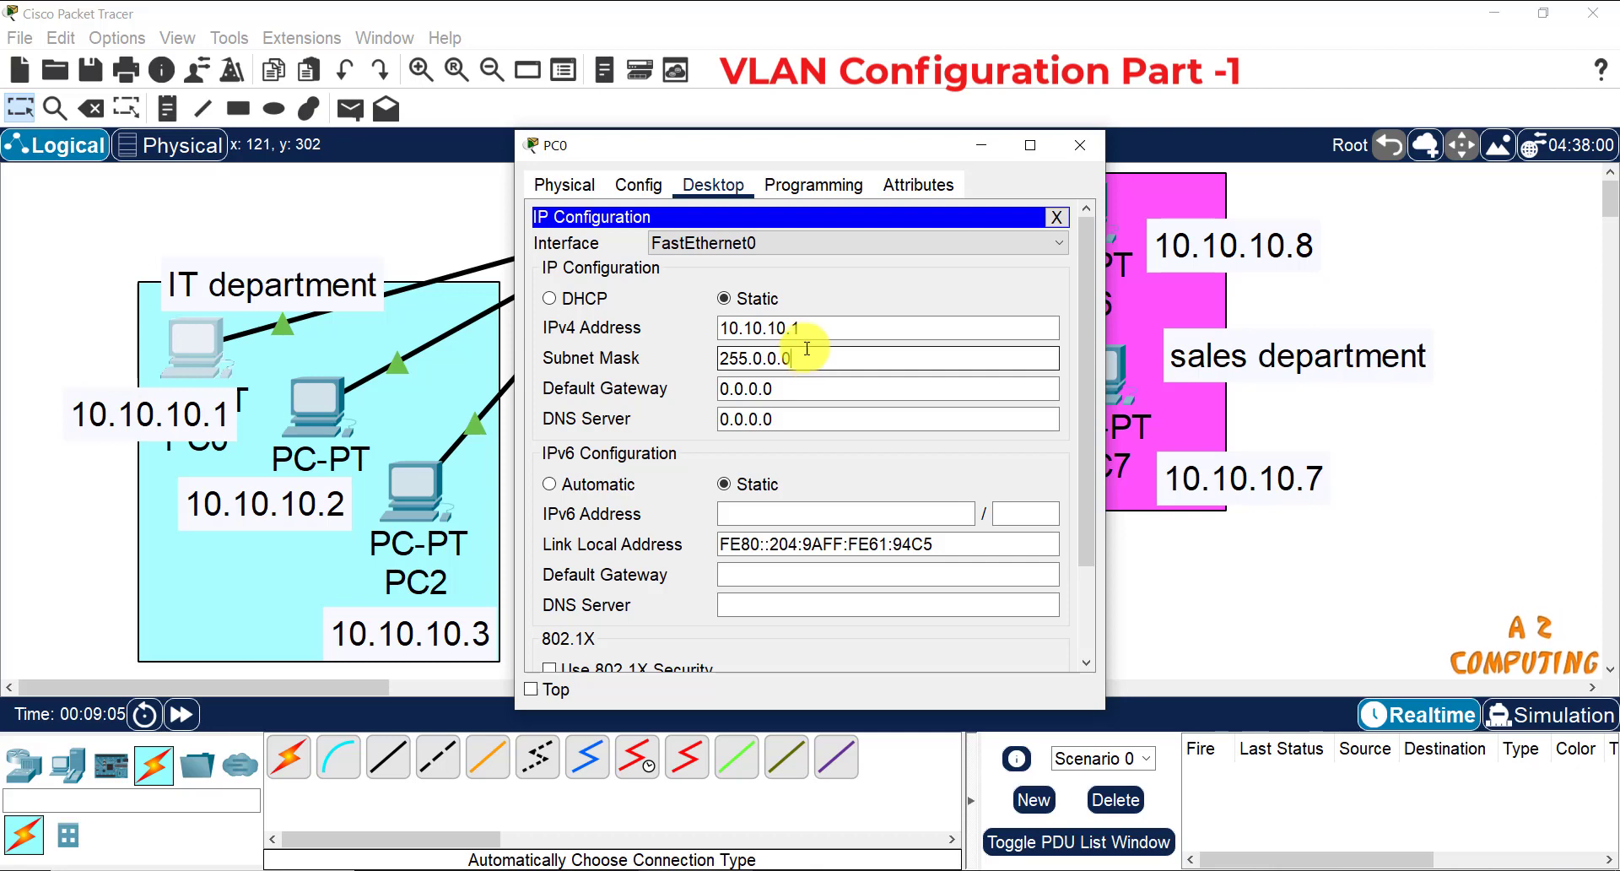
{"action": "left_click_drag", "start_coordinate": [804, 327], "coordinate": [718, 328]}
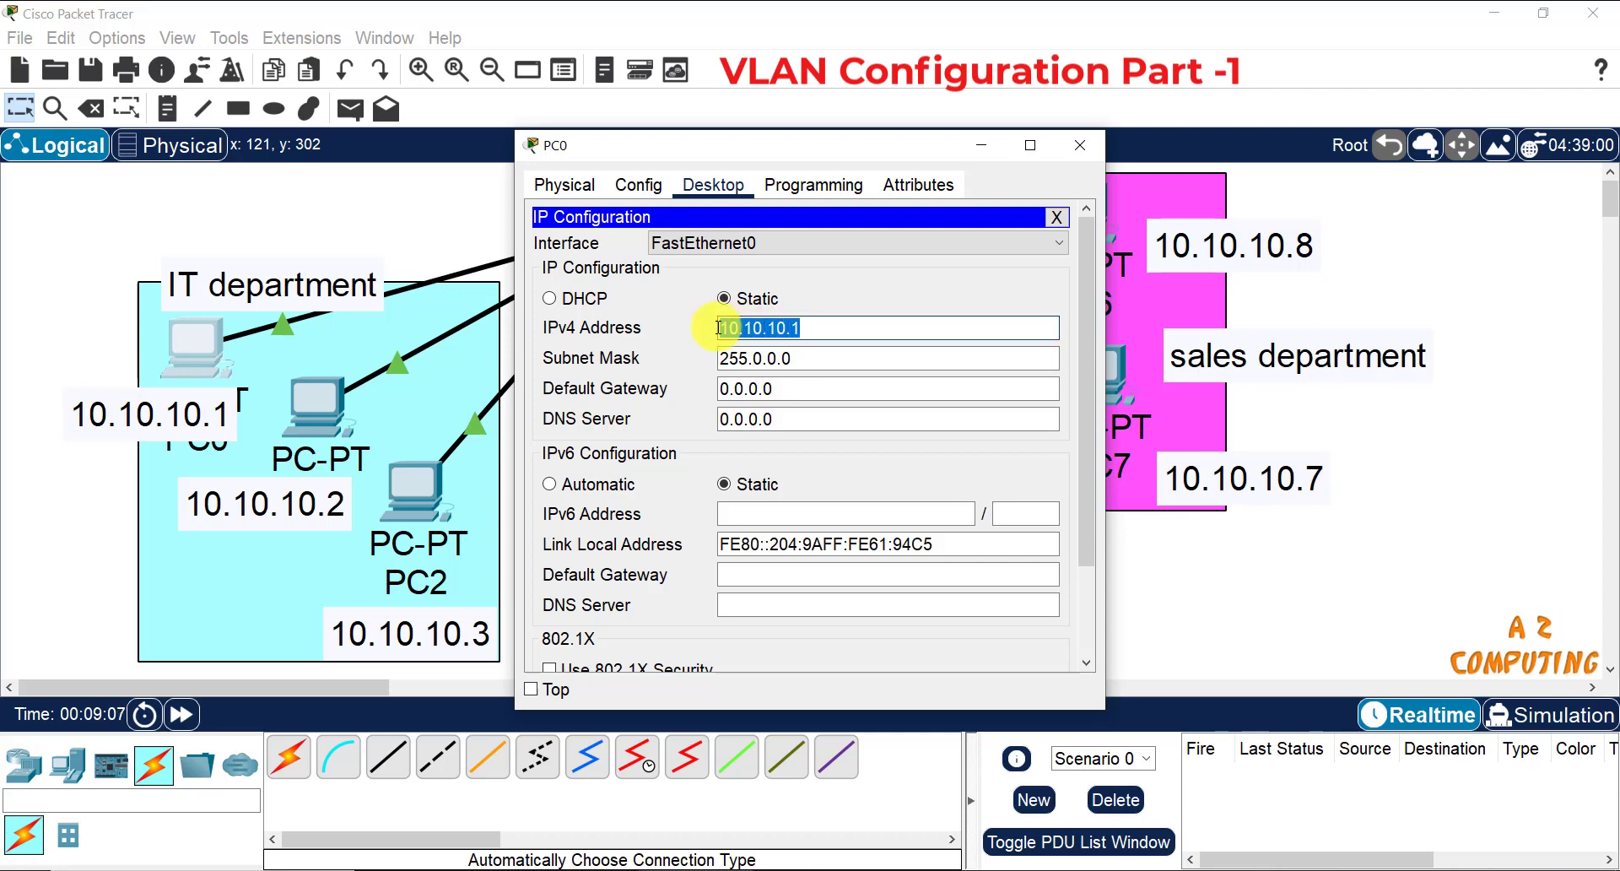
{"action": "left_click", "coordinate": [1078, 147]}
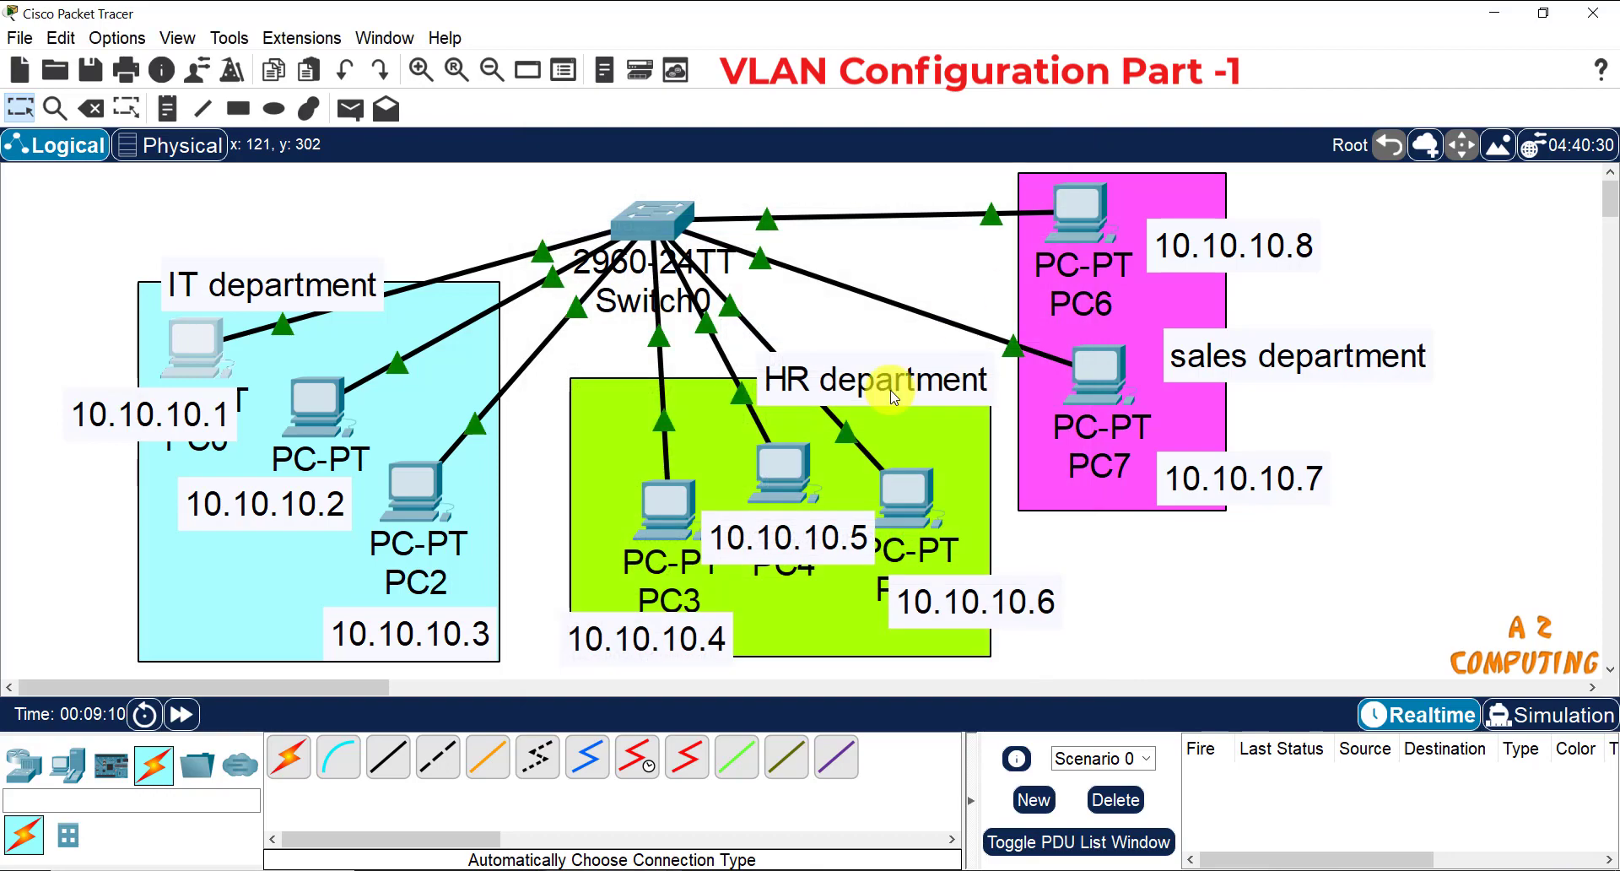
Step: Give PC1 the static IPv4 address 10.10.10.2 with subnet mask 255.0.0.0 and close its device window
{"action": "left_click", "coordinate": [323, 406]}
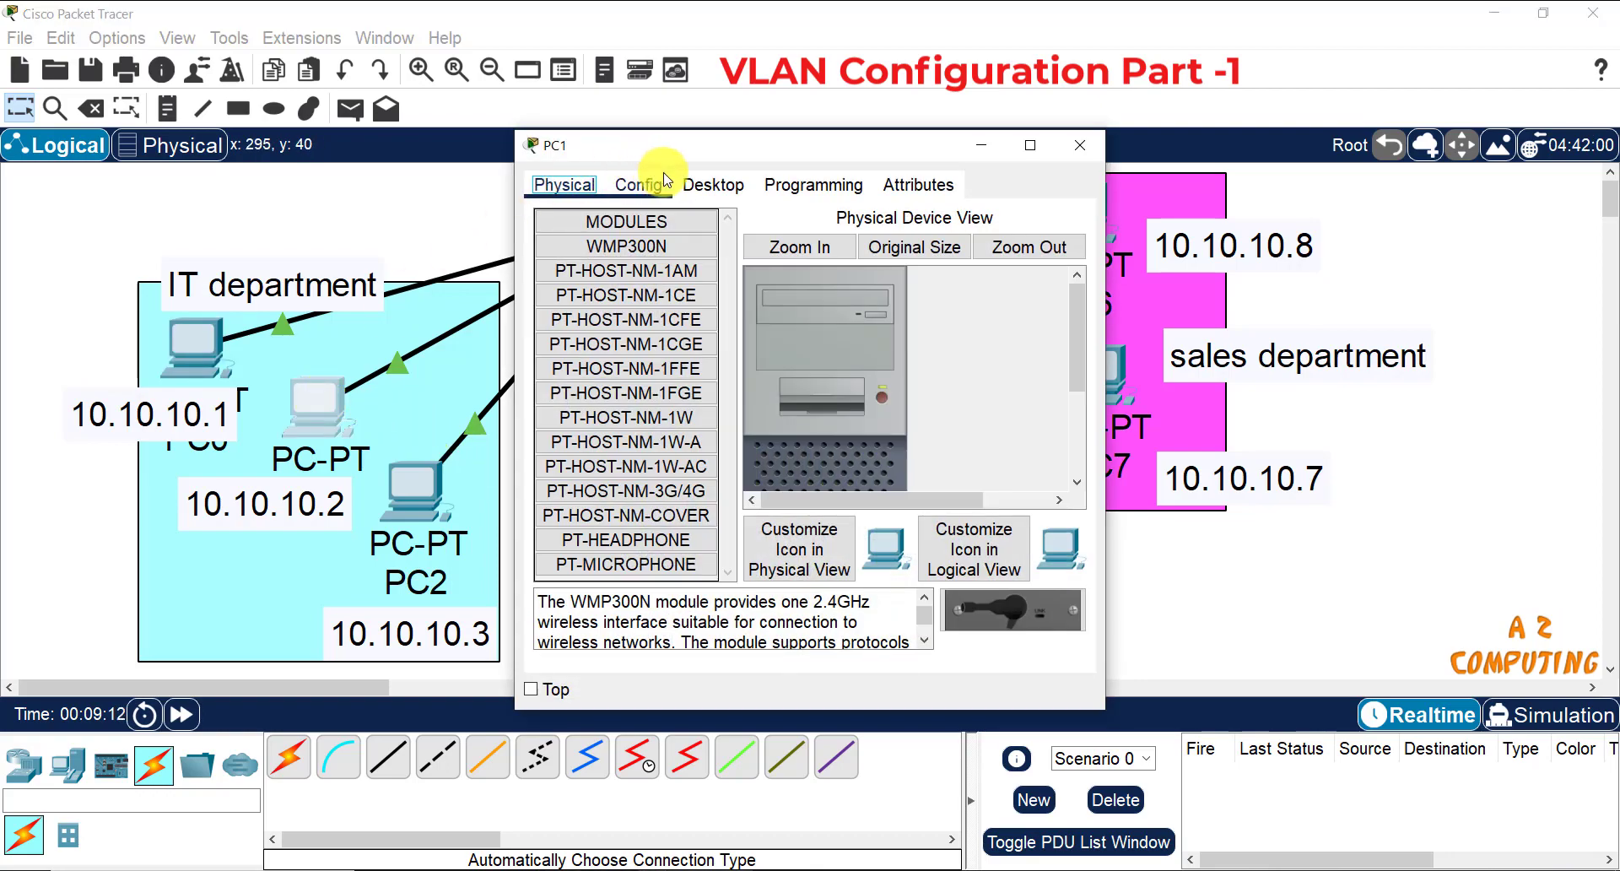
{"action": "left_click", "coordinate": [705, 186]}
{"action": "left_click", "coordinate": [609, 244]}
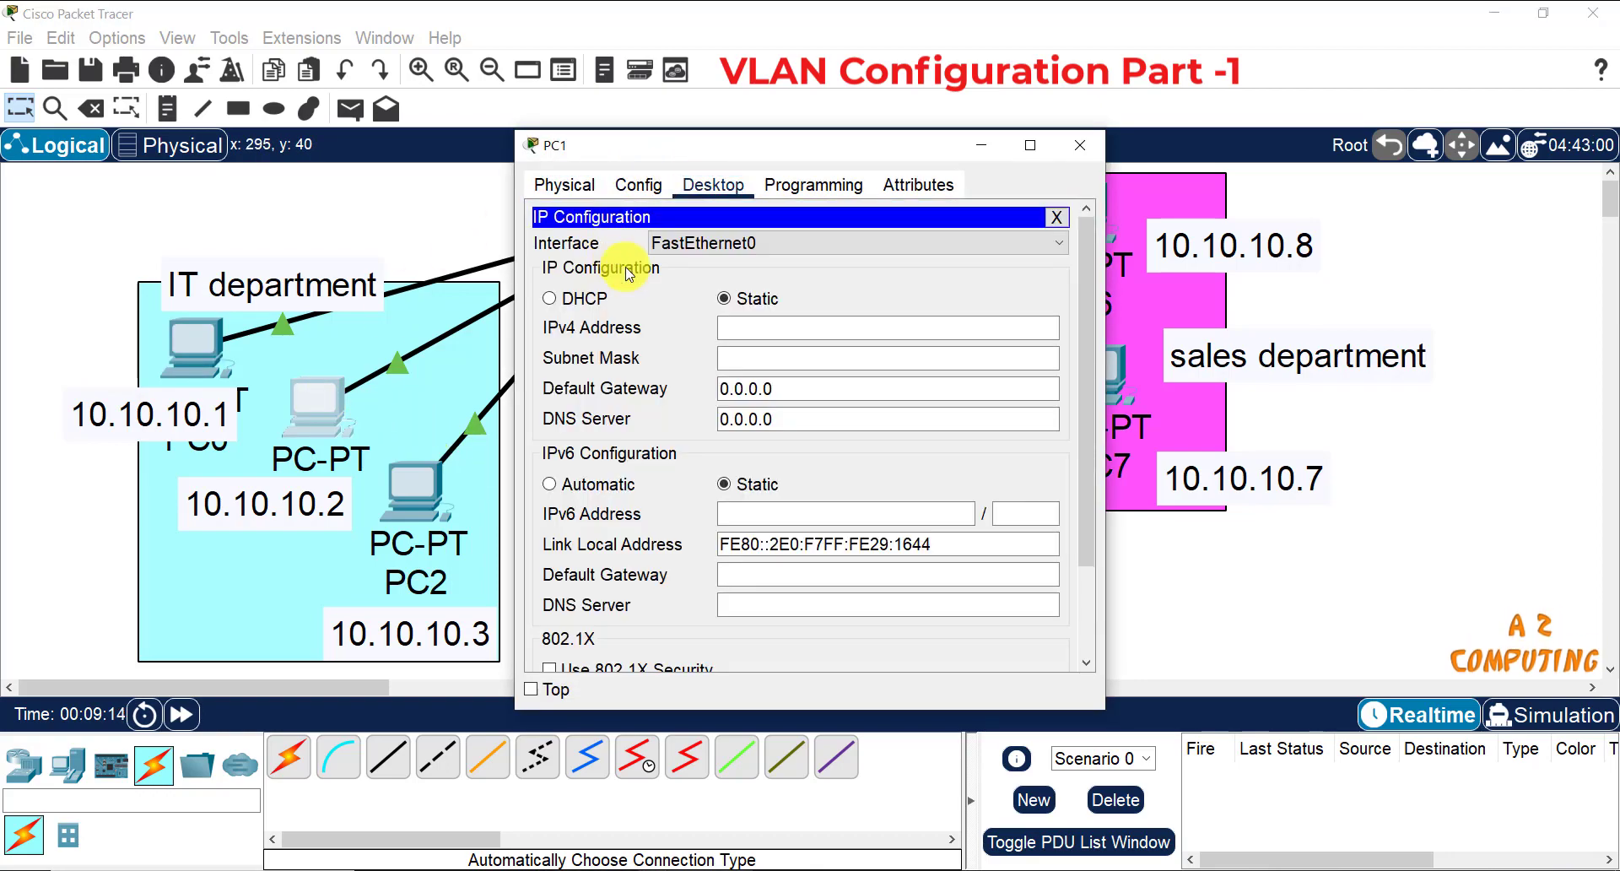
{"action": "left_click", "coordinate": [760, 322]}
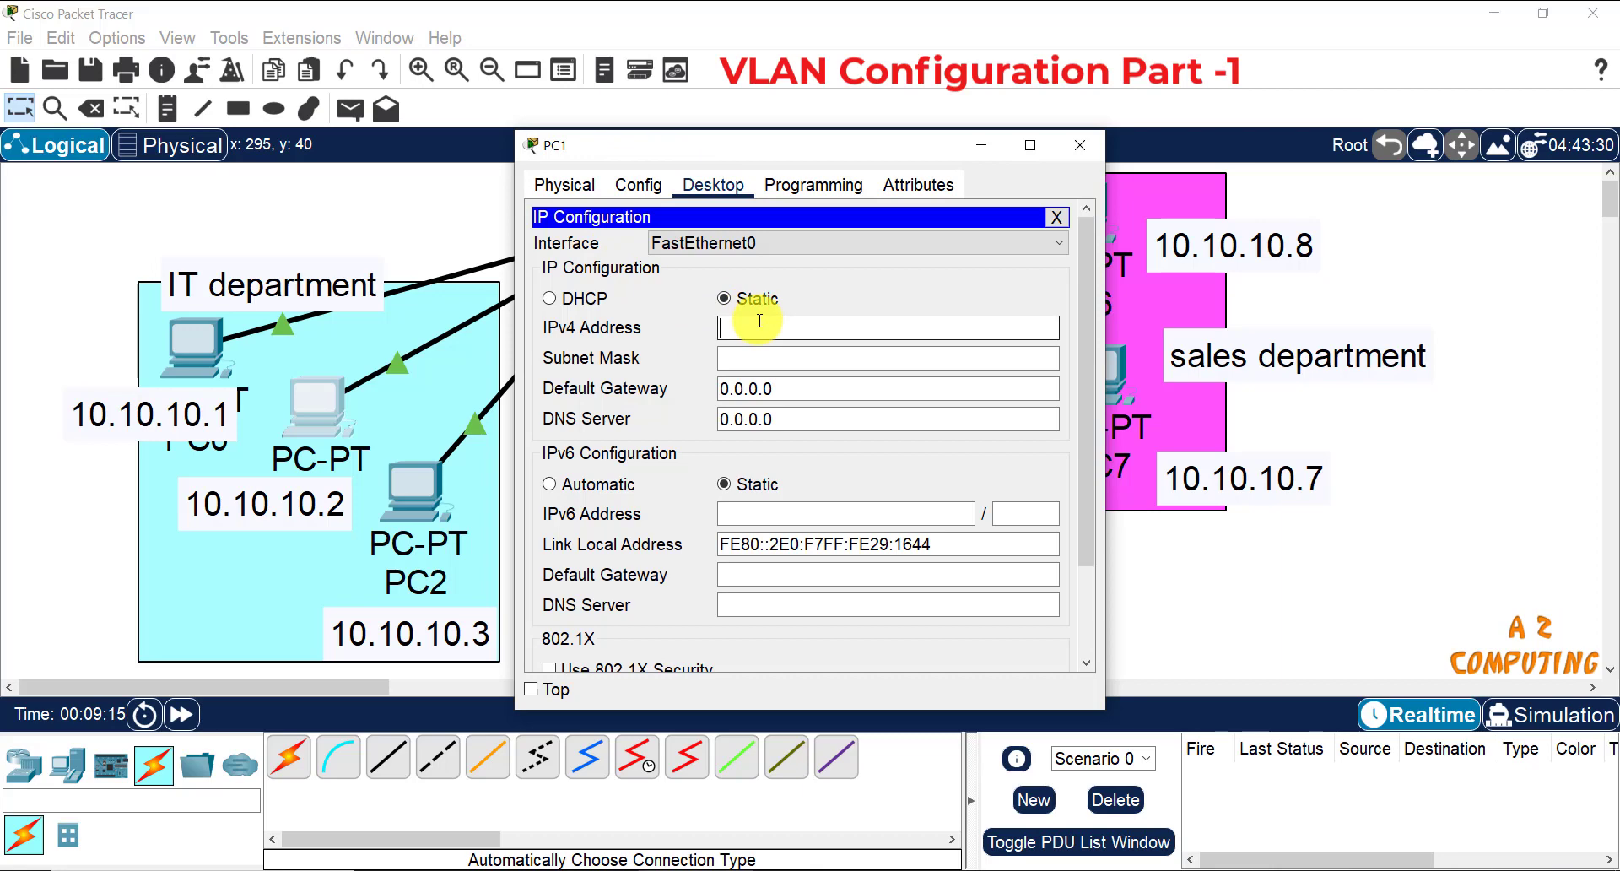
{"action": "left_click", "coordinate": [797, 357]}
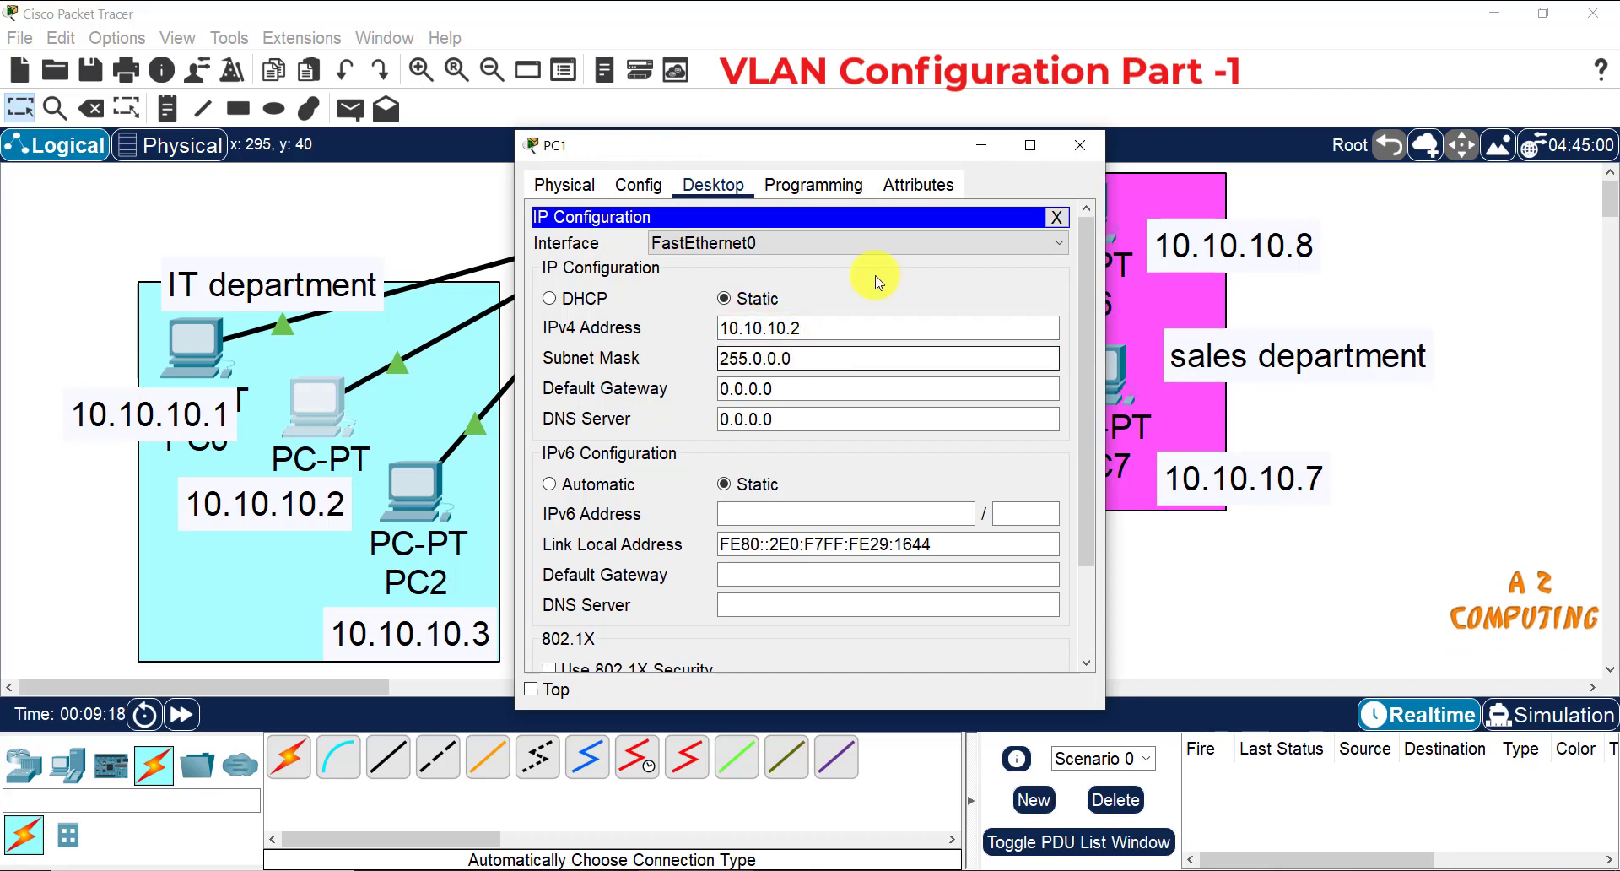
{"action": "left_click", "coordinate": [1077, 145]}
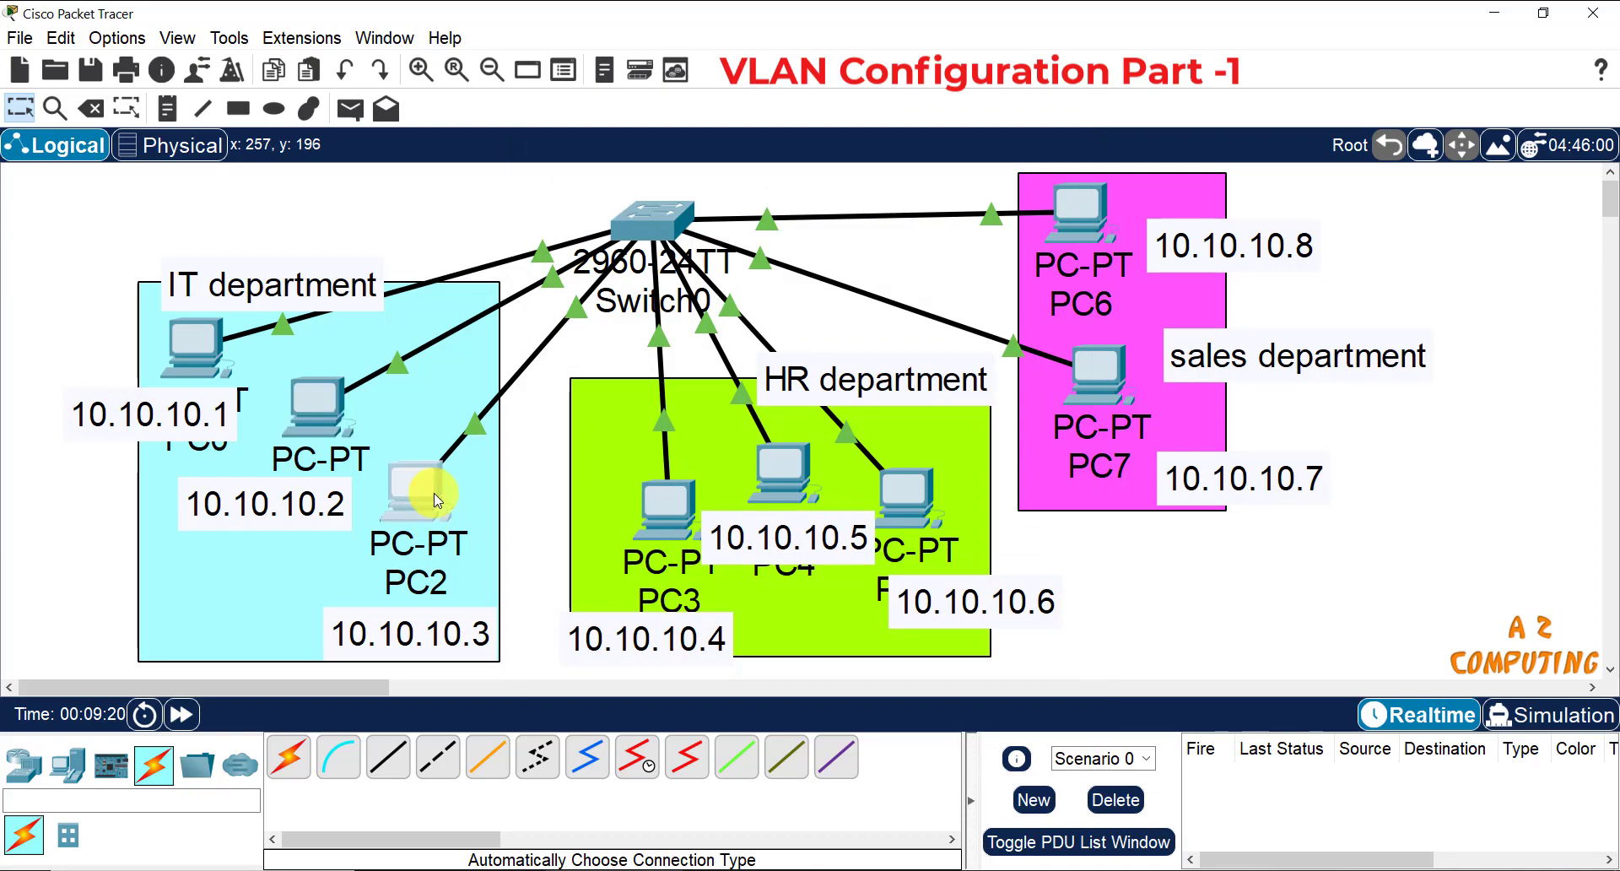
Step: Give PC2 its labelled static IPv4 address 10.10.10.3 with the default subnet mask and close its device window
{"action": "left_click", "coordinate": [433, 493]}
{"action": "left_click", "coordinate": [700, 188]}
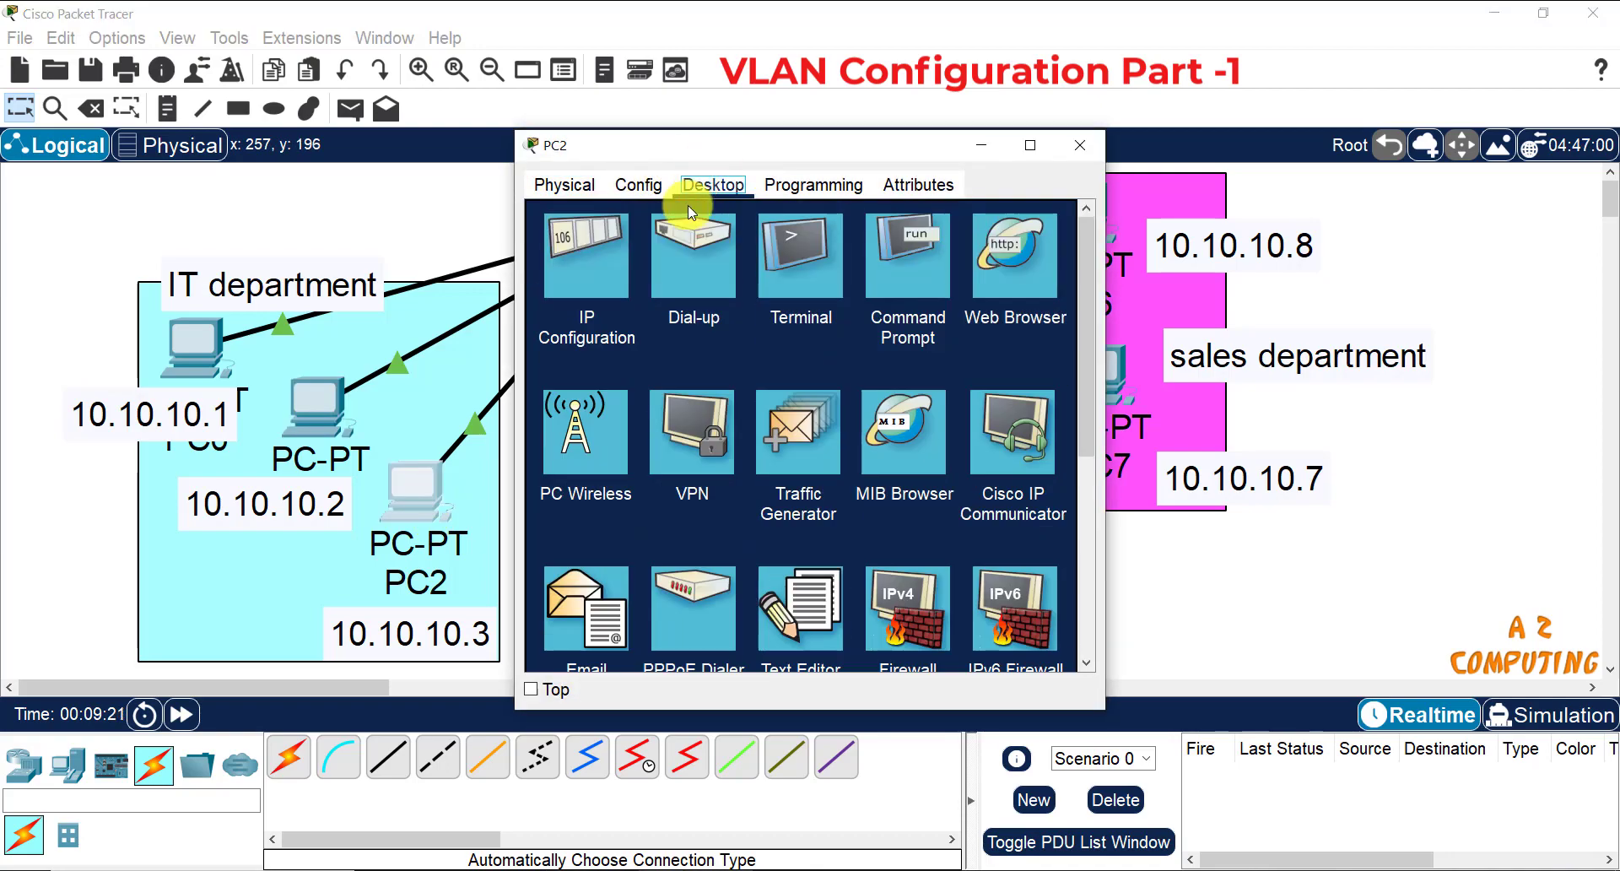
{"action": "left_click", "coordinate": [611, 271]}
{"action": "left_click", "coordinate": [784, 328]}
{"action": "type", "text": "10.10.10."}
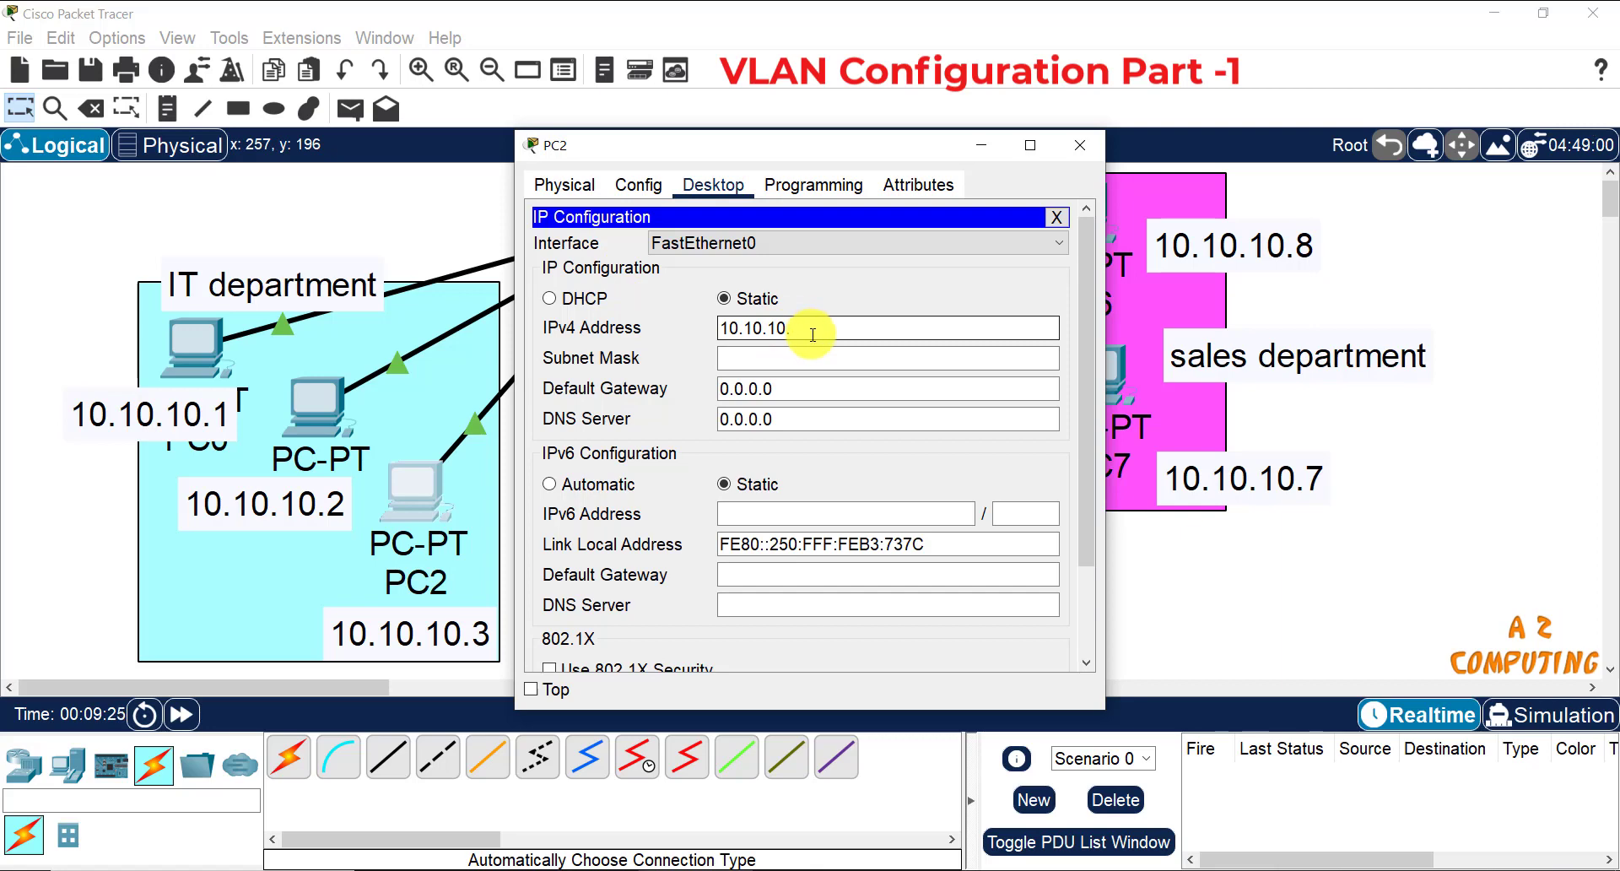
{"action": "type", "text": "13"}
{"action": "left_click", "coordinate": [814, 358]}
{"action": "left_click", "coordinate": [1078, 143]}
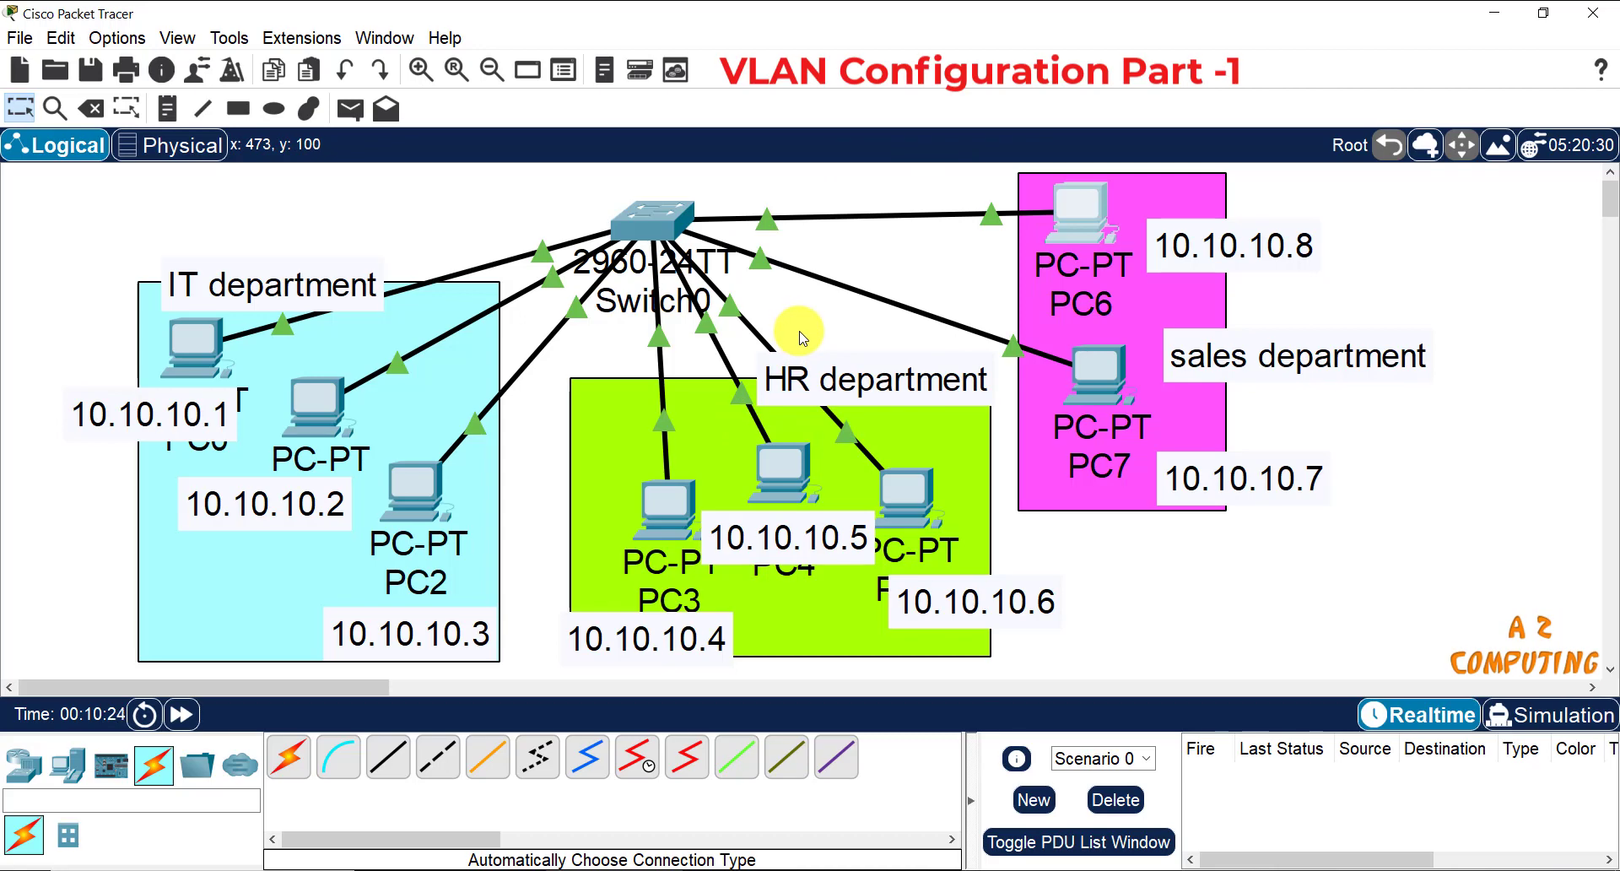
Step: Test connectivity between departments by sending a simple PDU from PC0 to PC5 and another from PC3 to PC6
{"action": "left_click", "coordinate": [351, 111]}
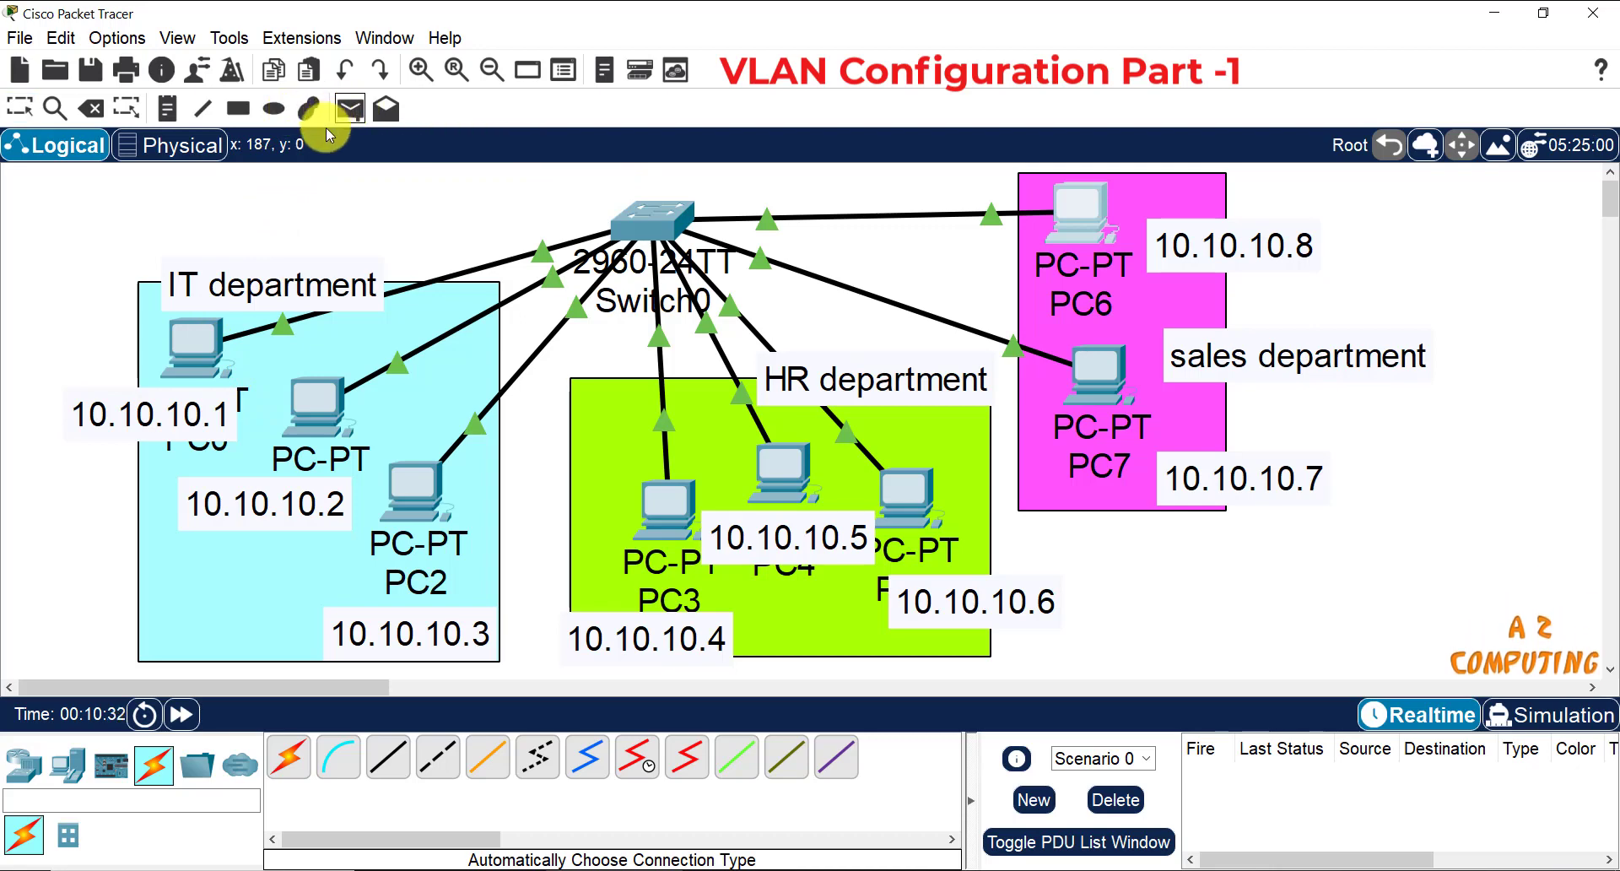
{"action": "left_click", "coordinate": [194, 346]}
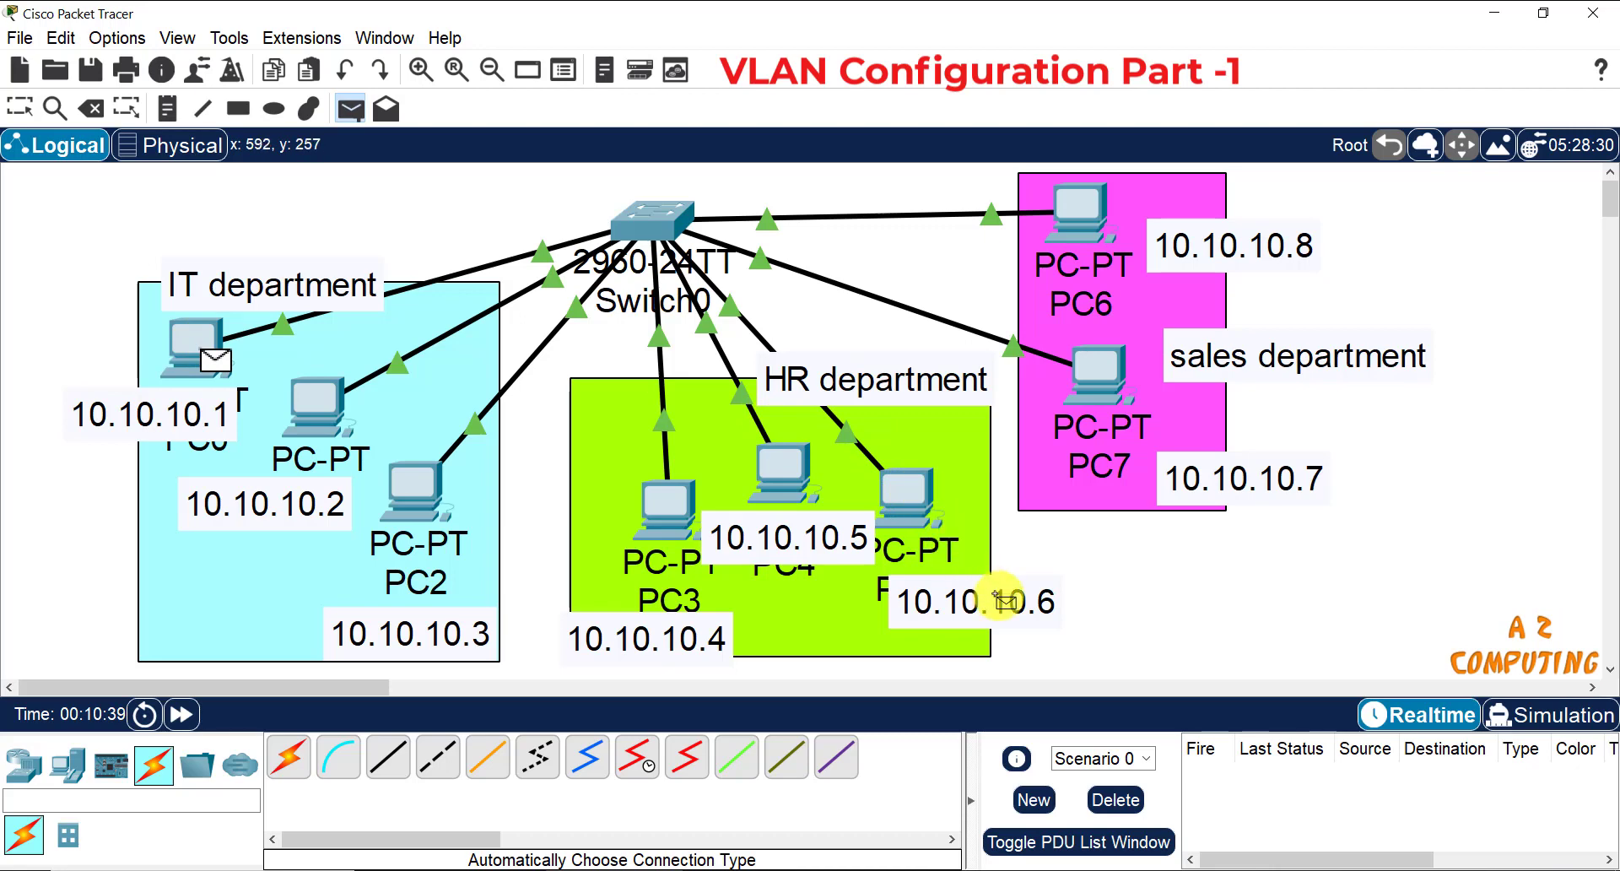
{"action": "left_click", "coordinate": [916, 490]}
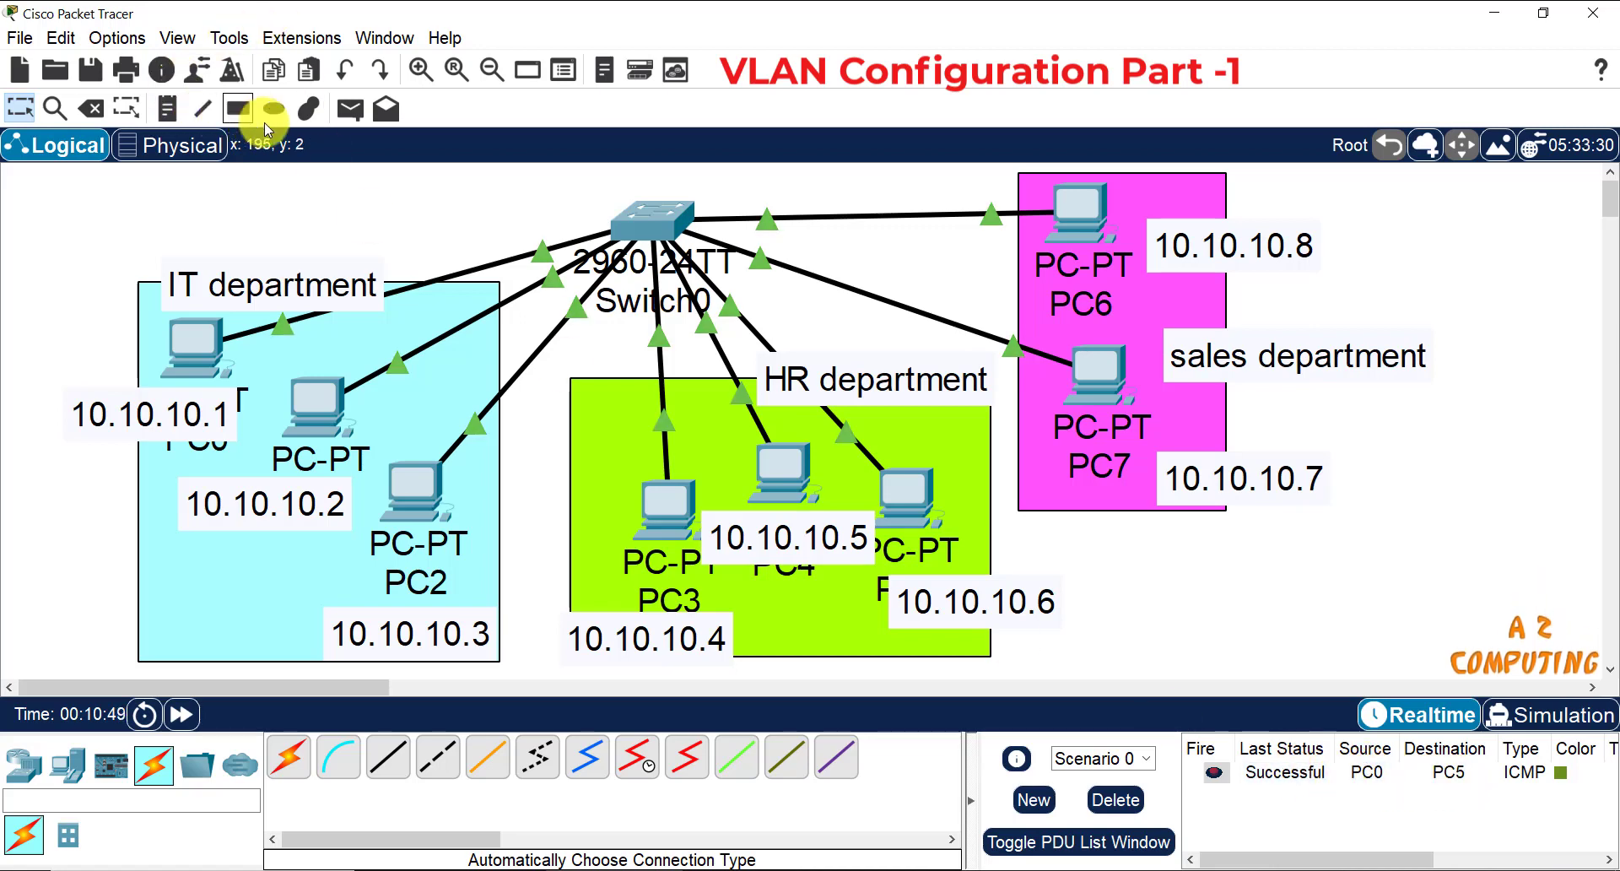
{"action": "left_click", "coordinate": [347, 115]}
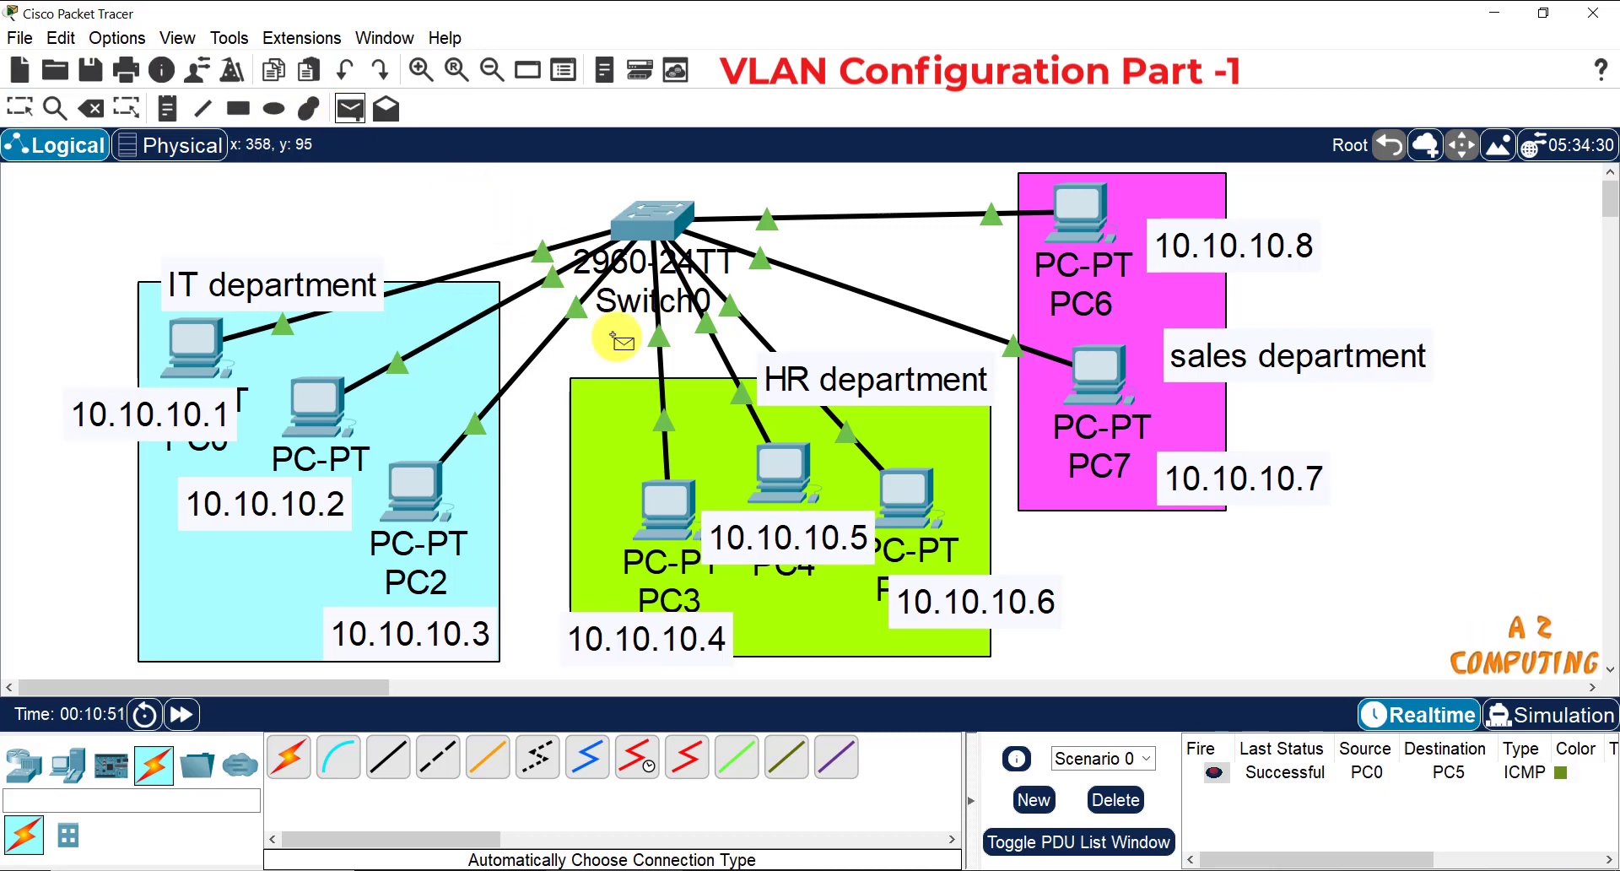
{"action": "left_click", "coordinate": [661, 500]}
{"action": "left_click", "coordinate": [1077, 215]}
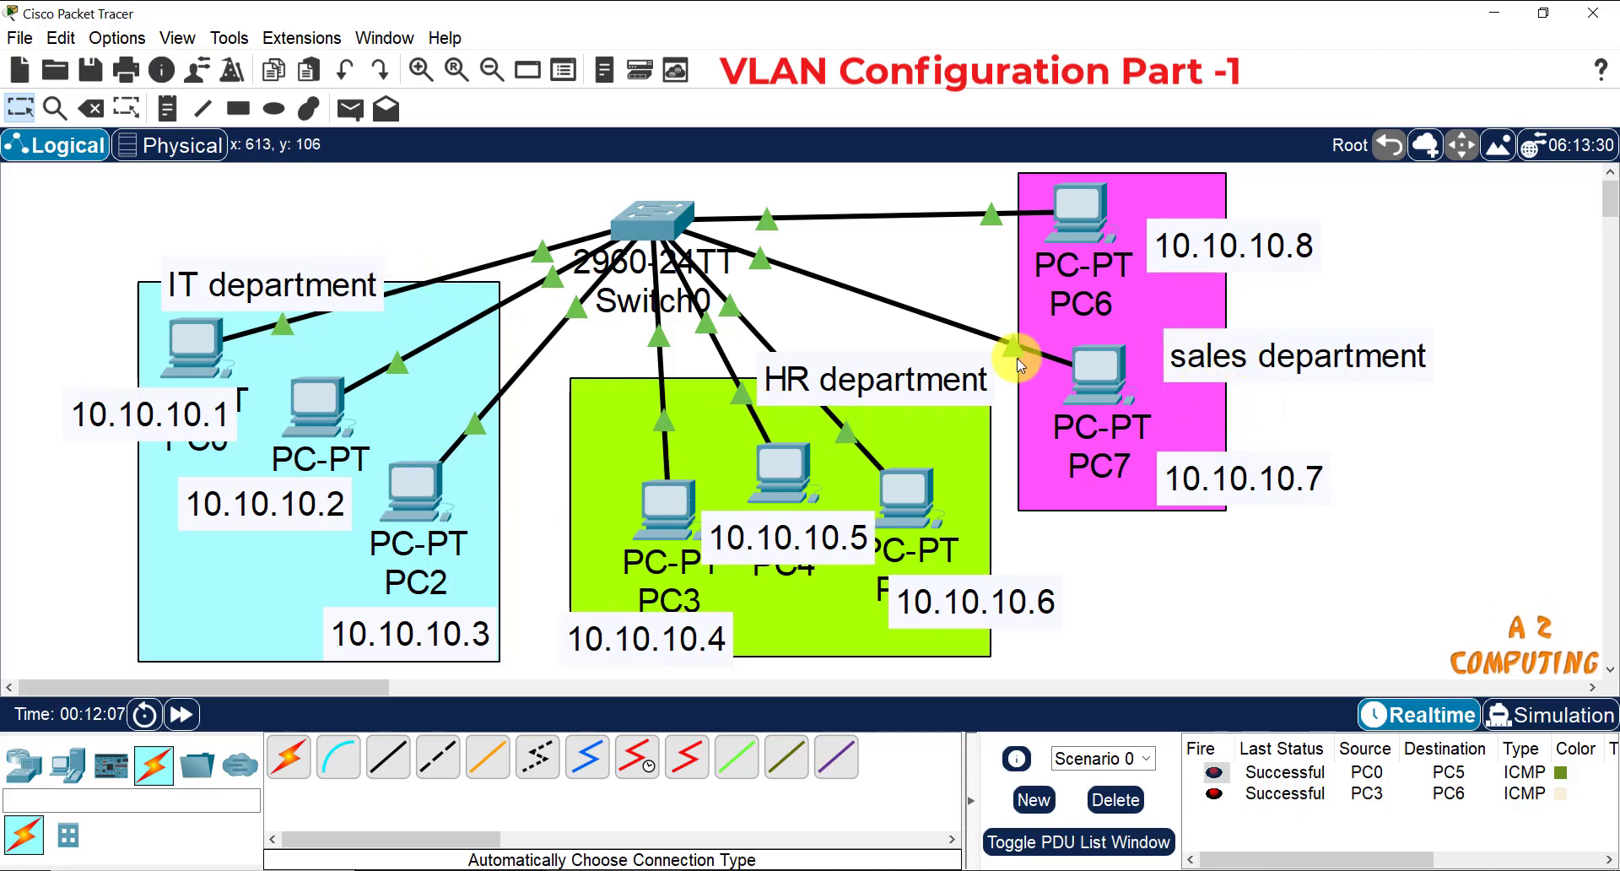
Step: Delete Scenario 0 to clear the test PDUs from the list
{"action": "mouse_move", "coordinate": [930, 476]}
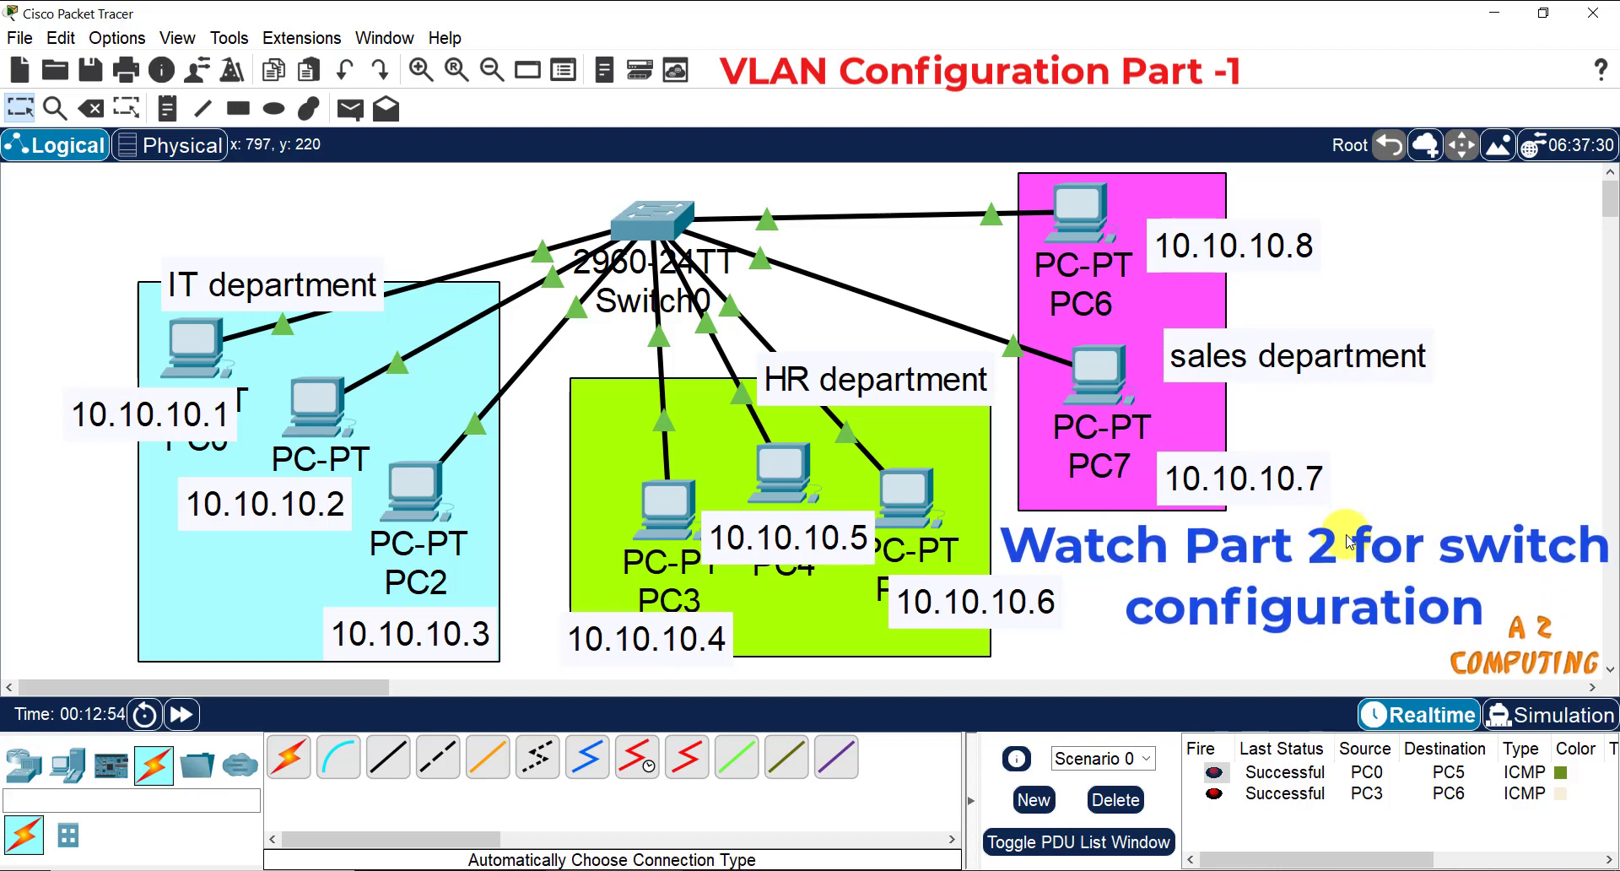
{"action": "left_click", "coordinate": [1115, 799]}
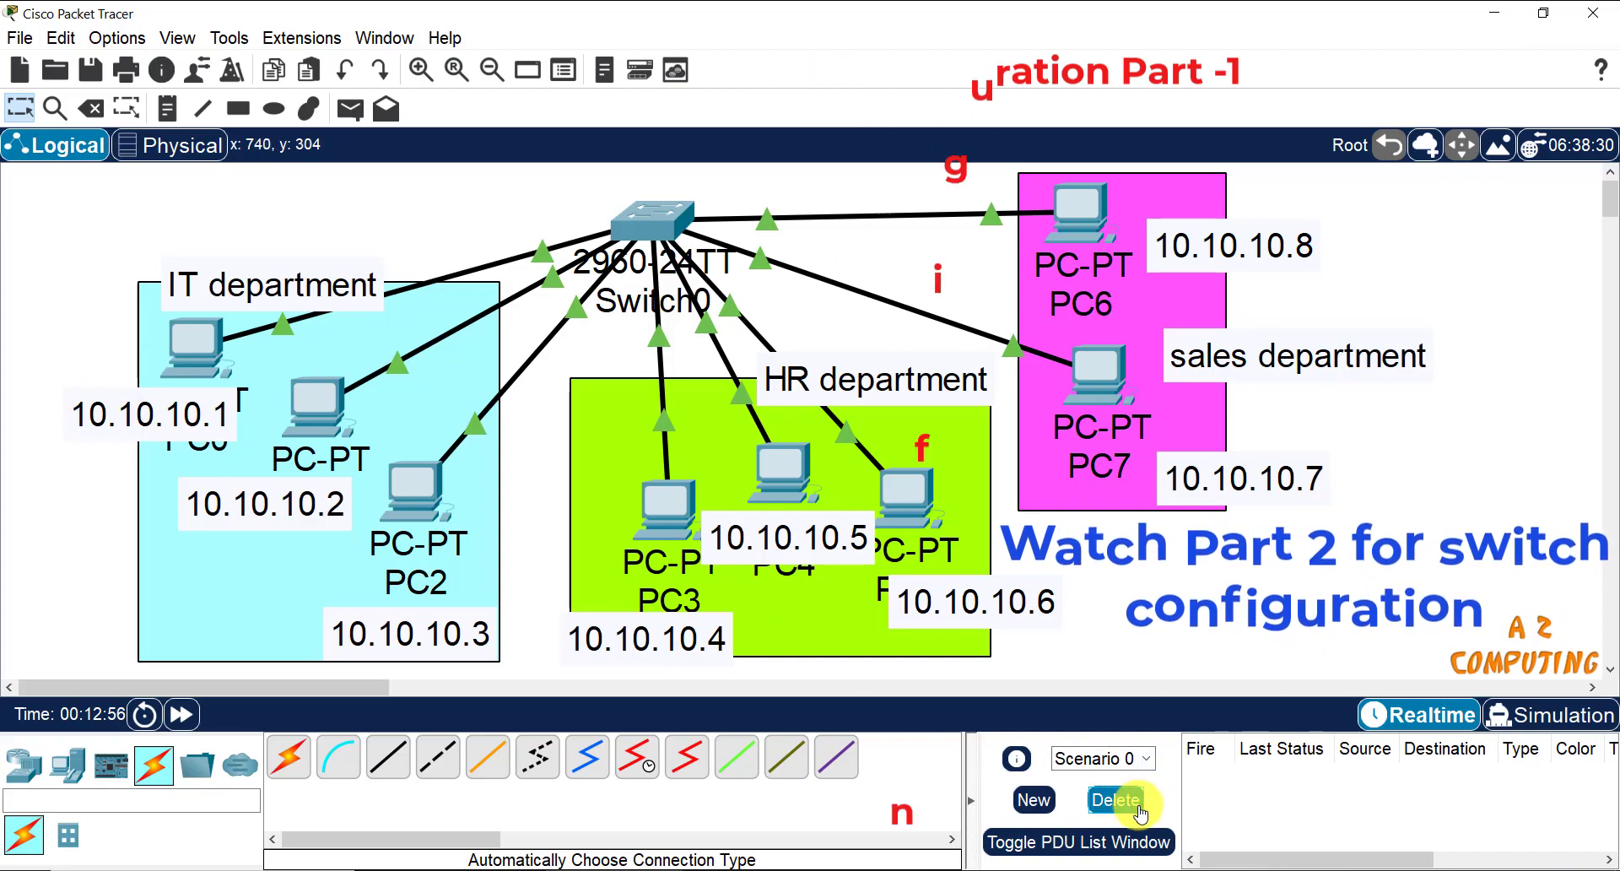